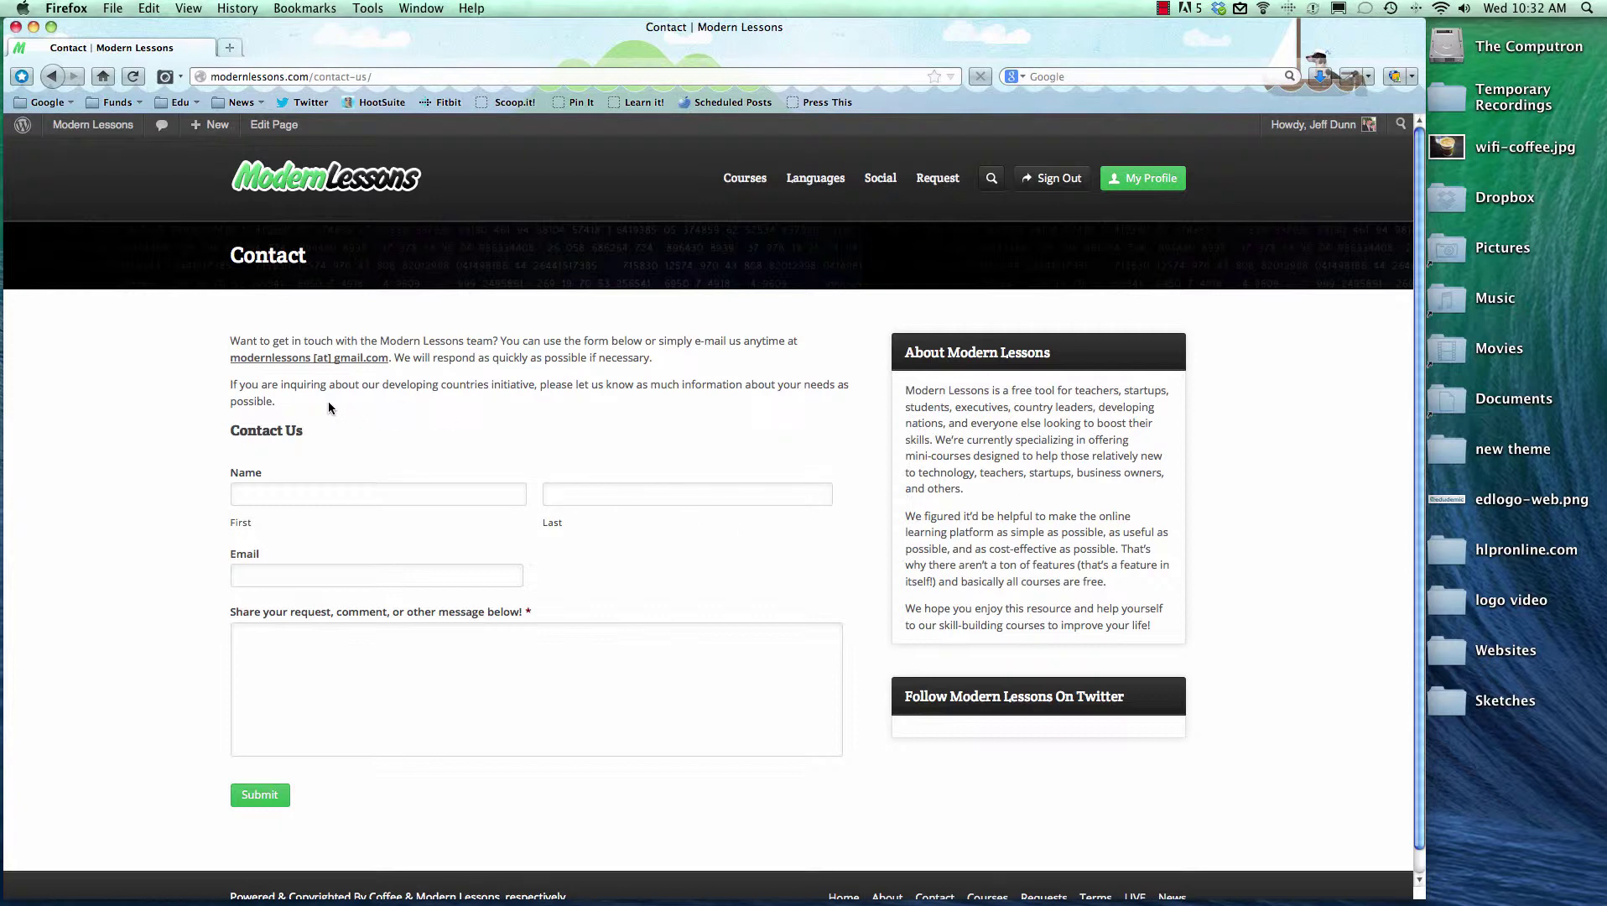
# - Examine the Contact page and the About page as examples of finished site pages, ending back on the Contact page
pyautogui.scroll(-1, 349, 402)
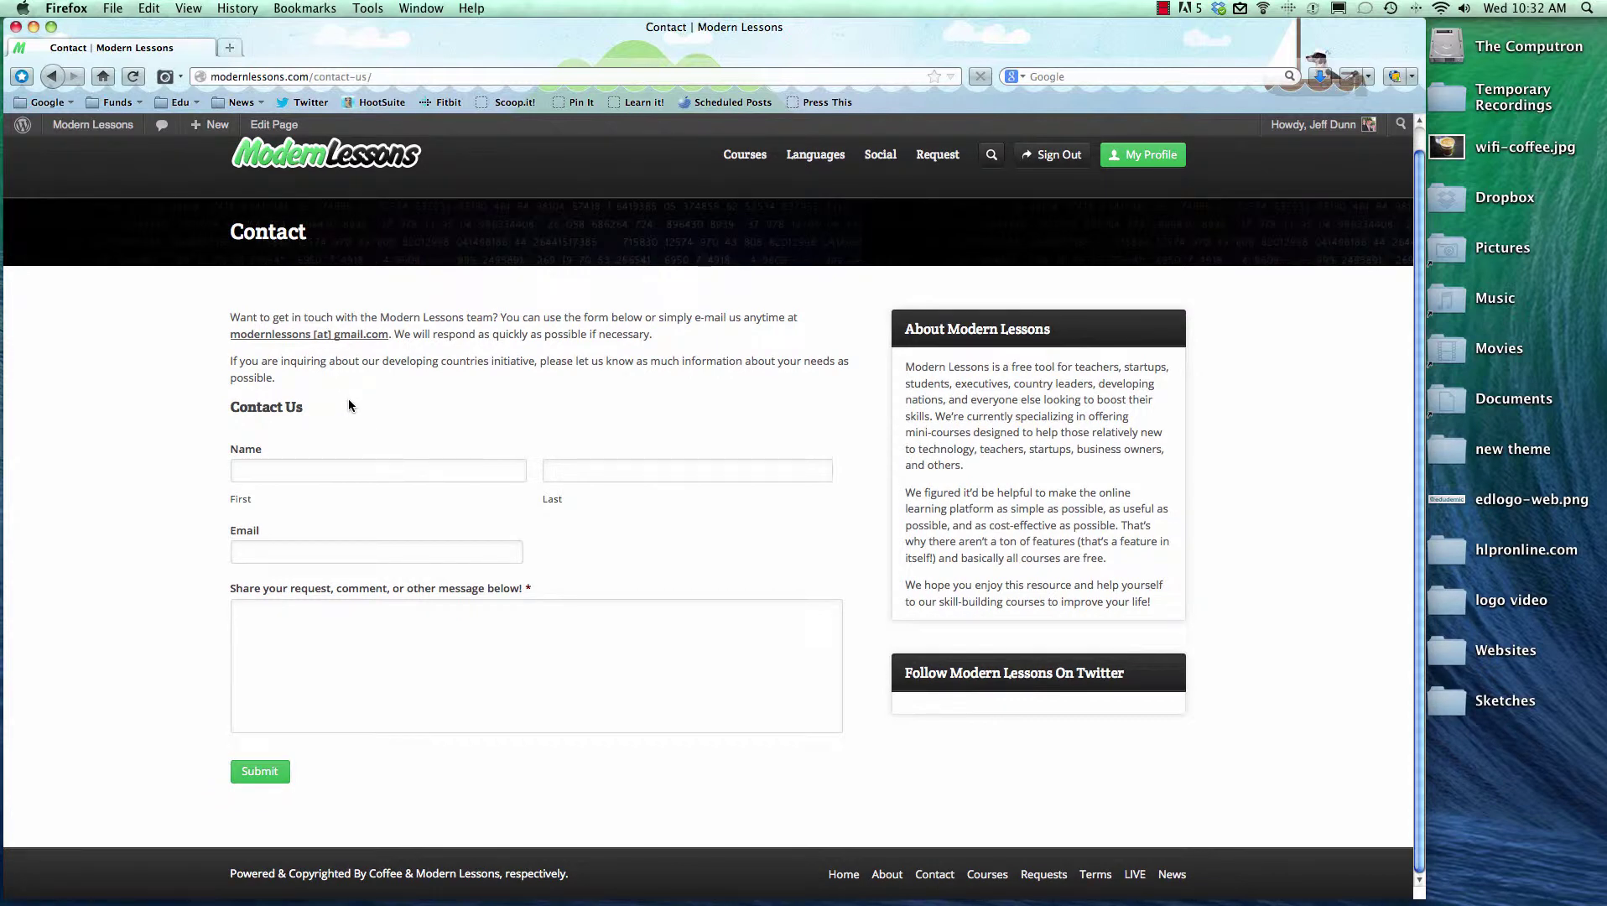
pyautogui.moveTo(303, 238); pyautogui.dragTo(235, 241)
pyautogui.click(886, 874)
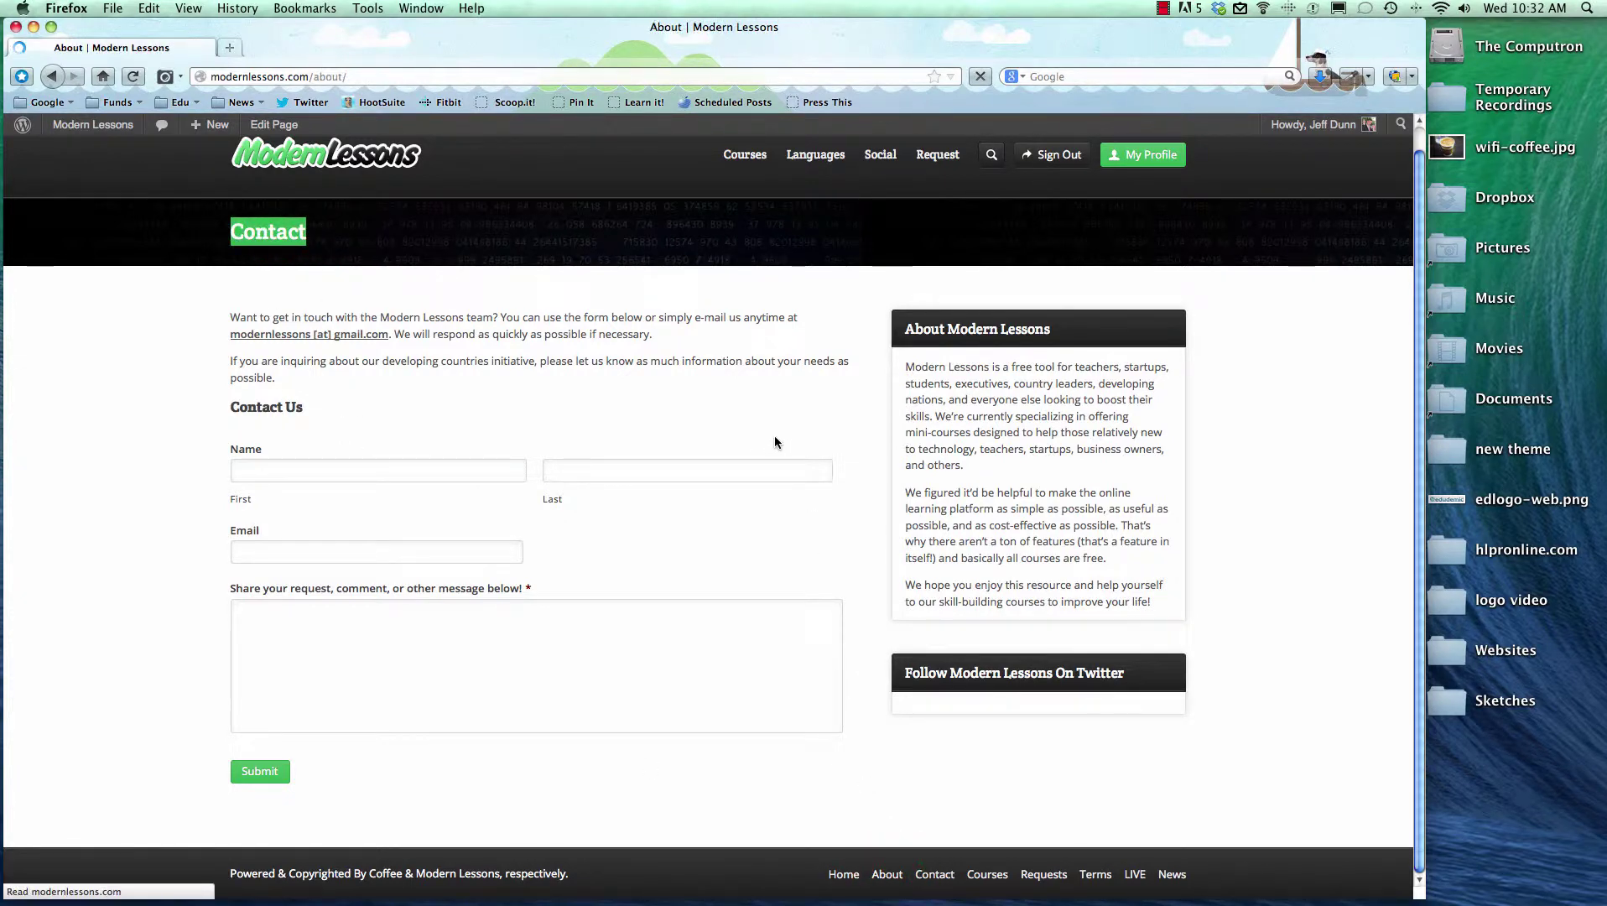
pyautogui.scroll(-5, 737, 385)
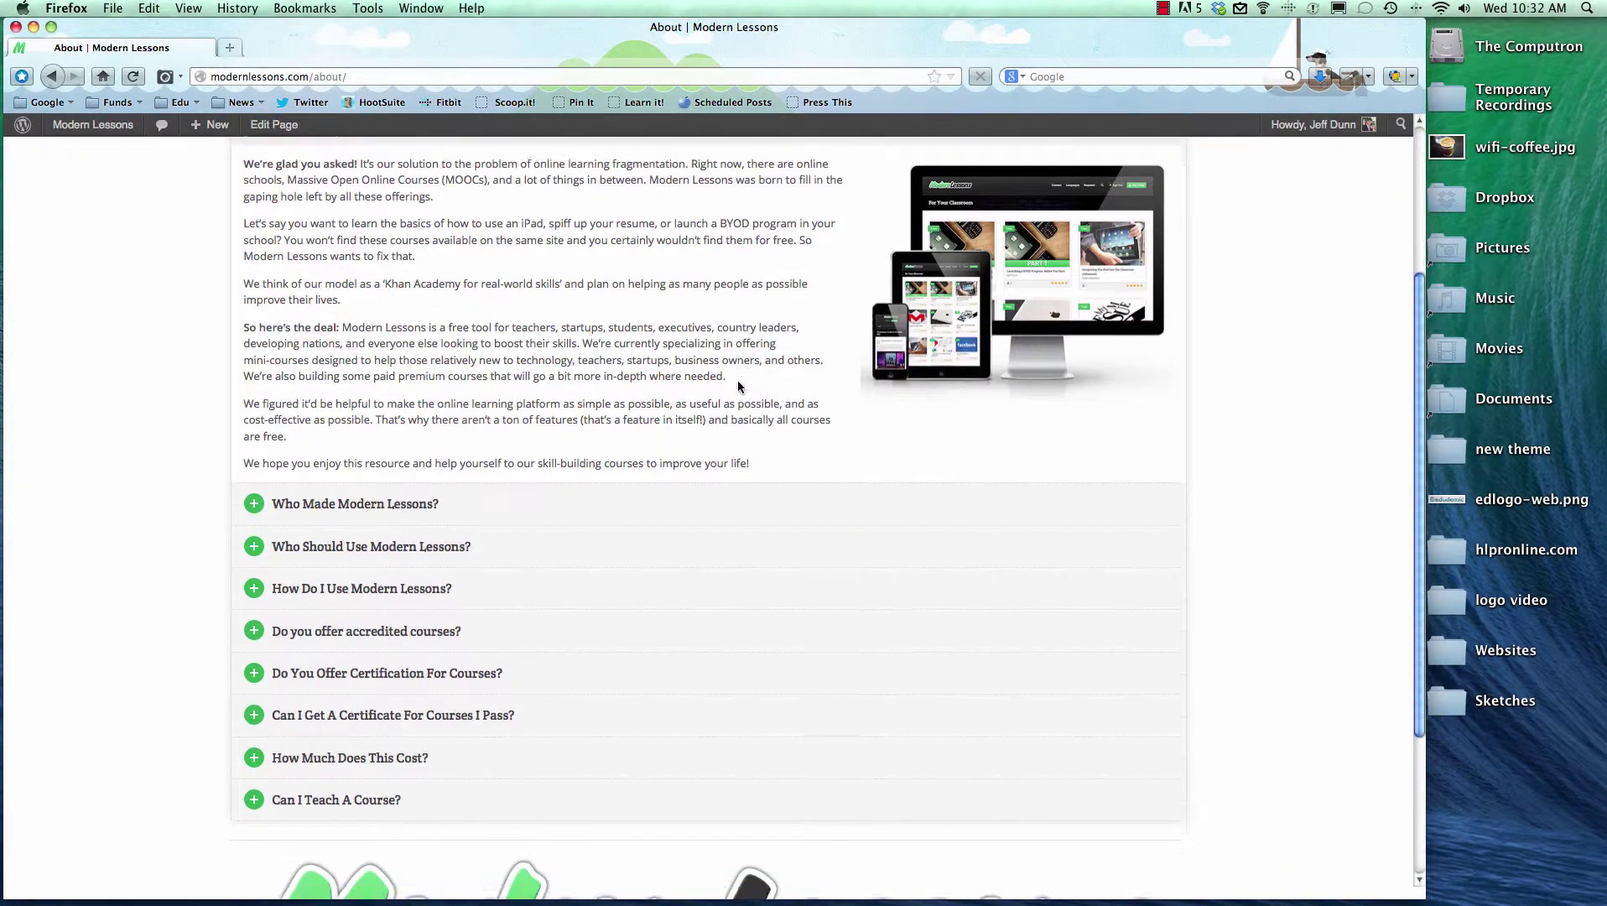
pyautogui.scroll(-3, 738, 381)
pyautogui.scroll(10, 737, 381)
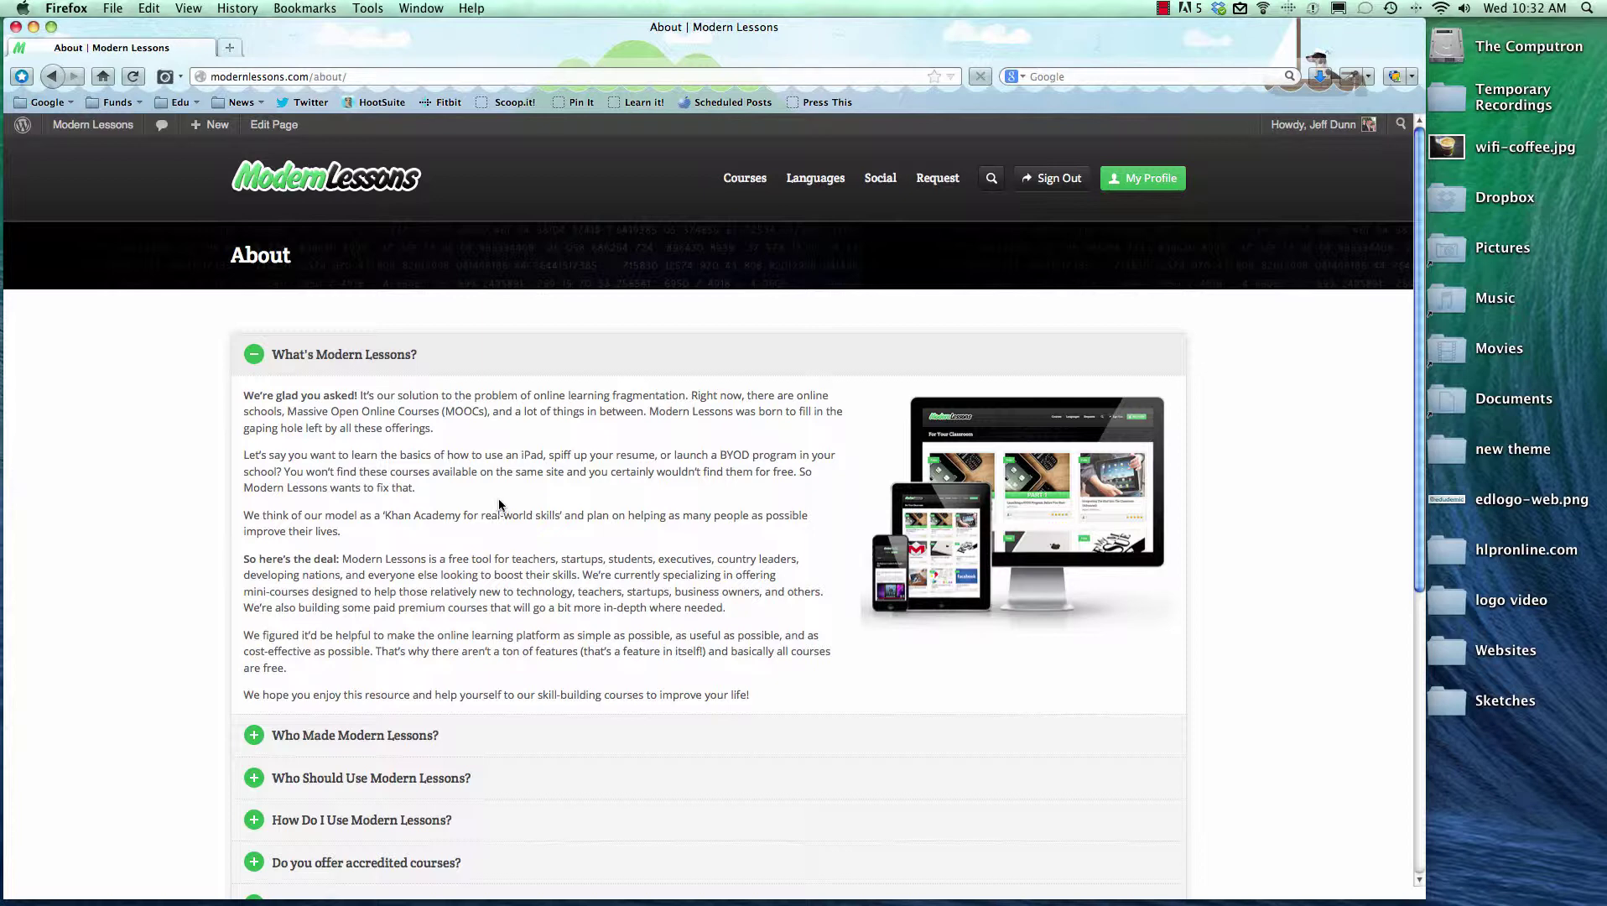
pyautogui.scroll(-3, 478, 515)
pyautogui.scroll(-2, 478, 514)
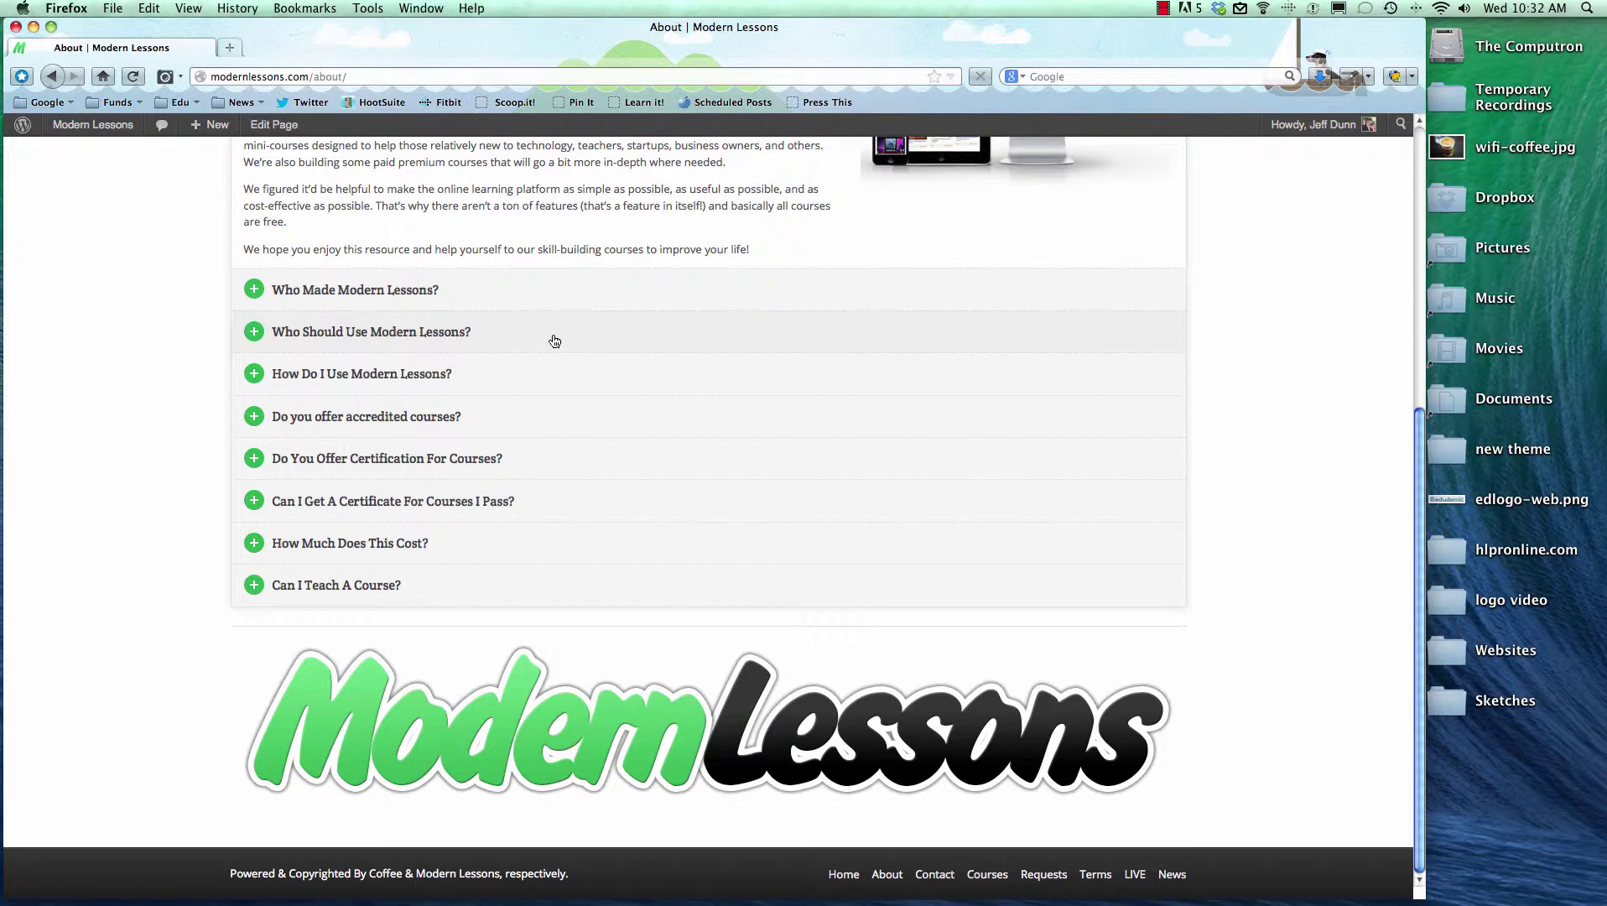
pyautogui.press('super+Left')
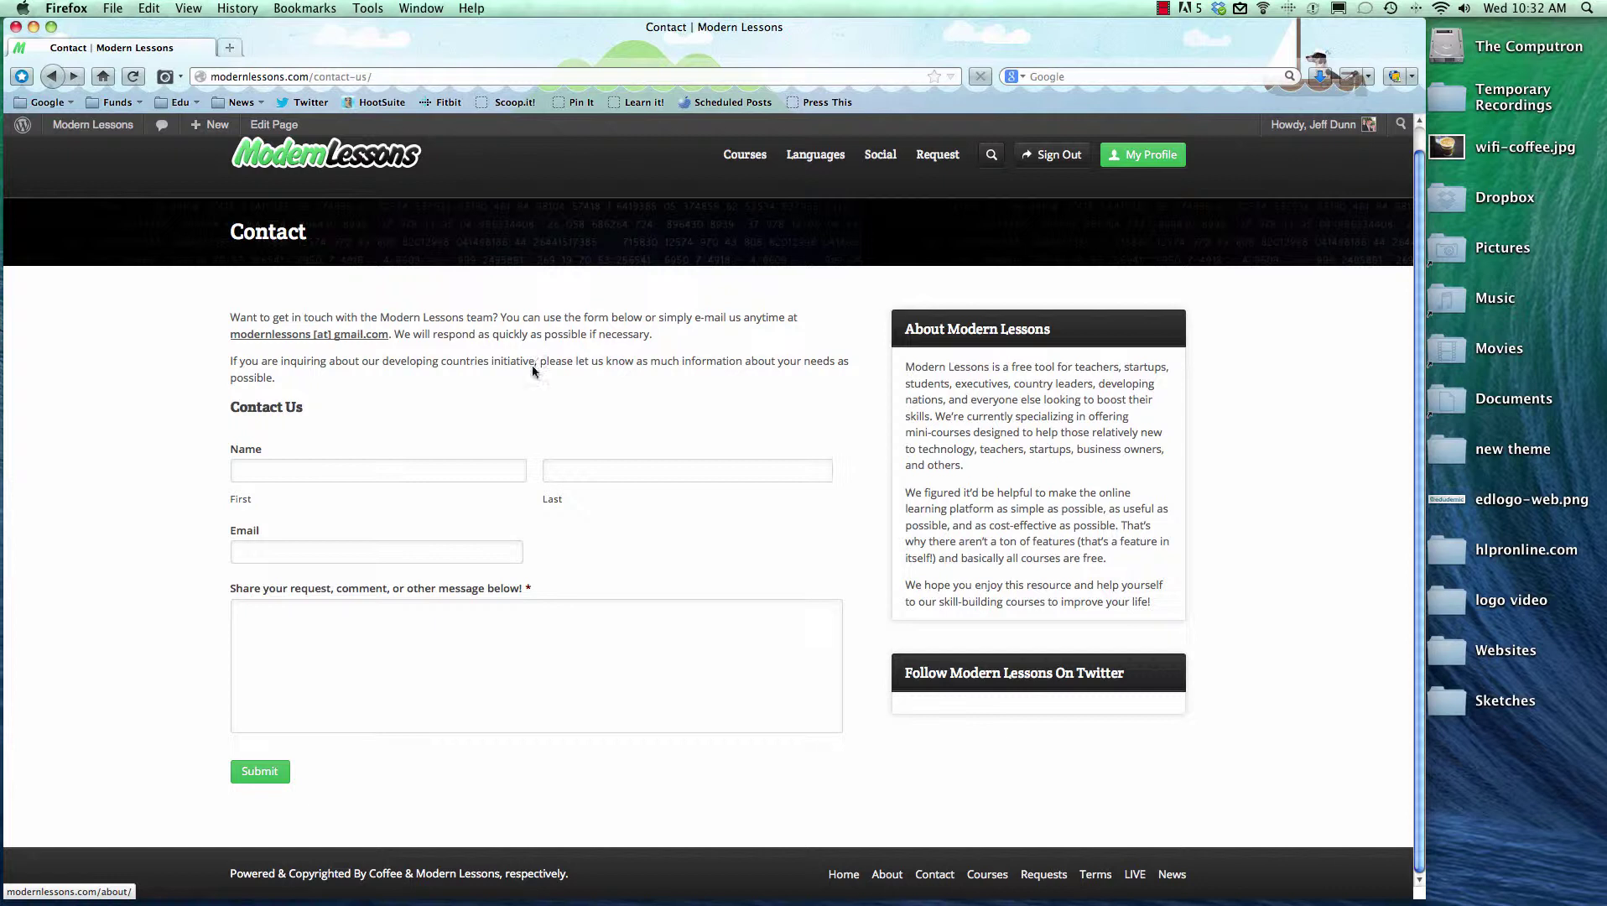
pyautogui.scroll(1, 510, 379)
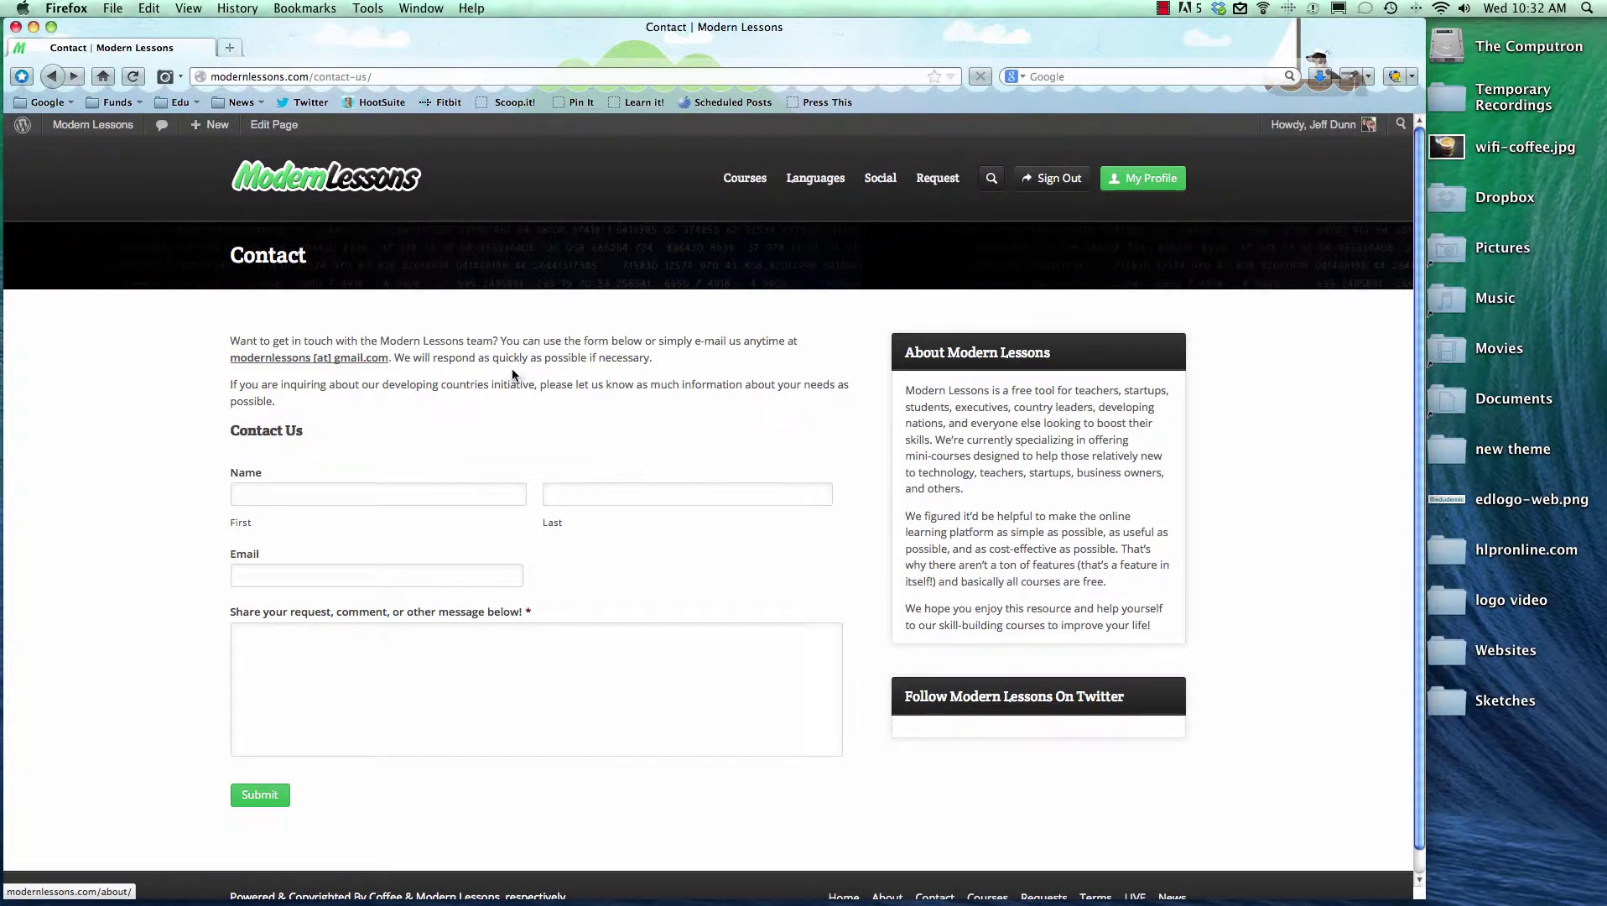
pyautogui.scroll(-1, 512, 374)
pyautogui.scroll(1, 514, 369)
# - Go to the site's admin dashboard and start a new page titled "Sample Page"
pyautogui.click(94, 125)
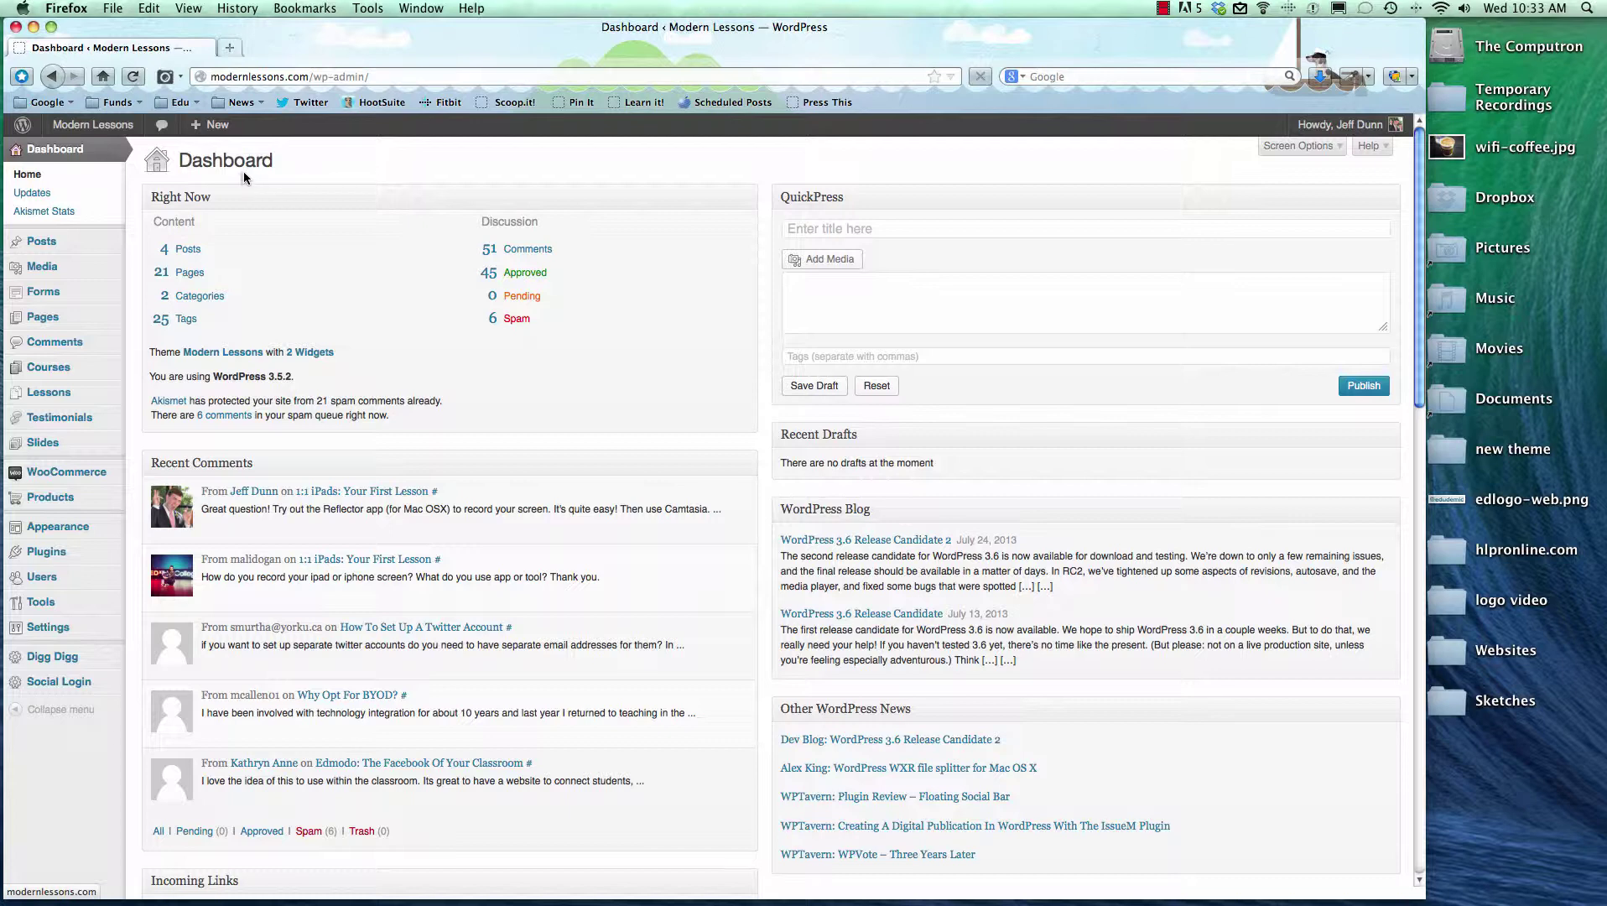
pyautogui.moveTo(60, 320)
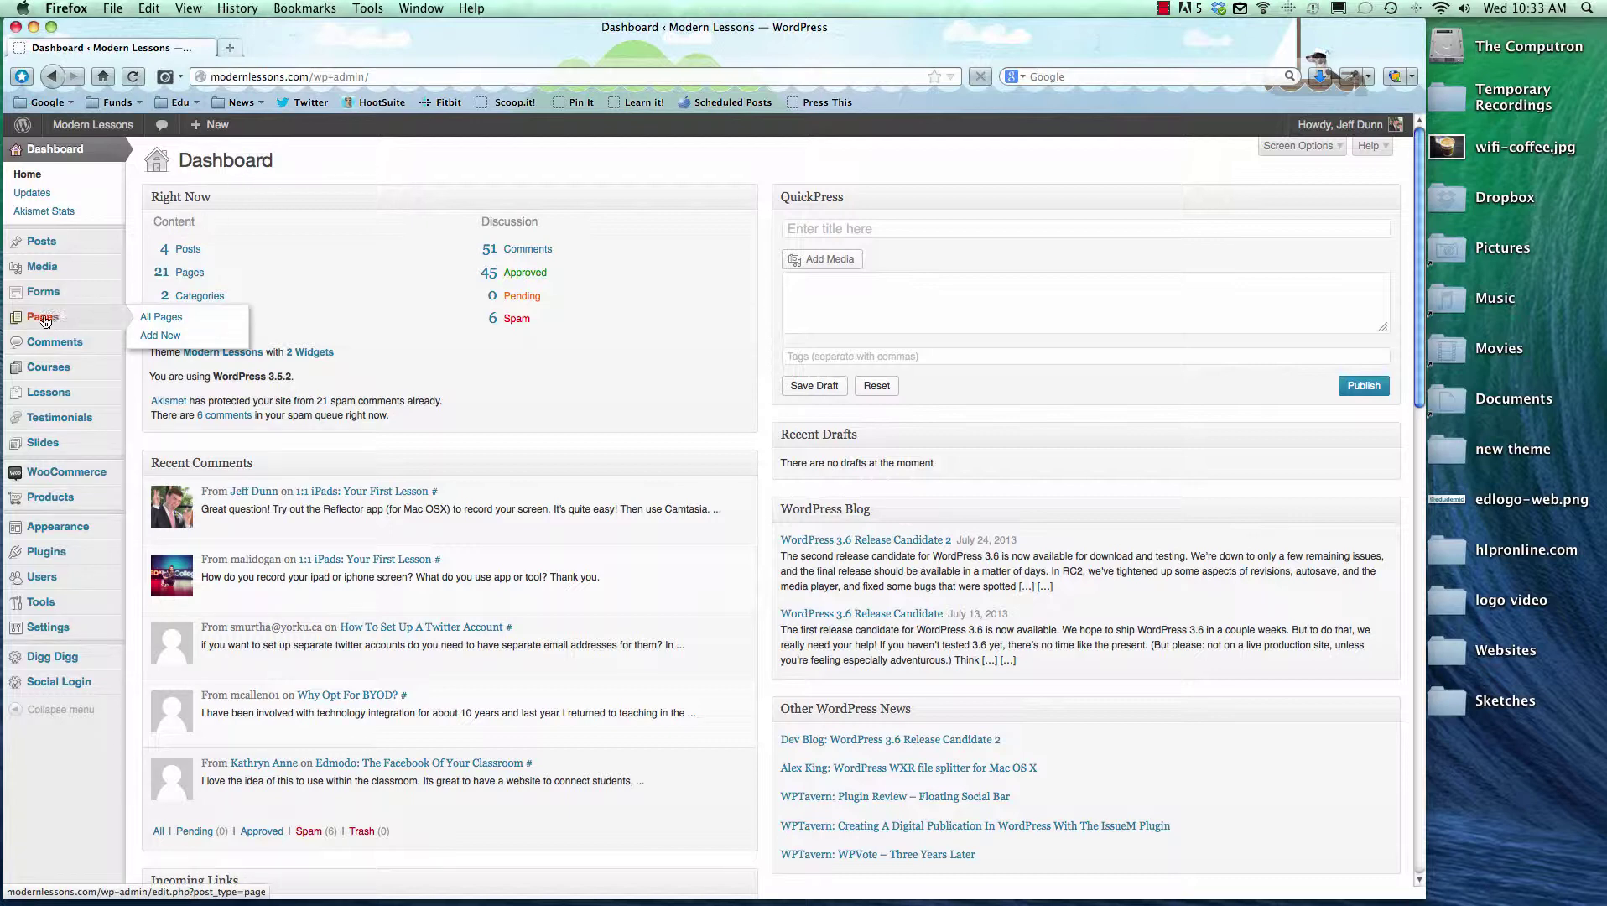
pyautogui.click(162, 338)
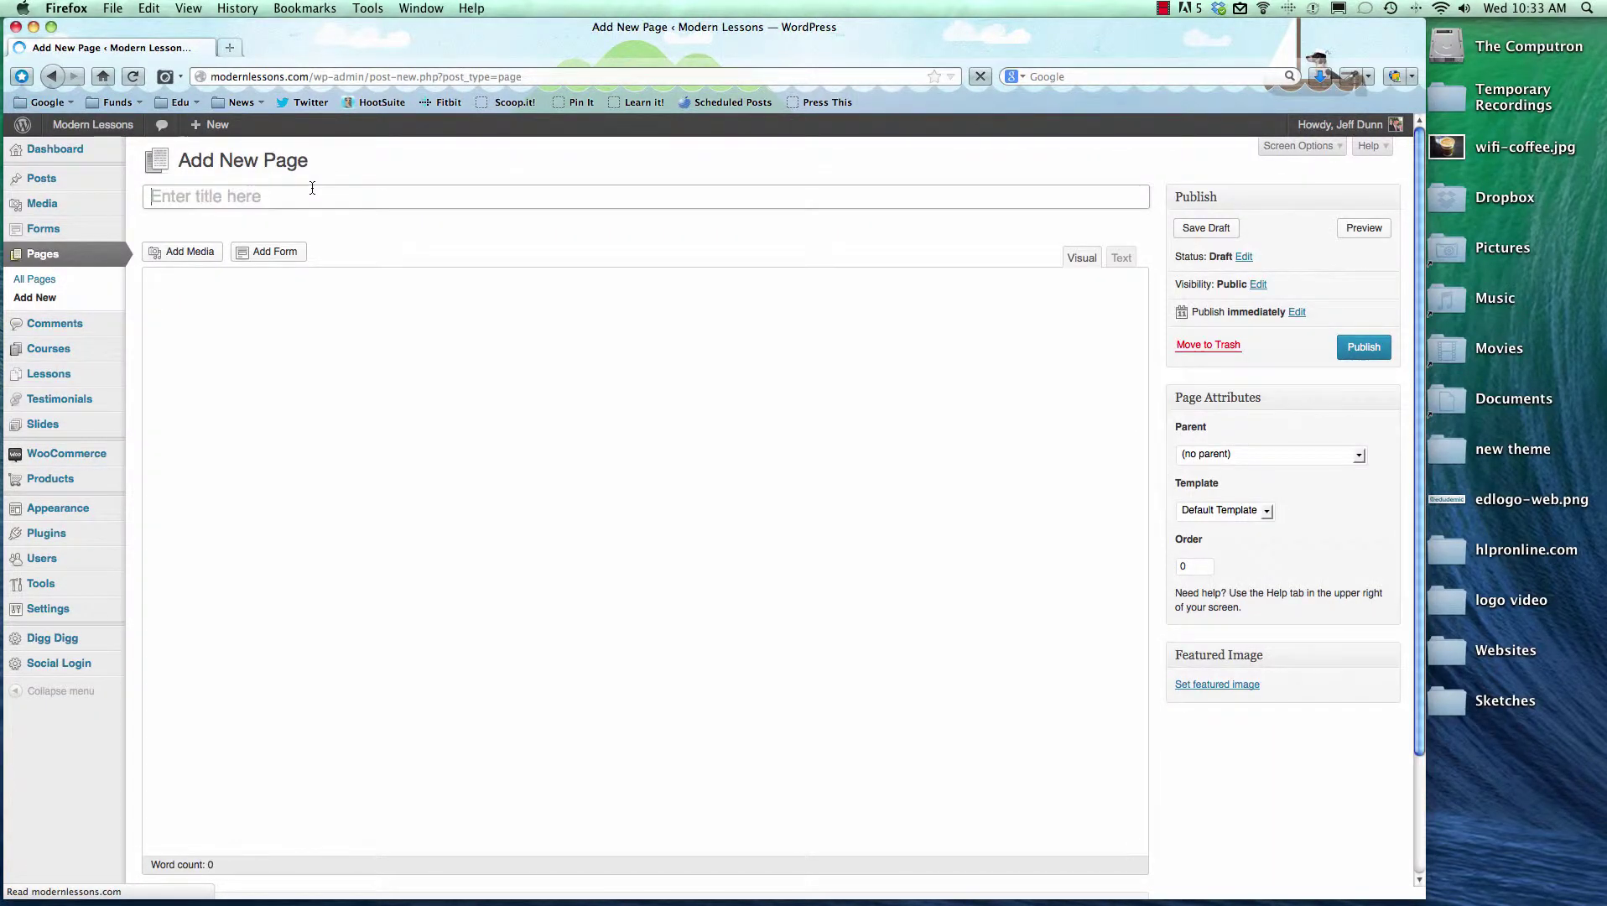
pyautogui.click(312, 188)
pyautogui.write('Sample Pa')
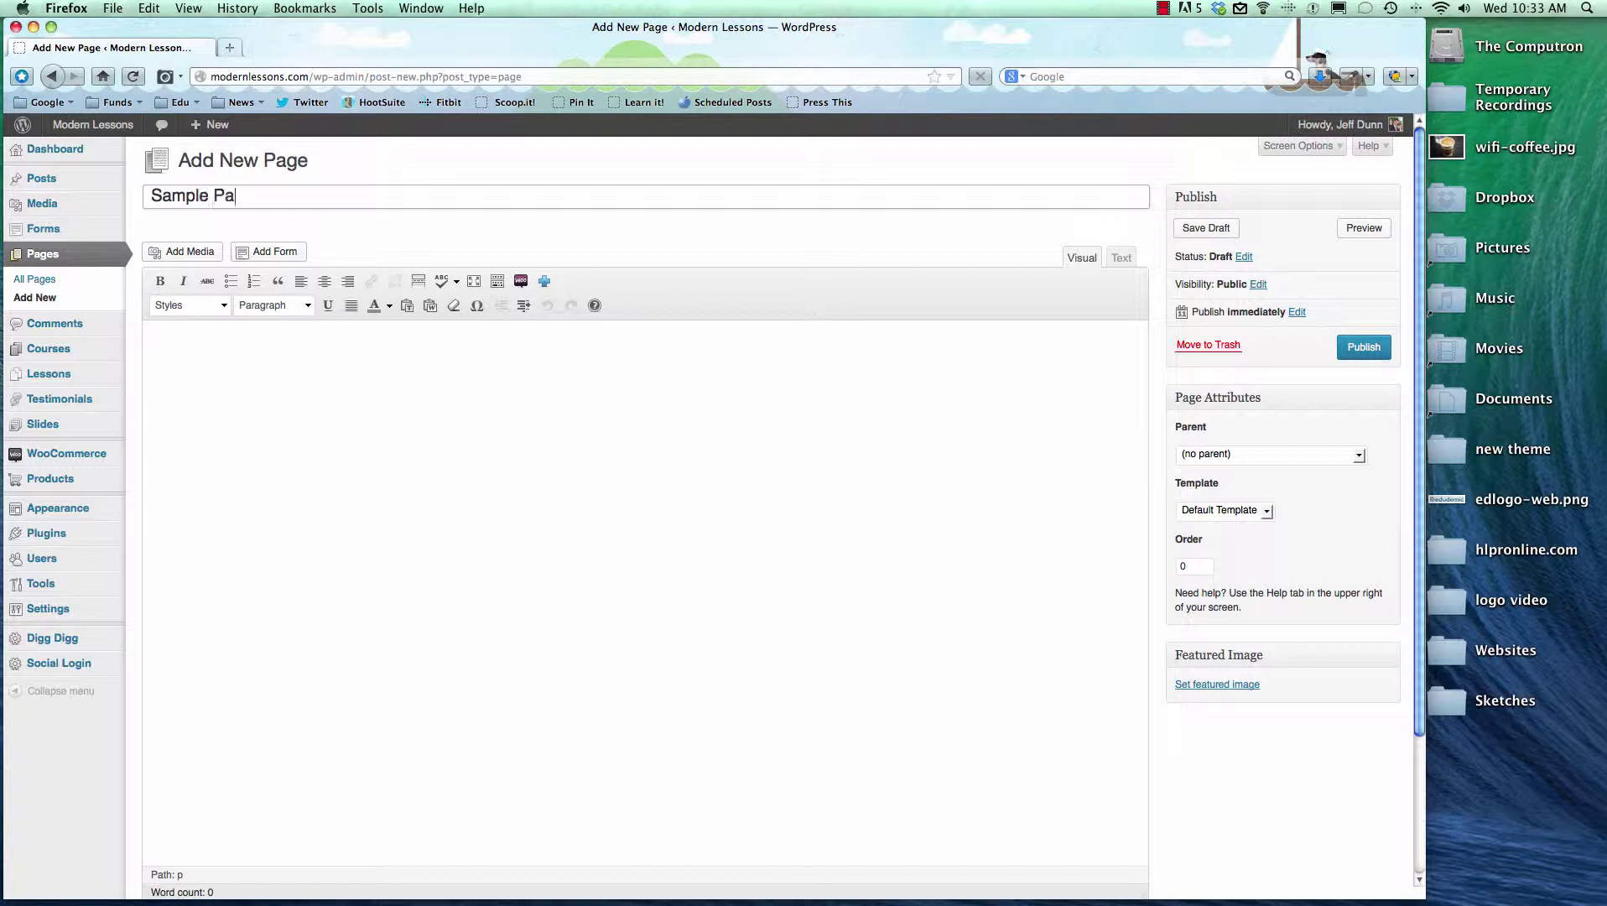
pyautogui.write('ge')
# - Enter "This is where you type!" as the body text of the new page
pyautogui.click(506, 455)
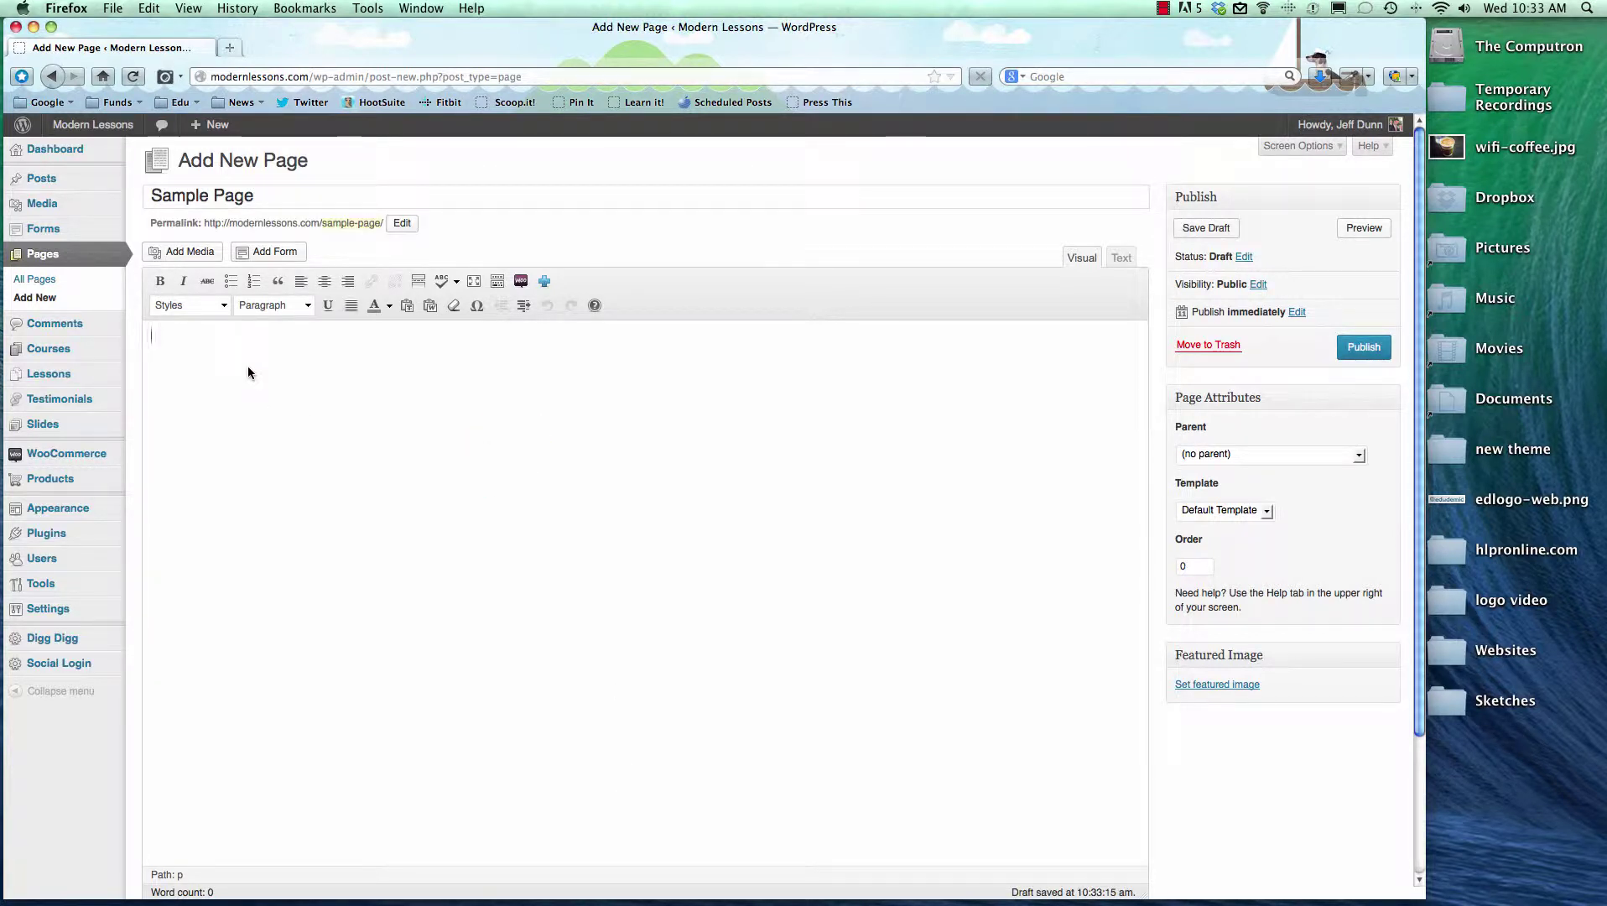
pyautogui.write('This is where you type!')
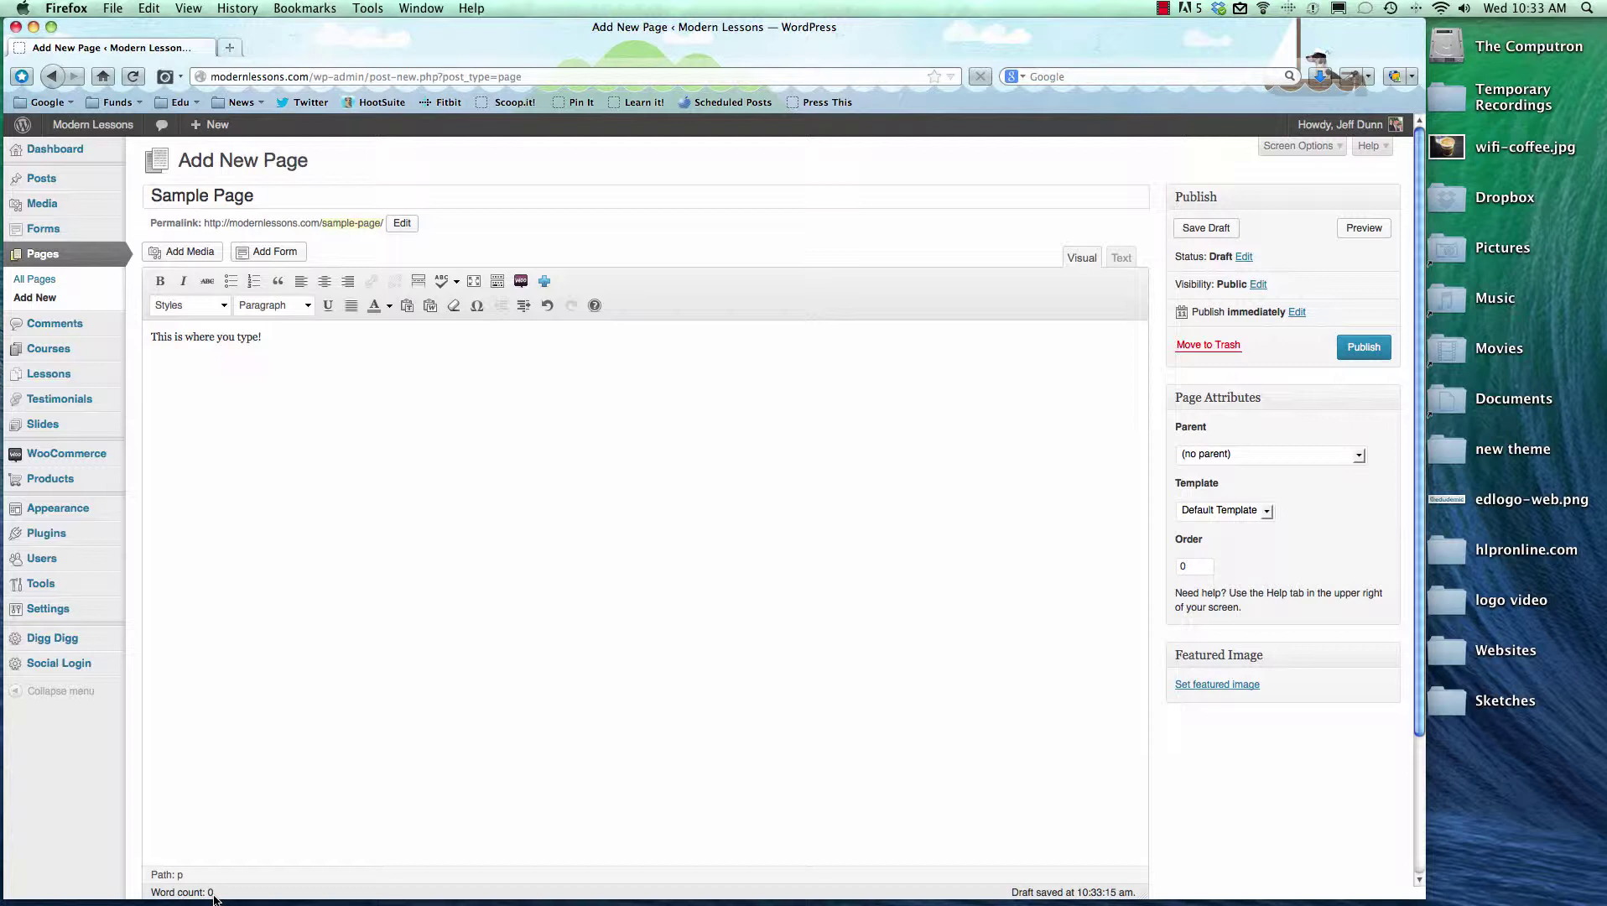
pyautogui.click(335, 396)
pyautogui.scroll(-5, 1155, 410)
pyautogui.scroll(5, 1154, 410)
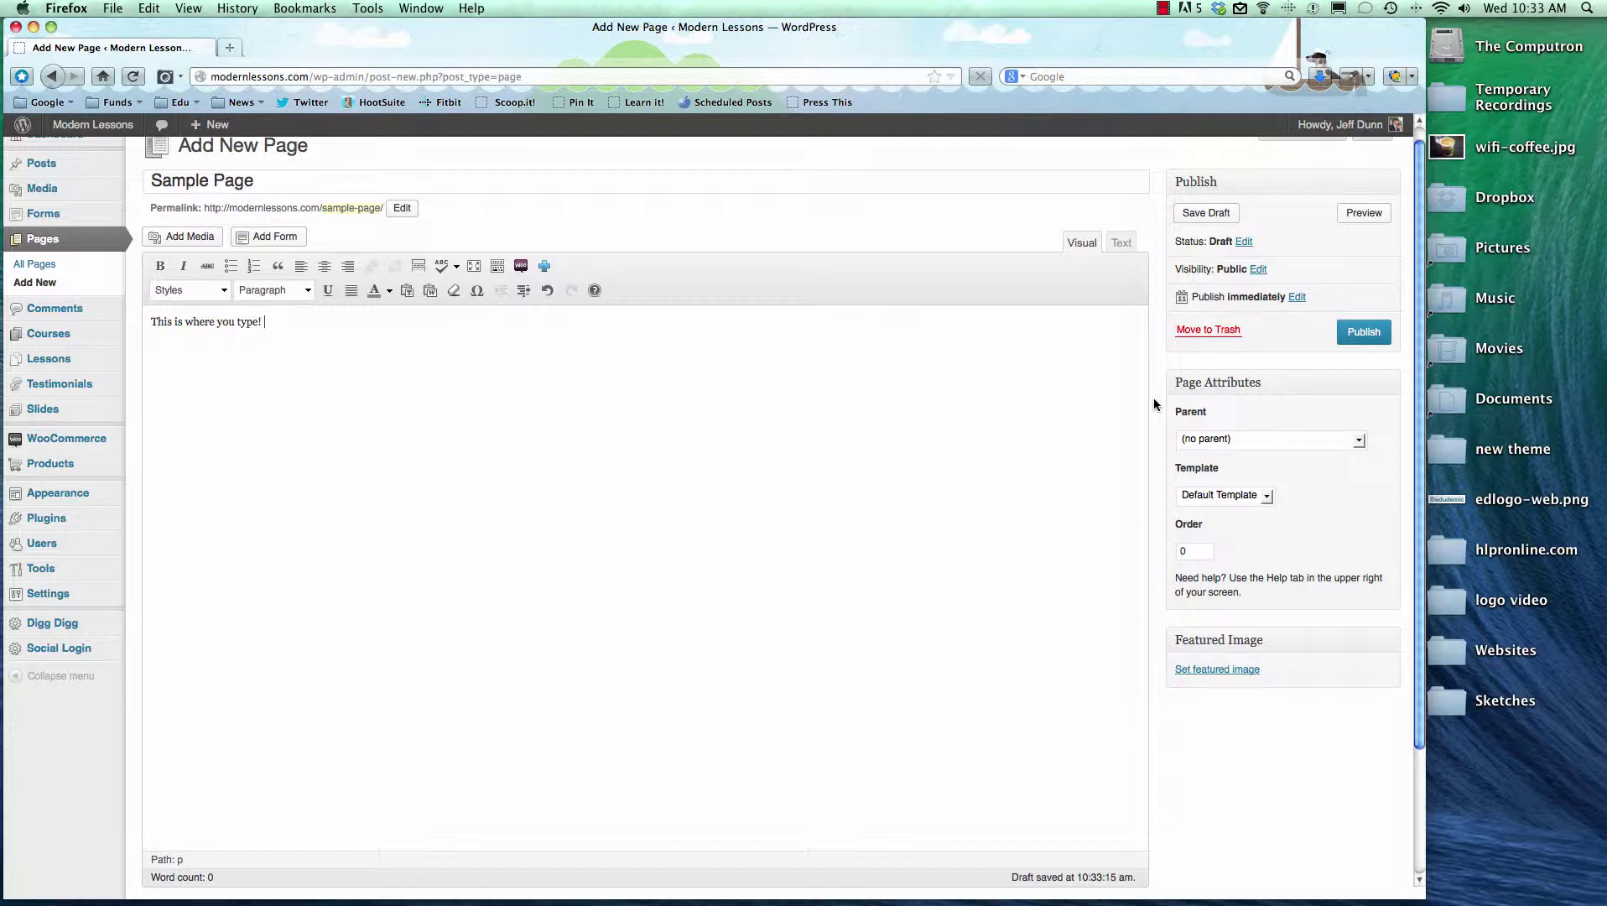
# - Apply the Left Sidebar template to the page and preview its layout
pyautogui.click(1208, 499)
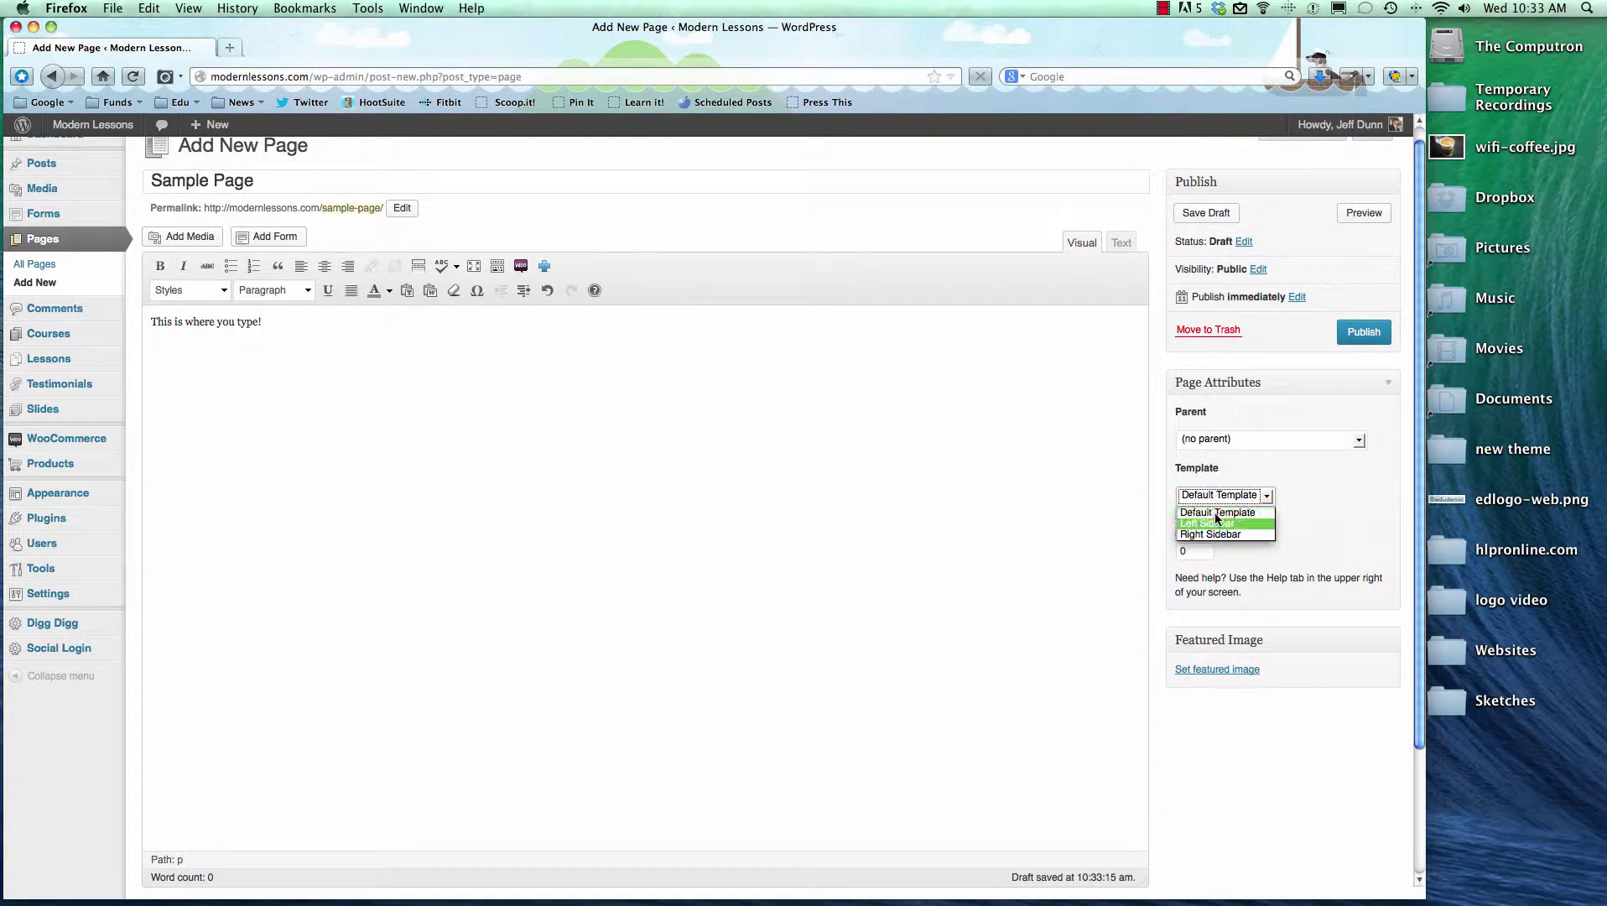
pyautogui.click(1215, 524)
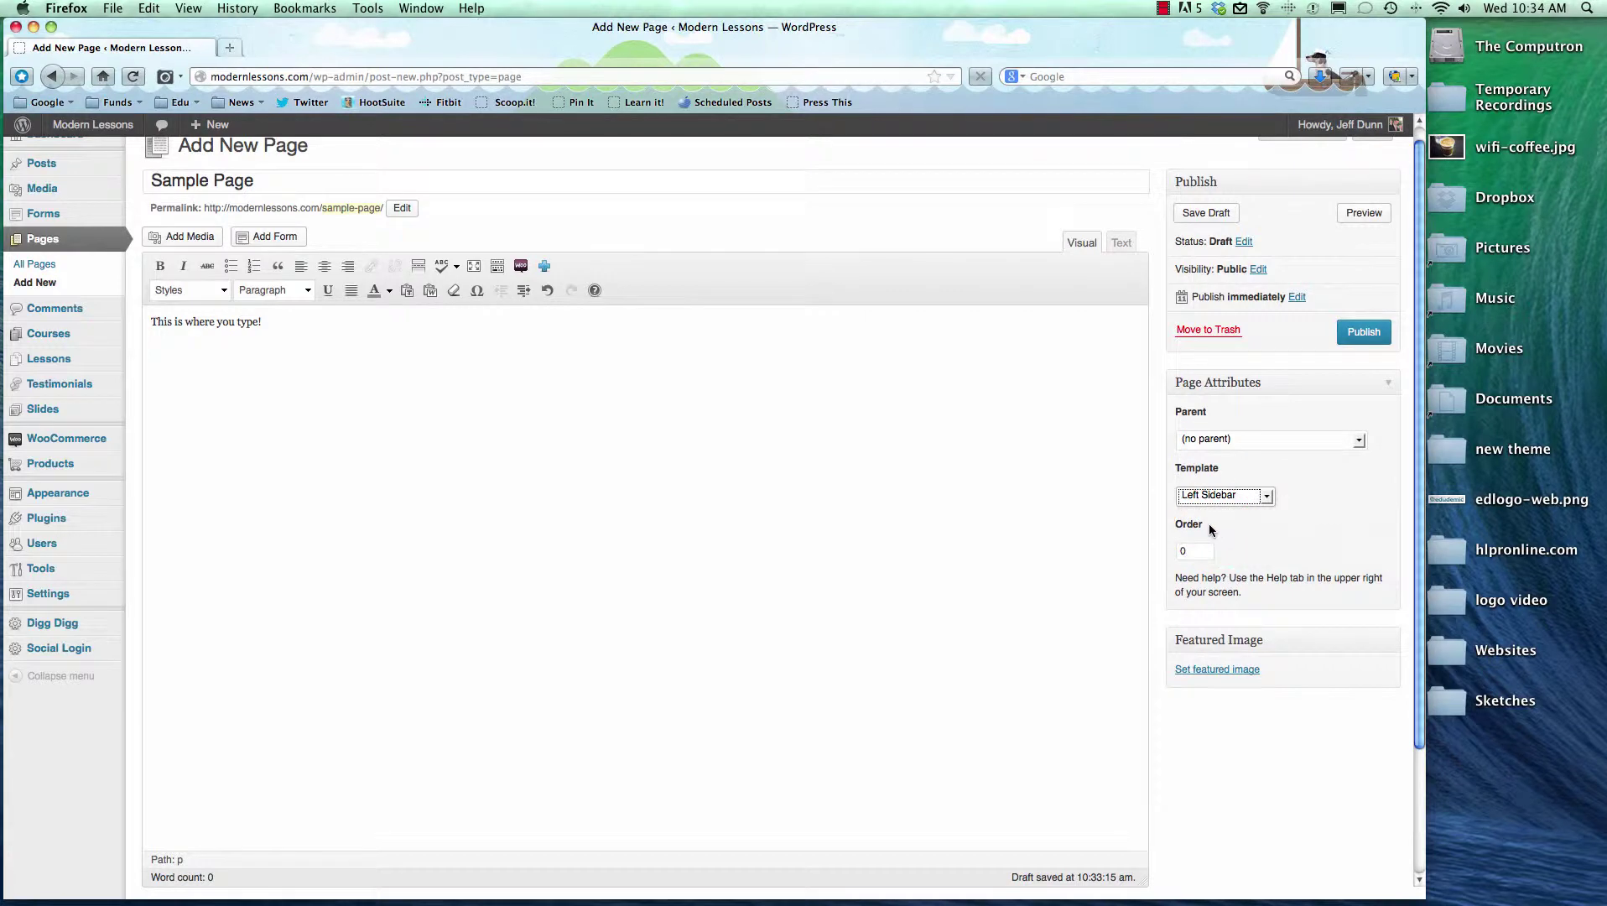
pyautogui.click(1368, 212)
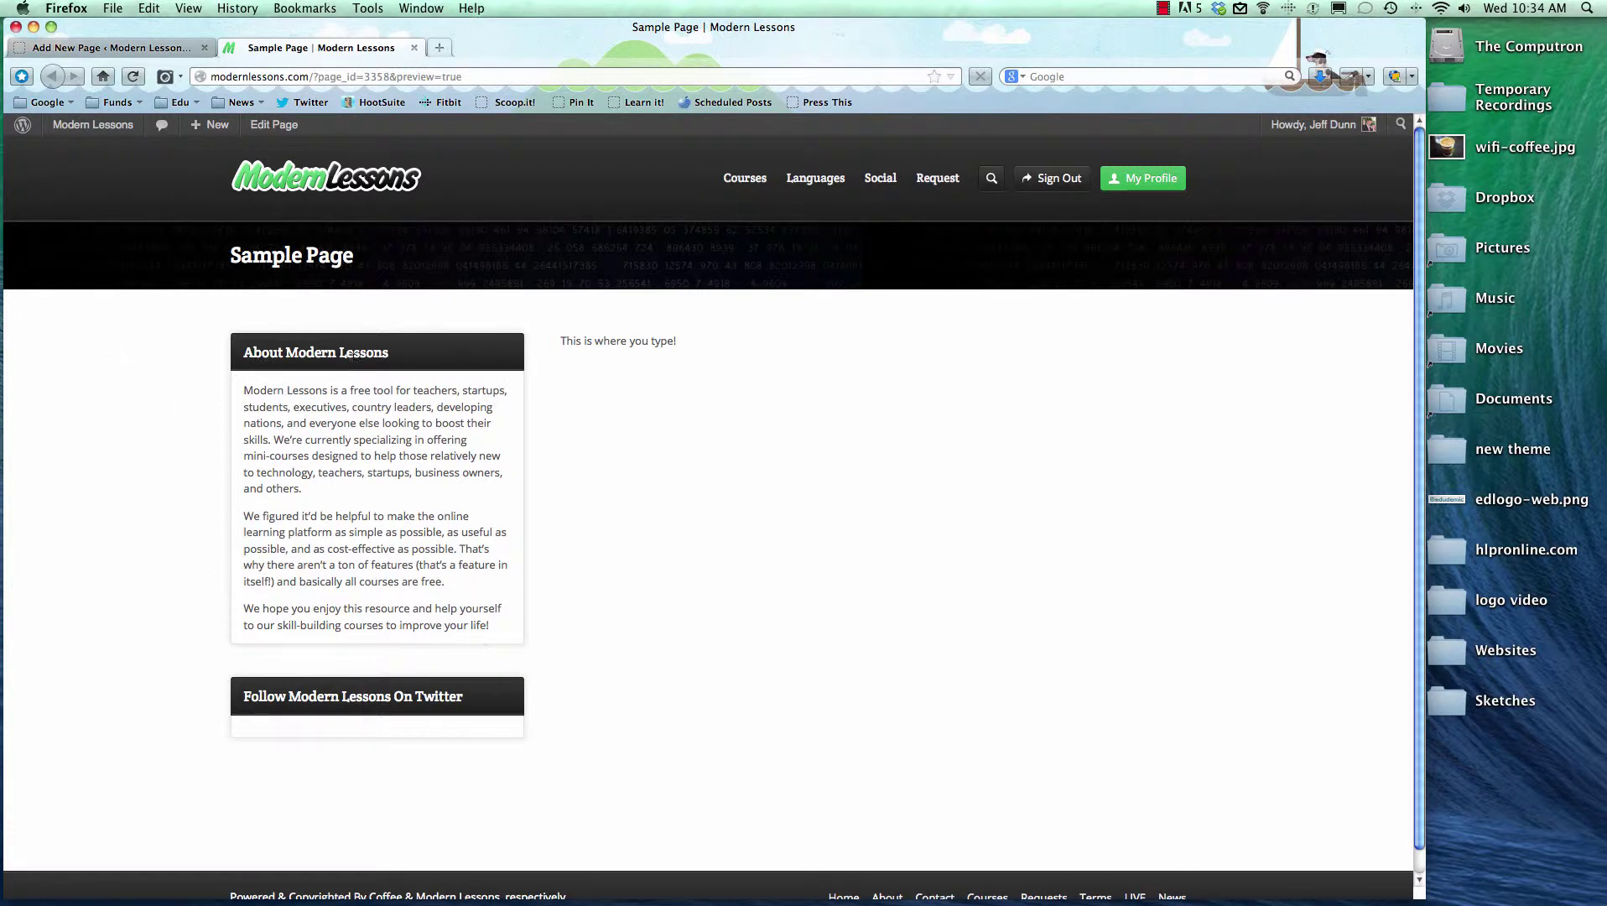
pyautogui.moveTo(556, 341); pyautogui.dragTo(696, 342)
pyautogui.click(633, 342)
# - Return to the page editor, switch the page template to Right Sidebar and preview the result
pyautogui.click(147, 48)
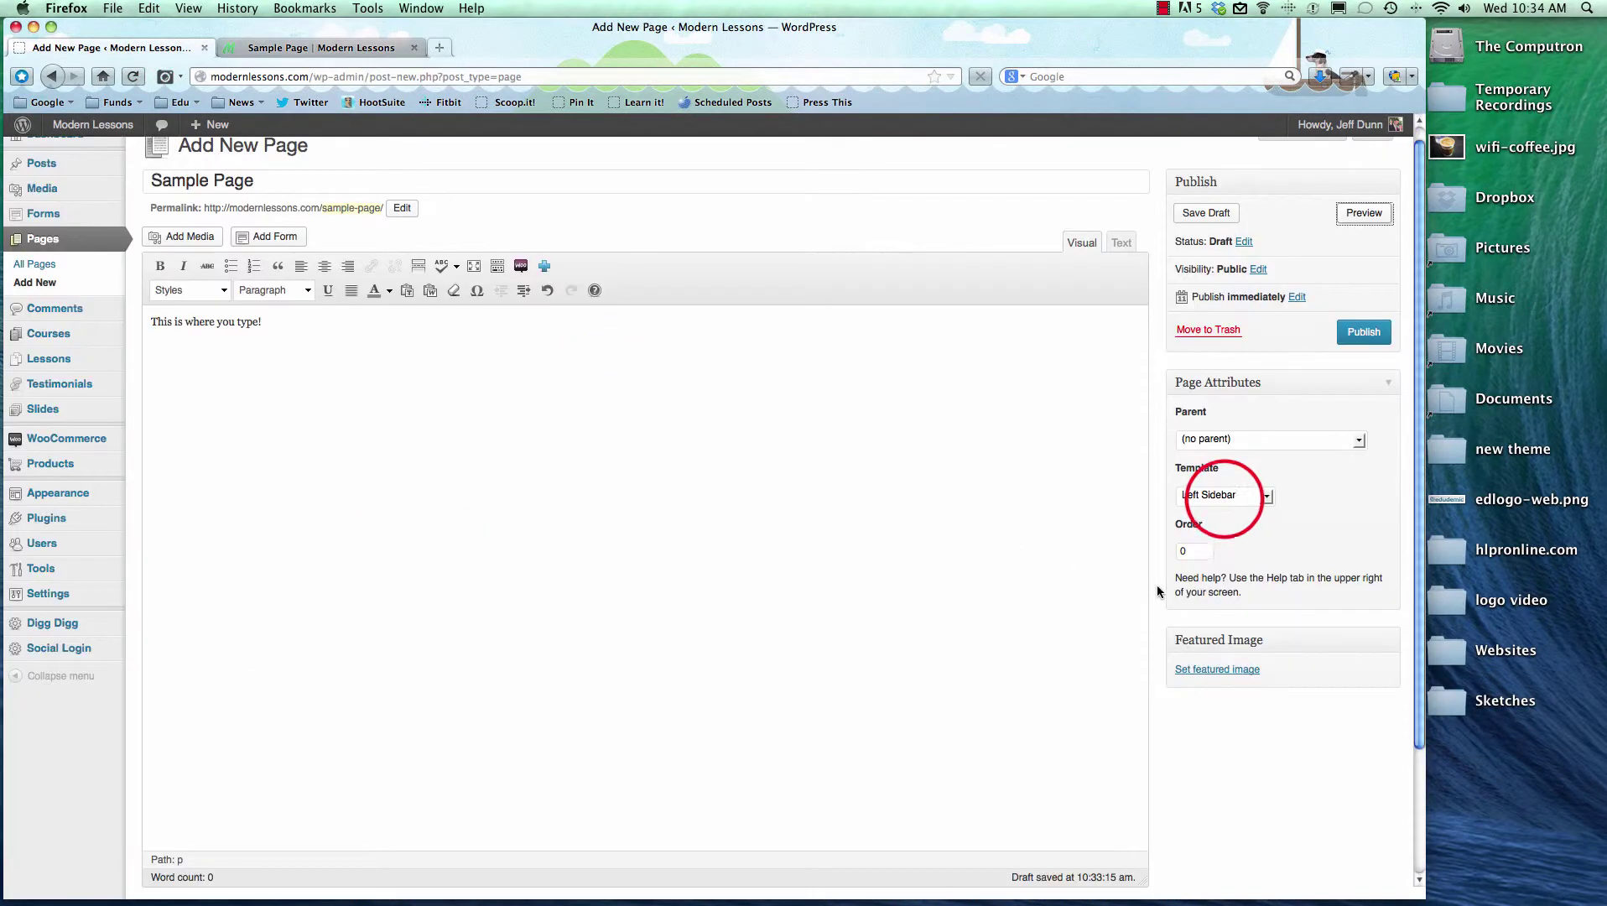
pyautogui.click(1220, 521)
pyautogui.click(1360, 214)
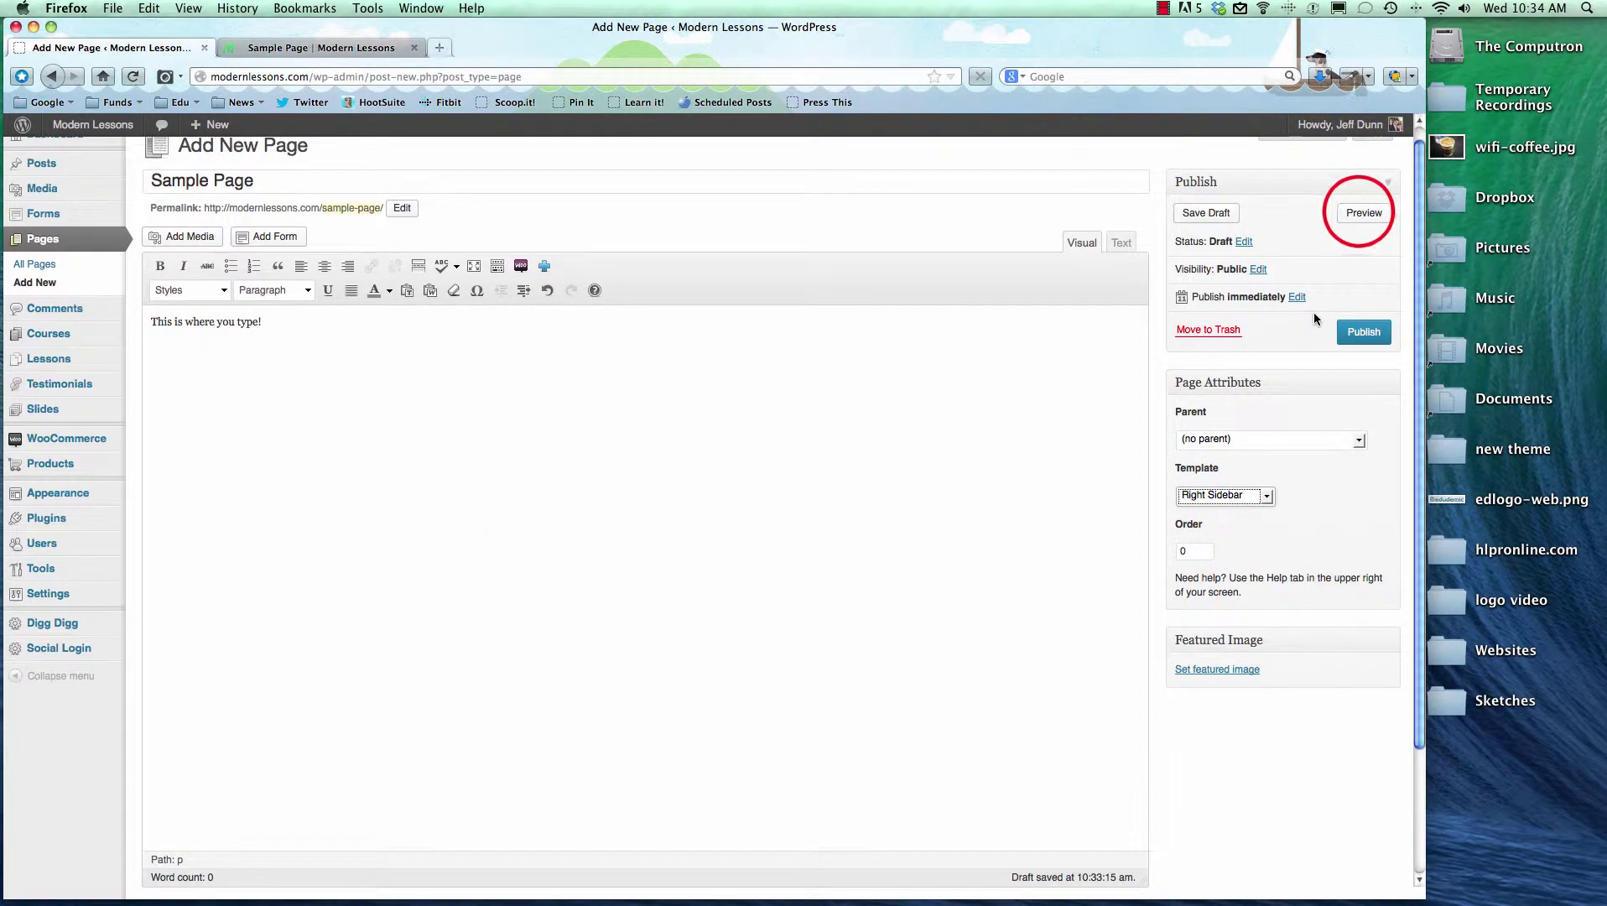
pyautogui.click(279, 48)
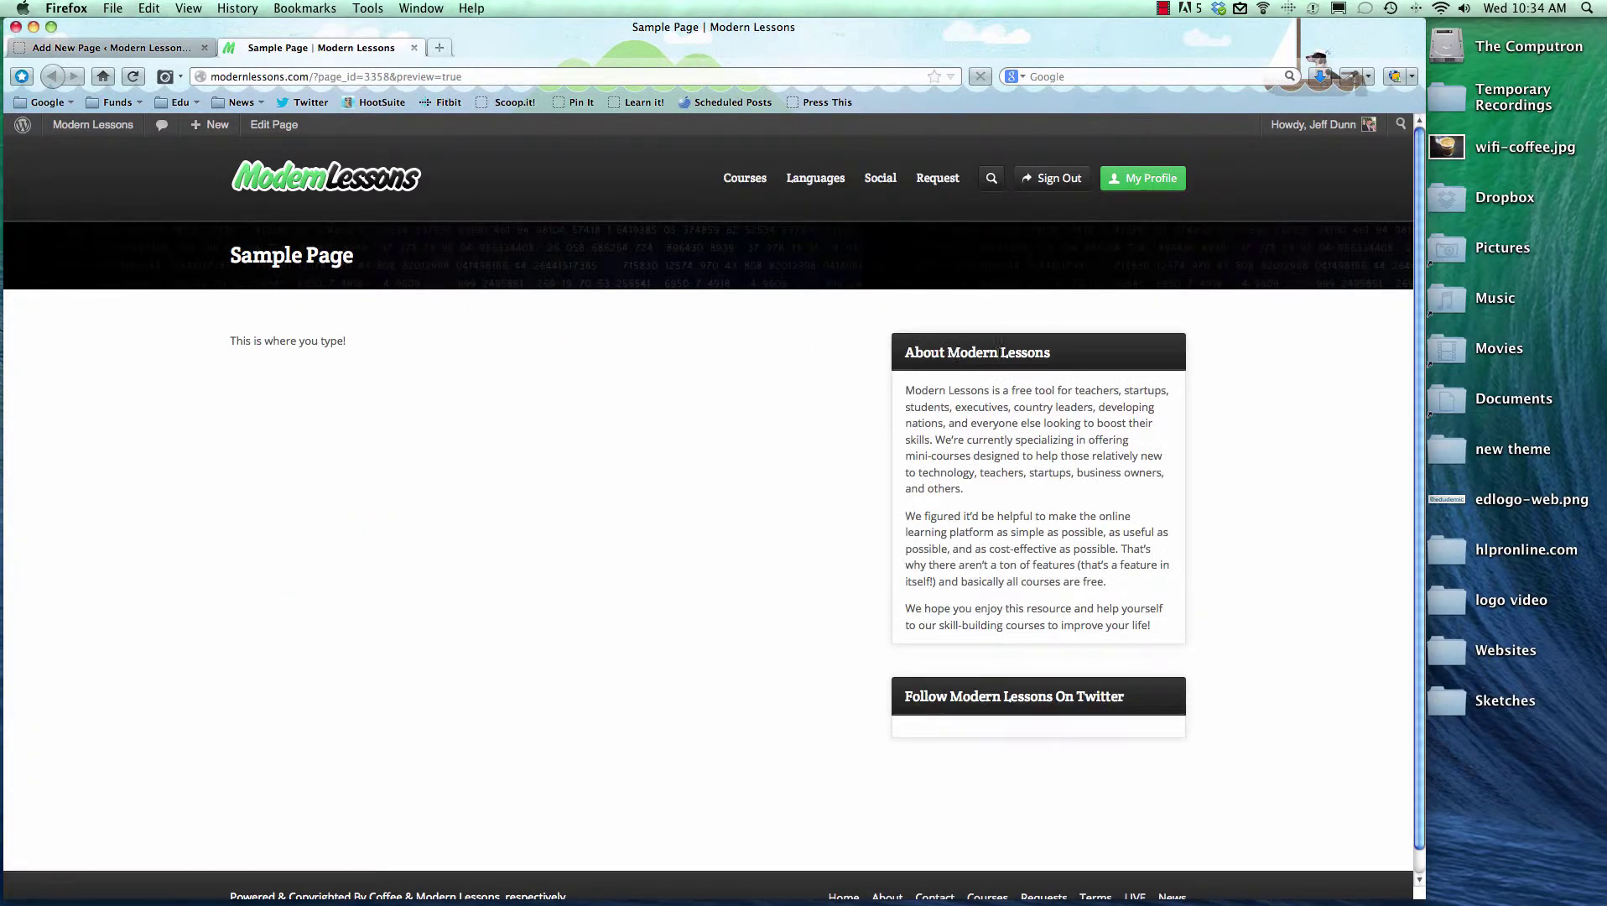
pyautogui.moveTo(382, 250); pyautogui.dragTo(209, 252)
pyautogui.click(210, 251)
# - Back in the page editor, shorten the permalink slug to "sample" and save it
pyautogui.click(137, 43)
pyautogui.moveTo(281, 183); pyautogui.dragTo(134, 184)
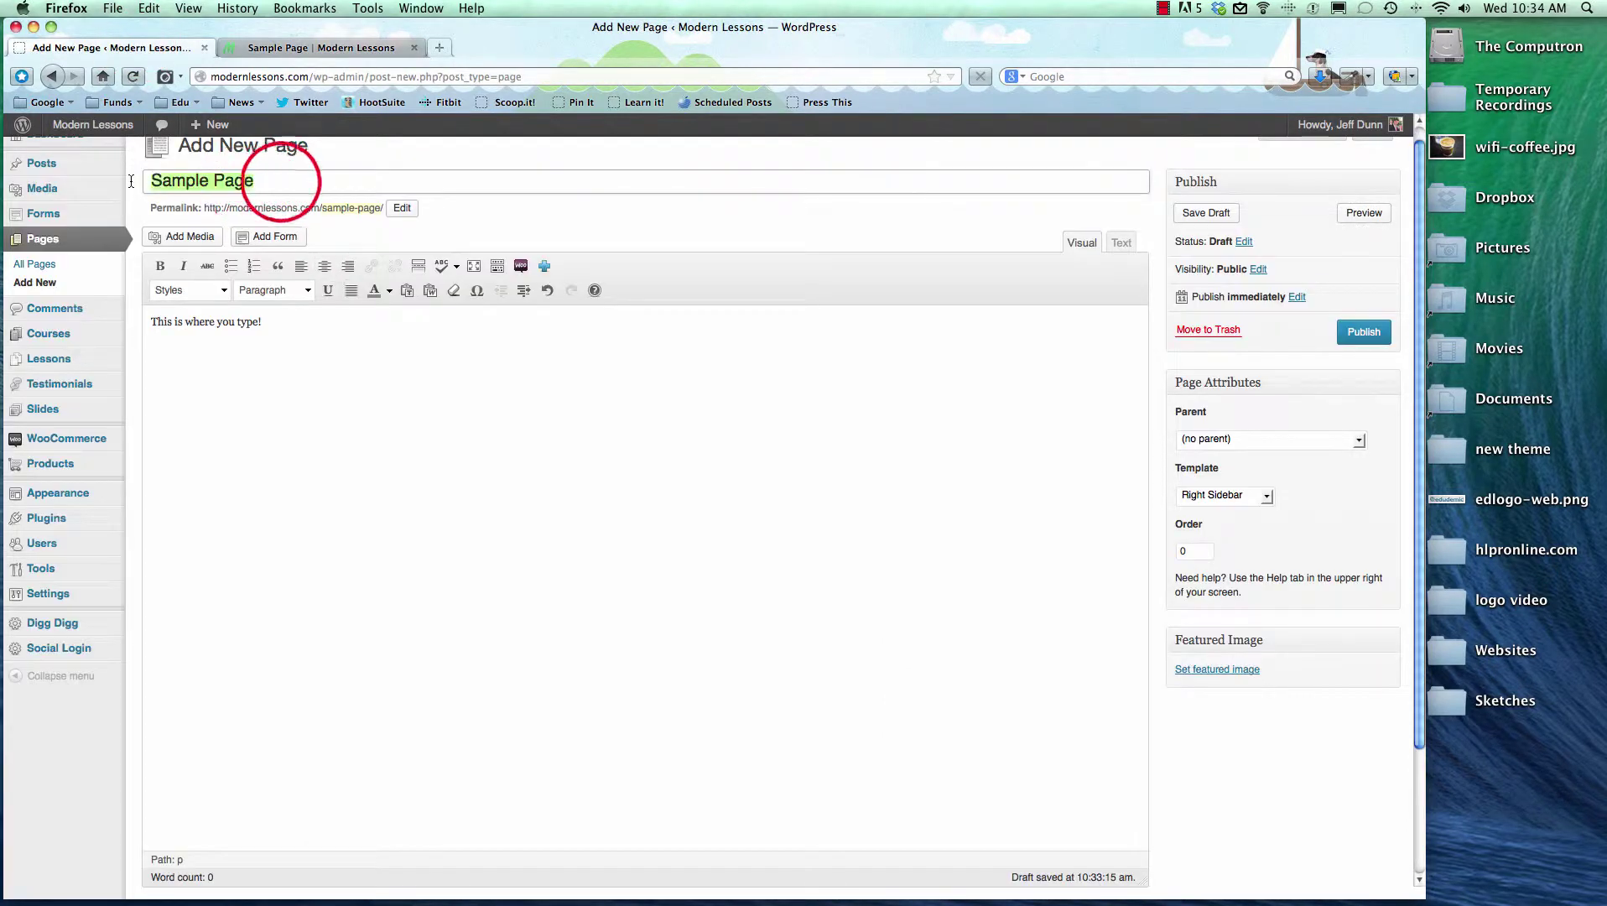
pyautogui.click(399, 208)
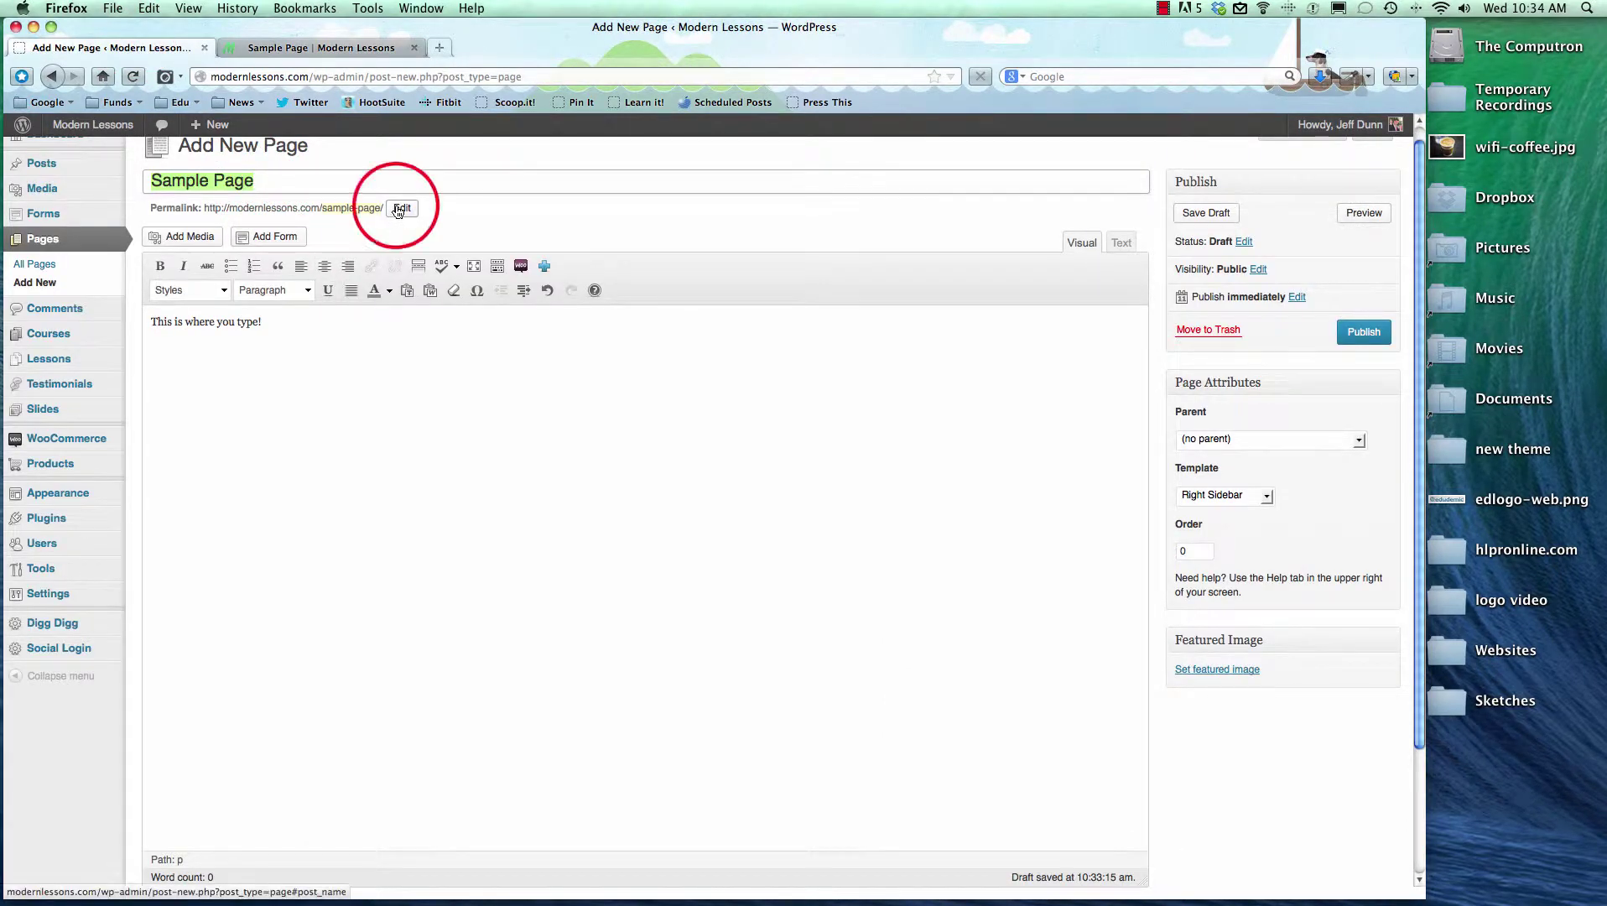
pyautogui.click(362, 208)
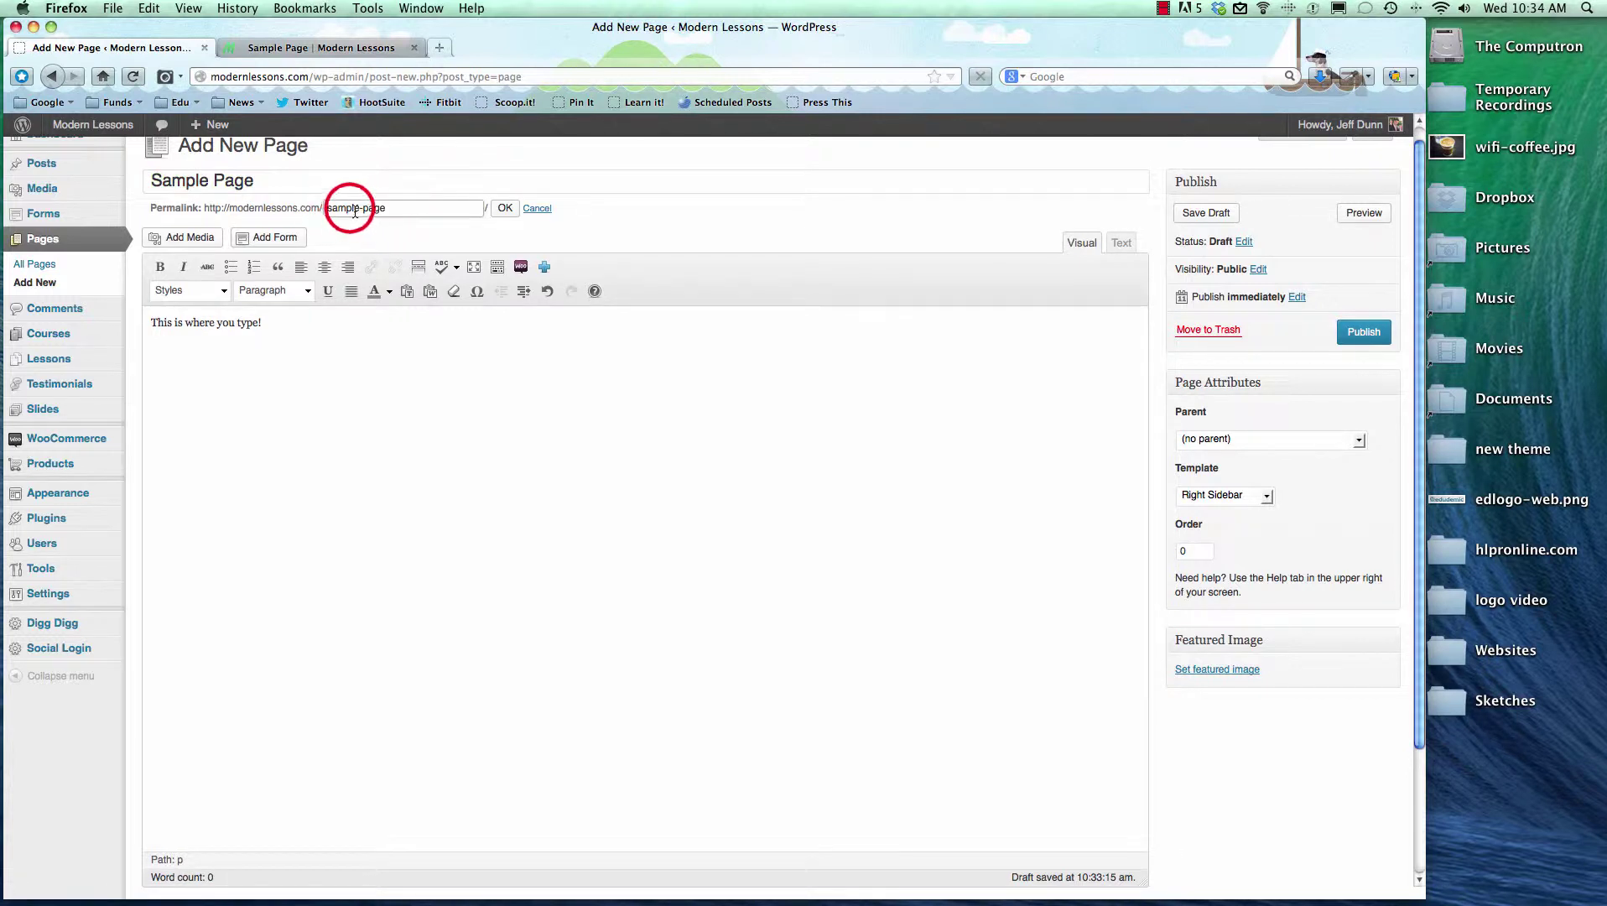
pyautogui.doubleClick(361, 208)
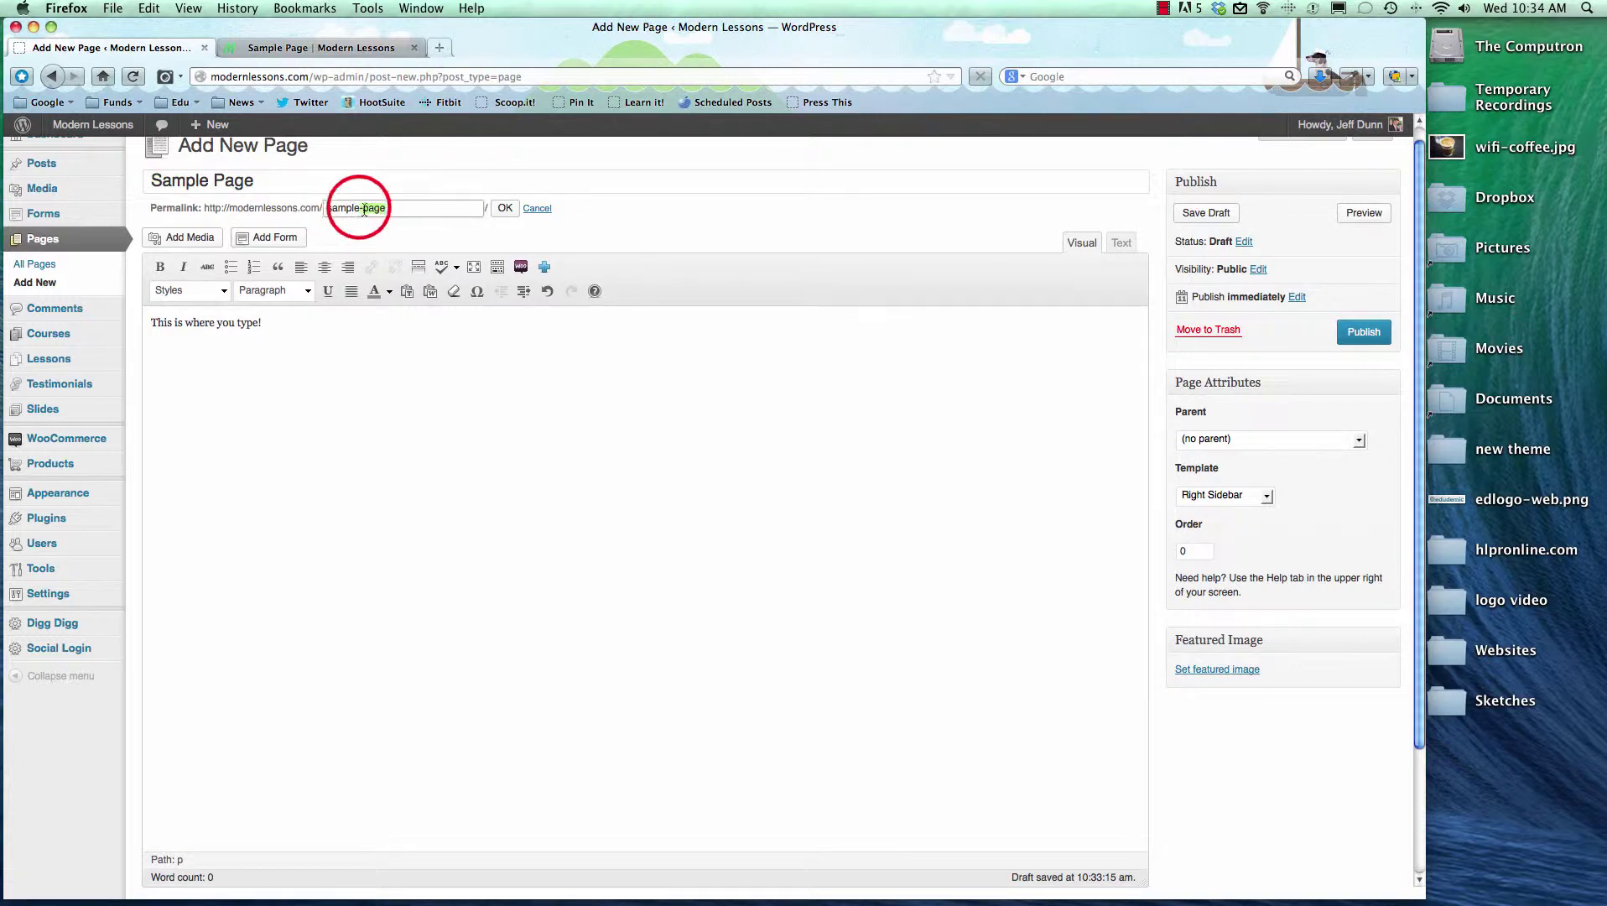
pyautogui.press('BackSpace')
pyautogui.press('BackSpace')
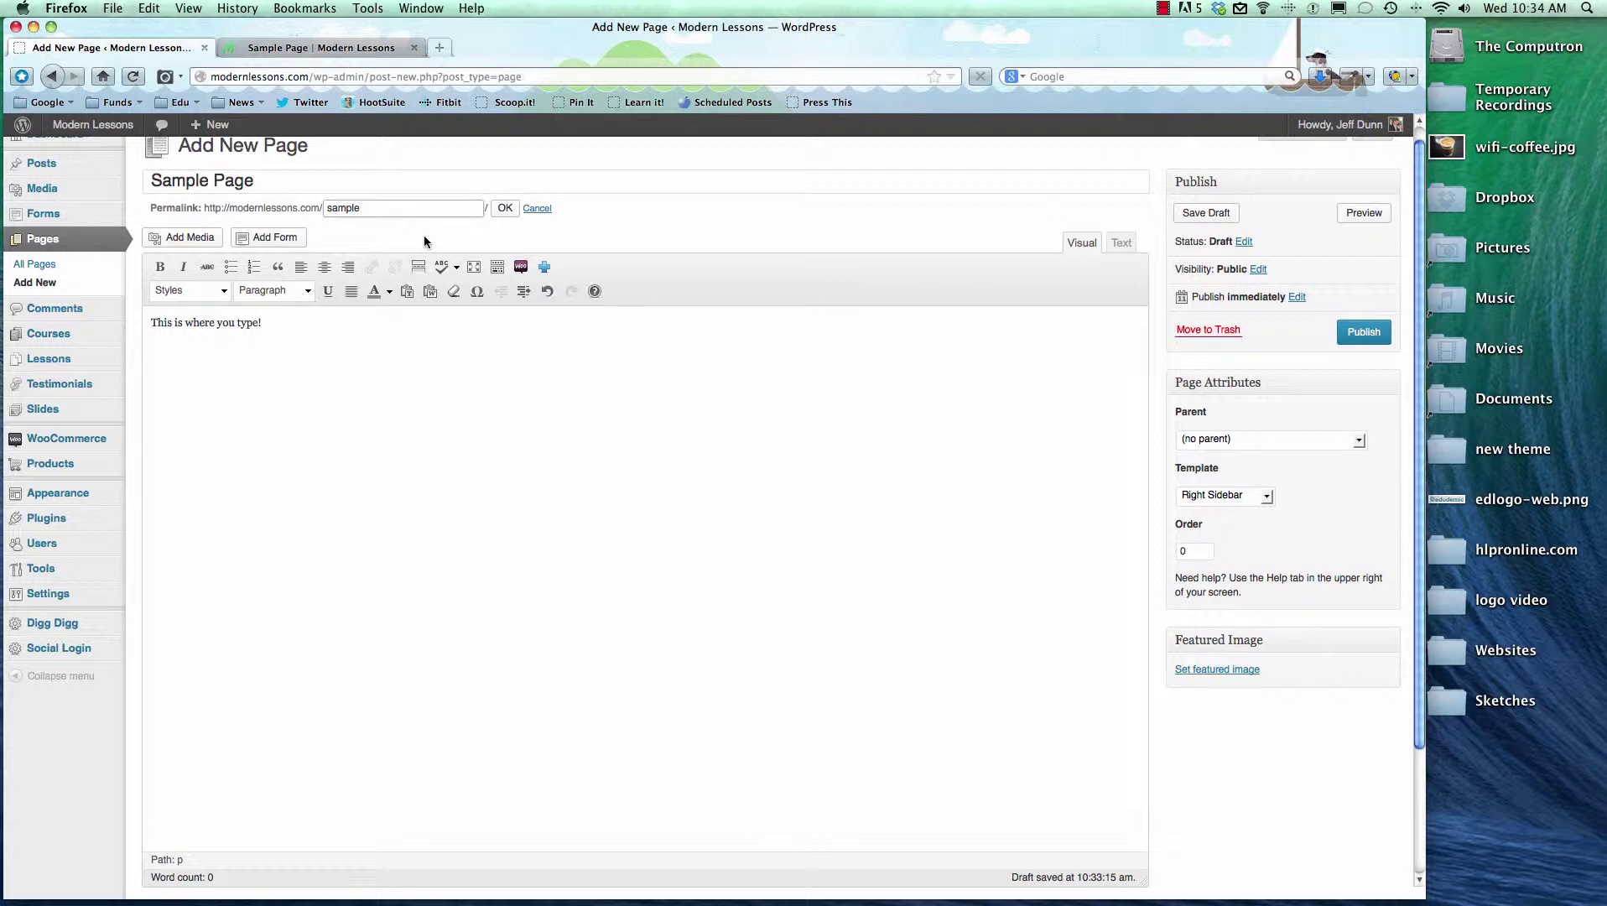
pyautogui.click(505, 208)
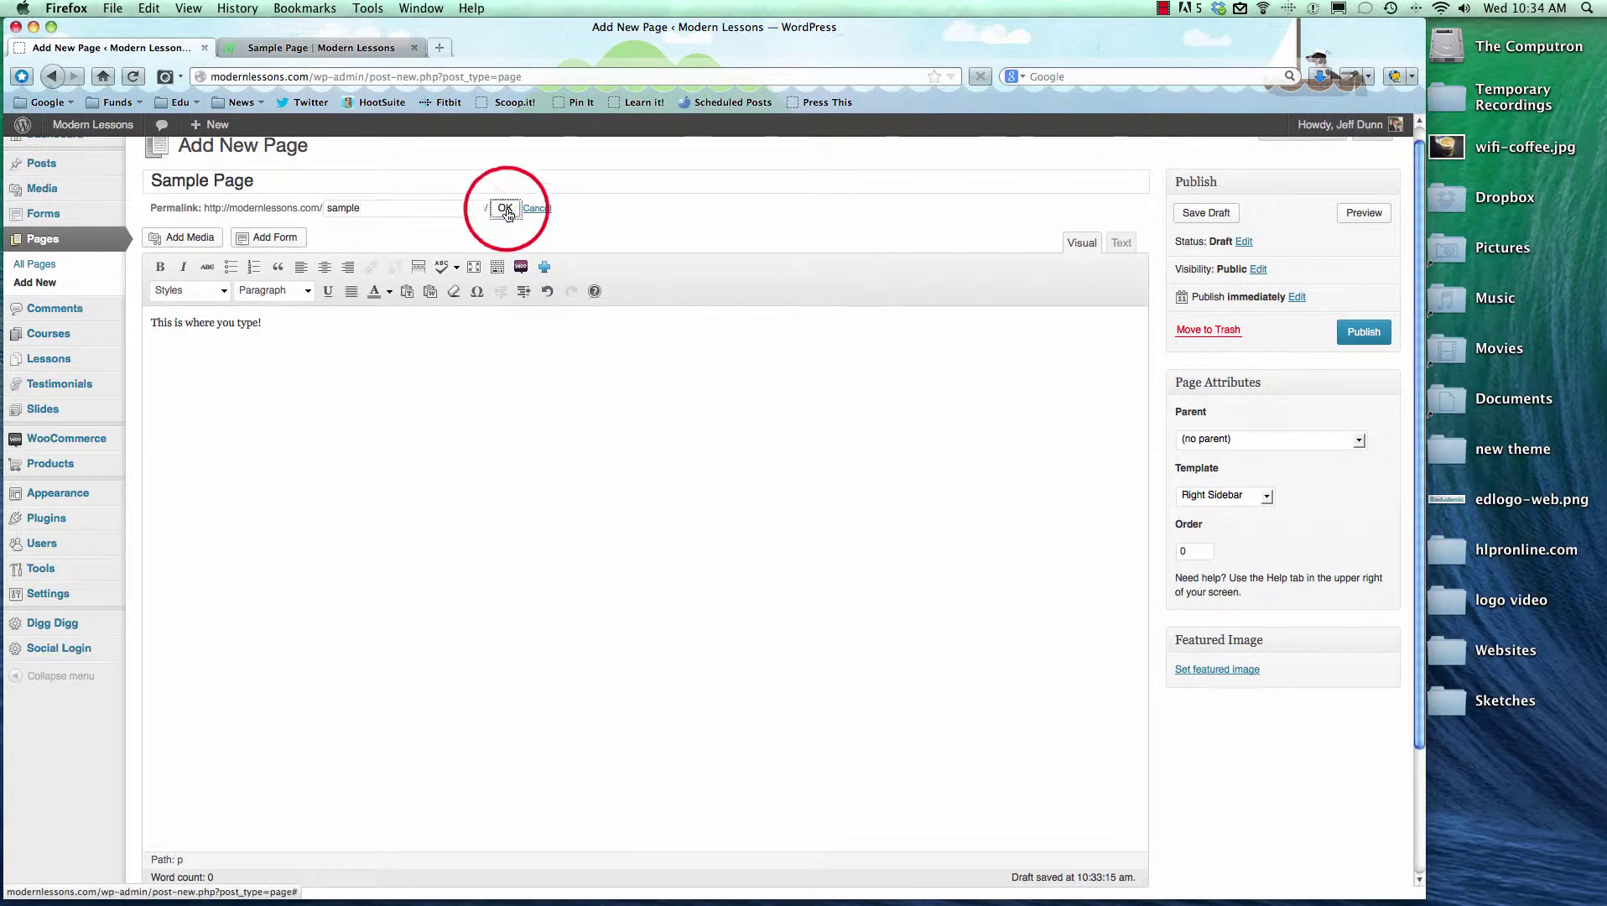
# - Duplicate the body sentence so the first paragraph holds it four times and three further paragraphs hold it once each
pyautogui.click(349, 336)
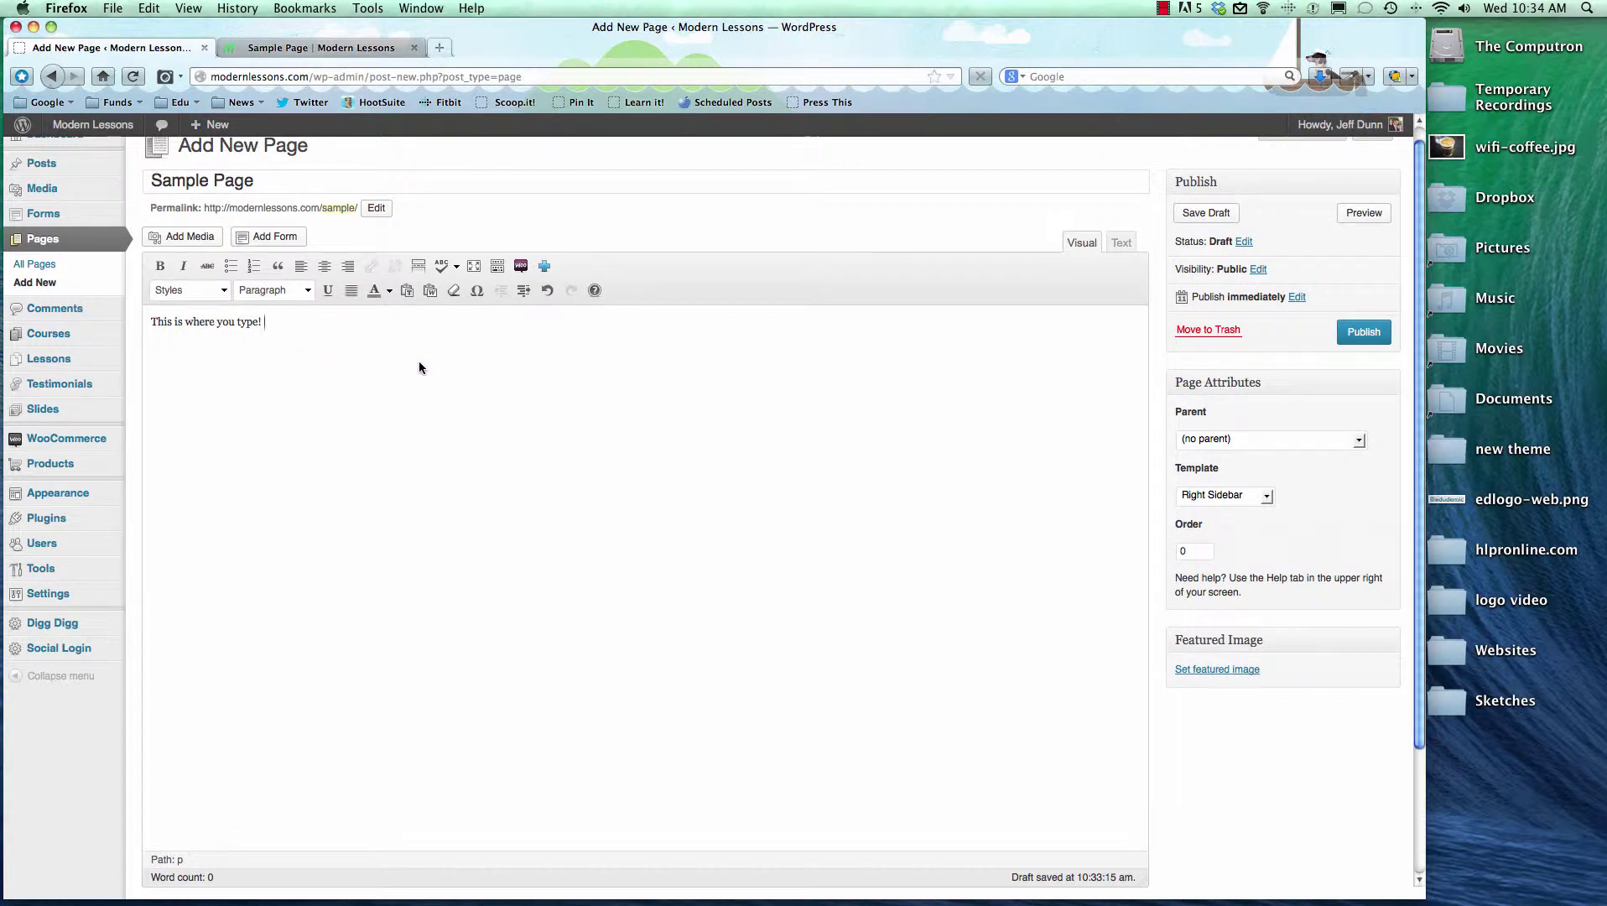
pyautogui.press('super+a')
pyautogui.press('super+c')
pyautogui.press('super+v')
pyautogui.press('super+v')
pyautogui.press('super+v')
pyautogui.press('super+v')
pyautogui.press('Return')
pyautogui.press('super+v')
pyautogui.press('Return')
pyautogui.press('super+v')
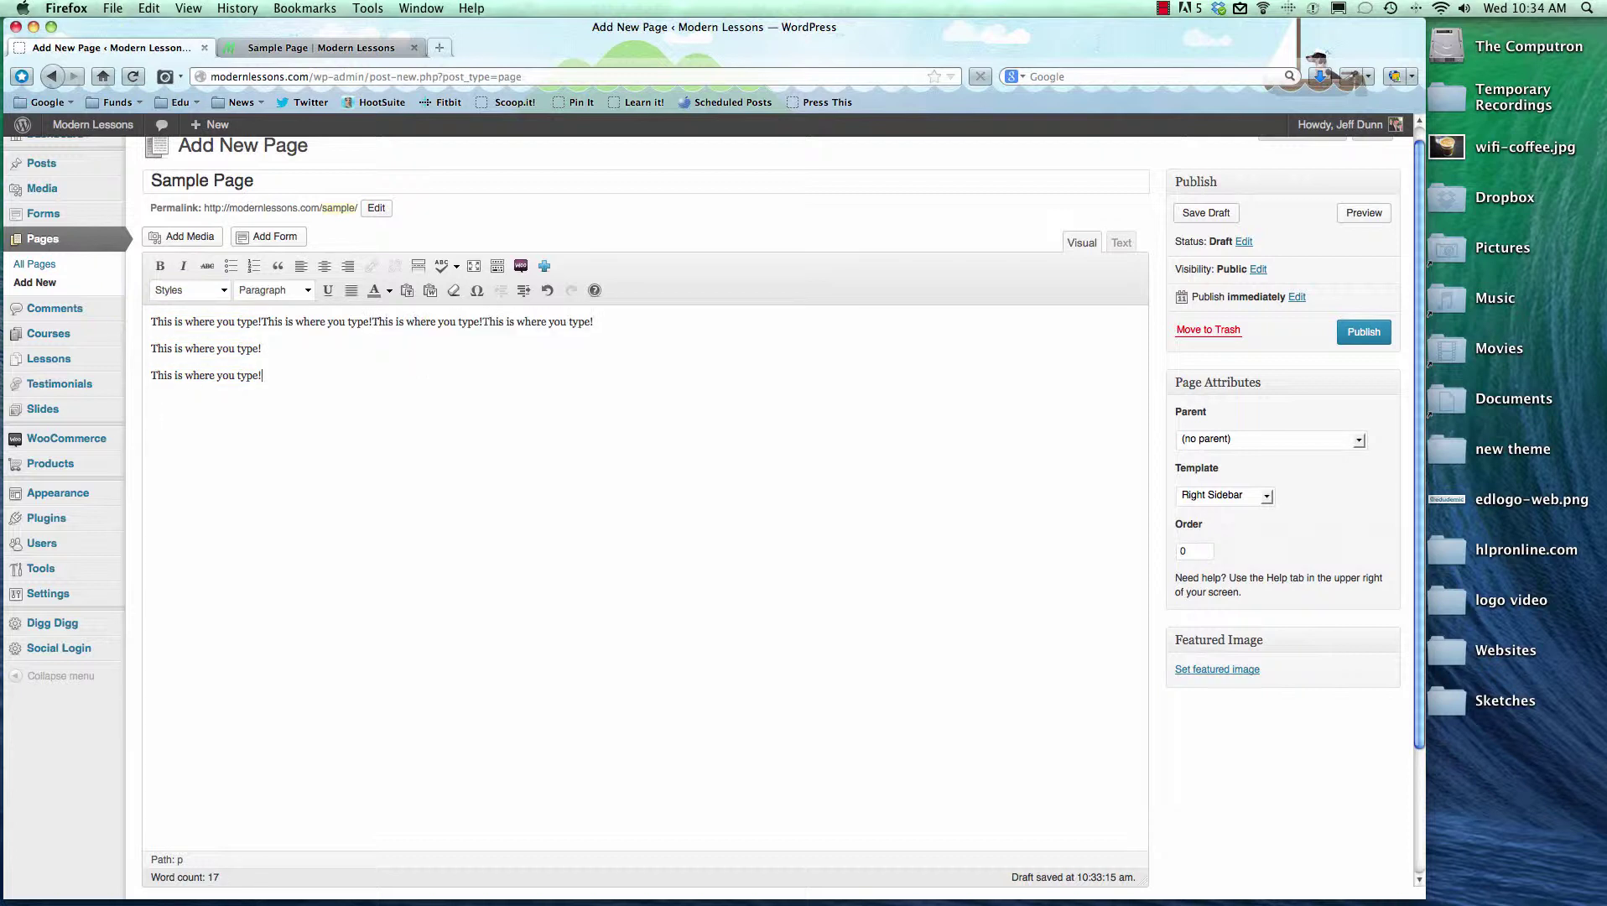
pyautogui.press('super+v')
# - Turn the last three body lines into a bulleted list and make the first bullet bold
pyautogui.click(287, 413)
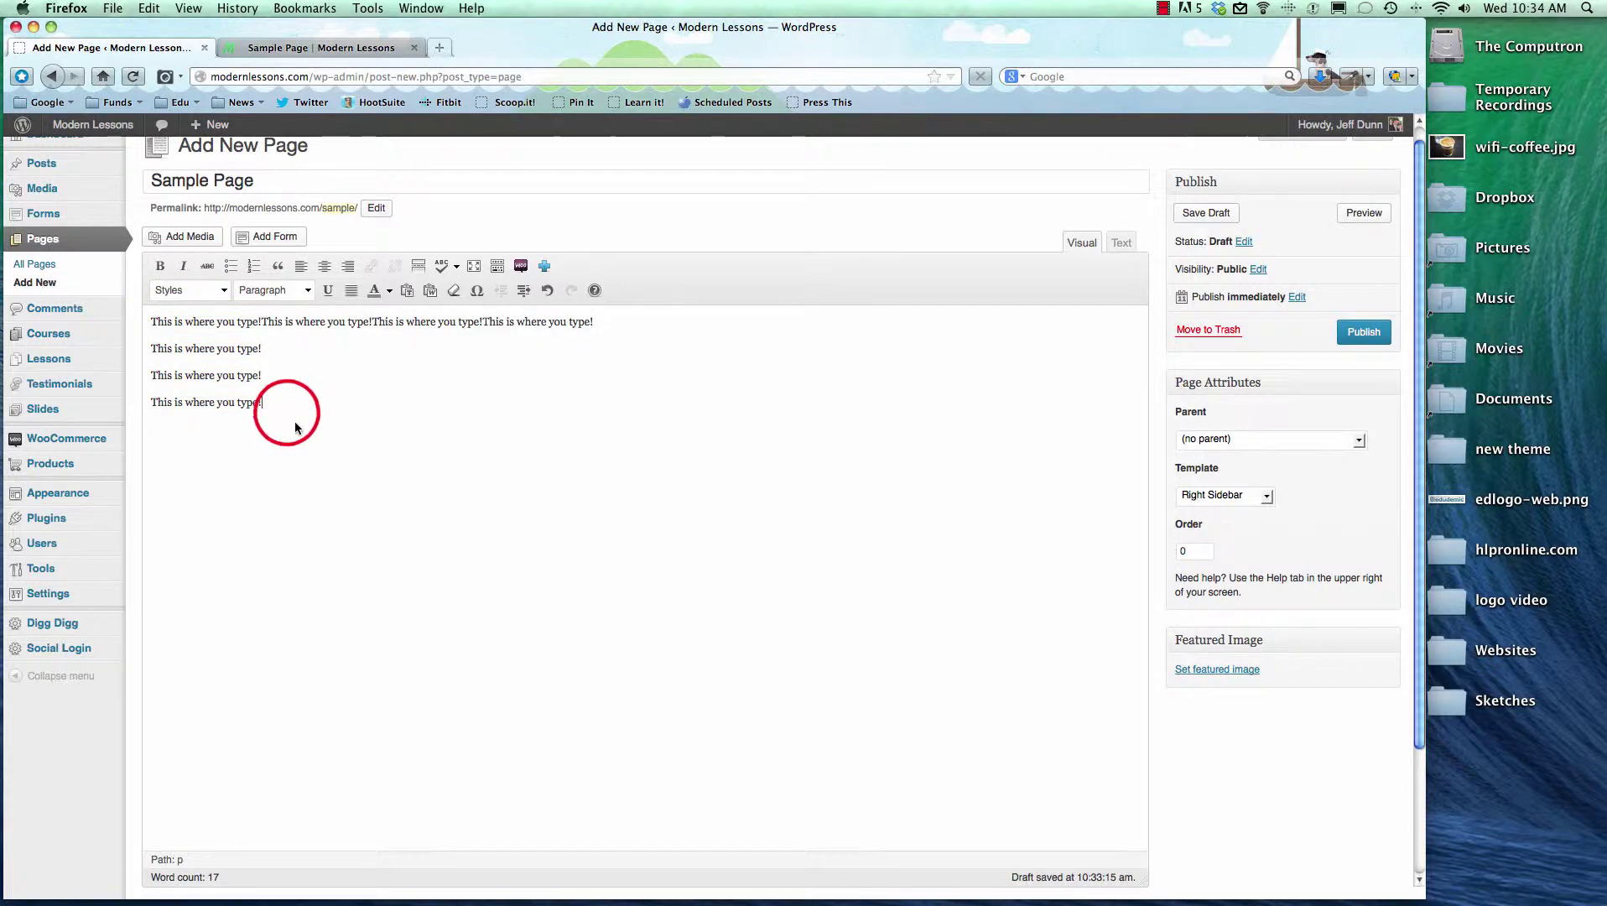
pyautogui.moveTo(287, 412); pyautogui.dragTo(145, 351)
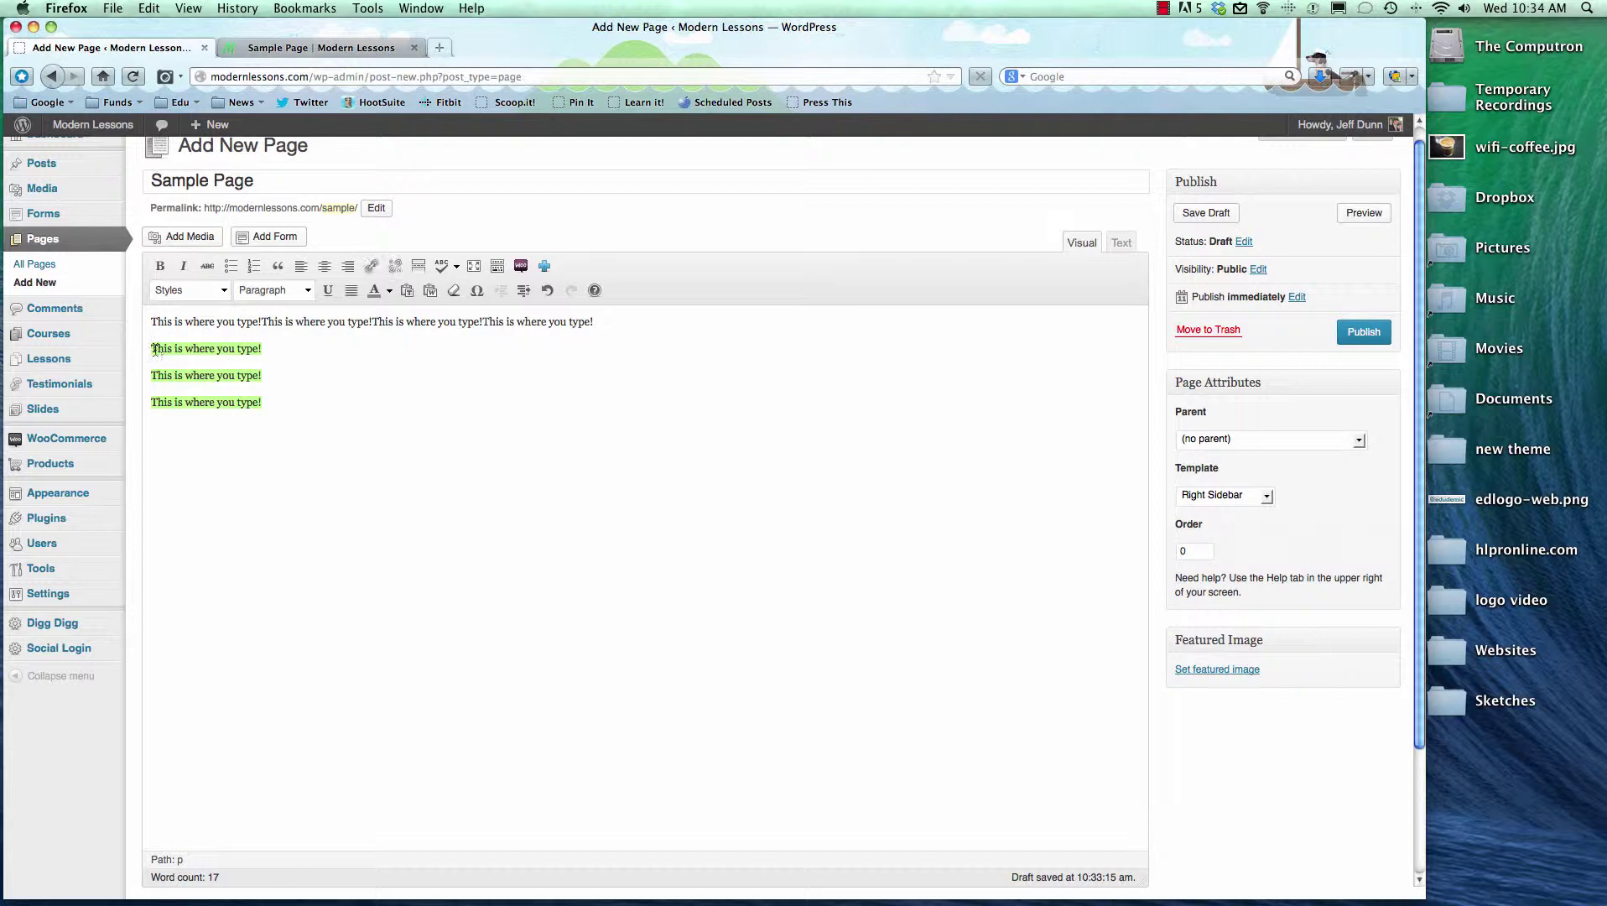
pyautogui.click(230, 266)
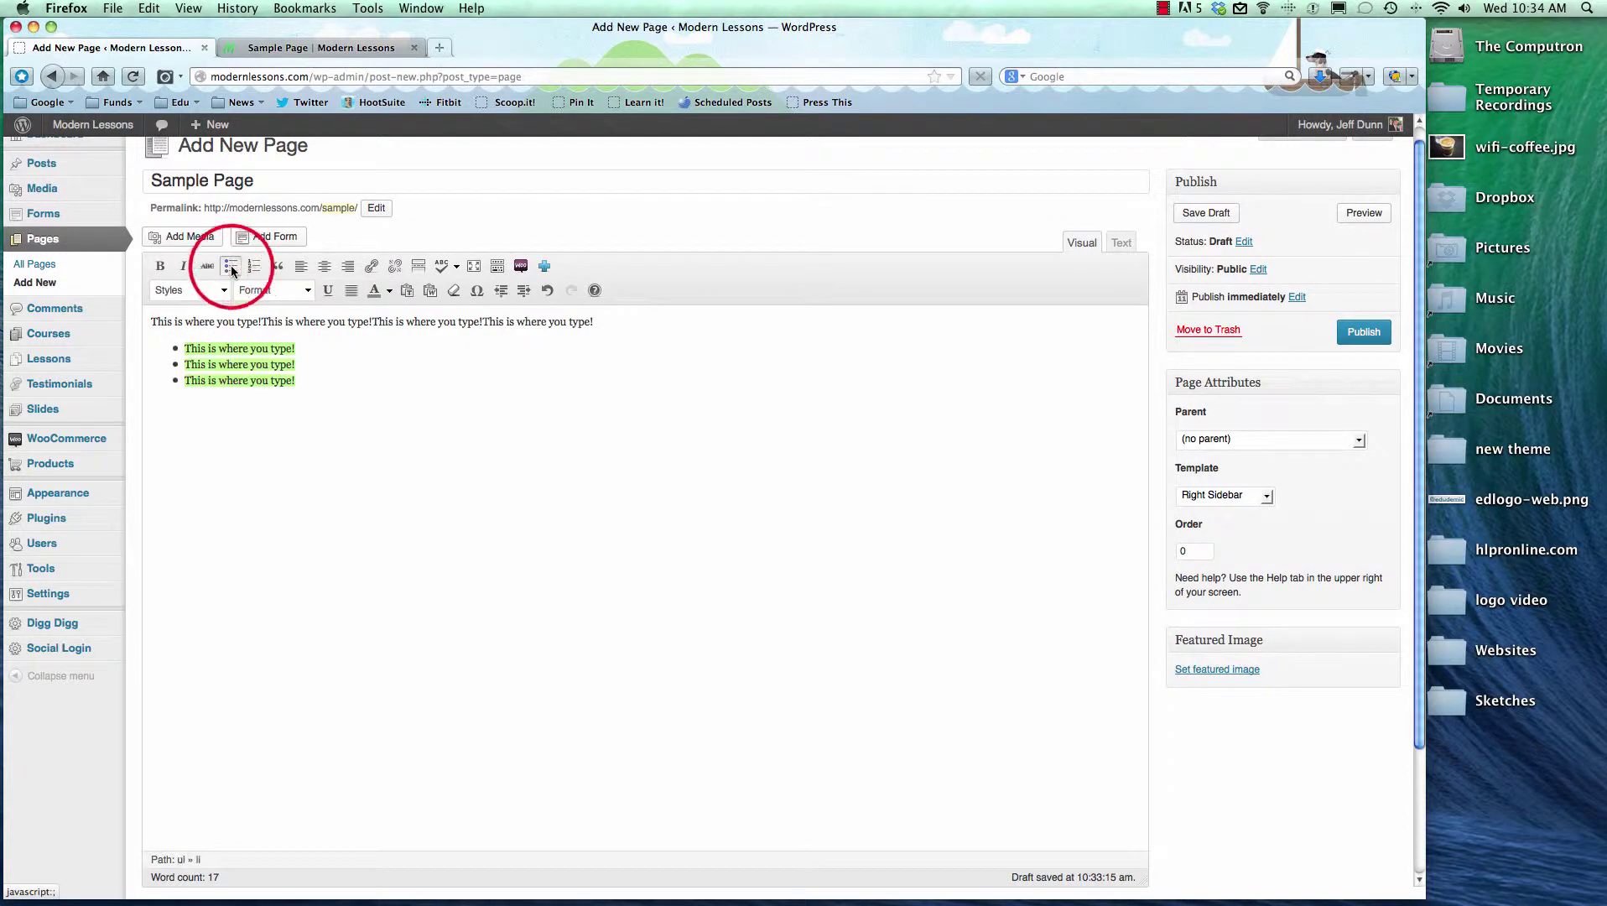
pyautogui.moveTo(295, 349); pyautogui.dragTo(157, 337)
pyautogui.click(159, 266)
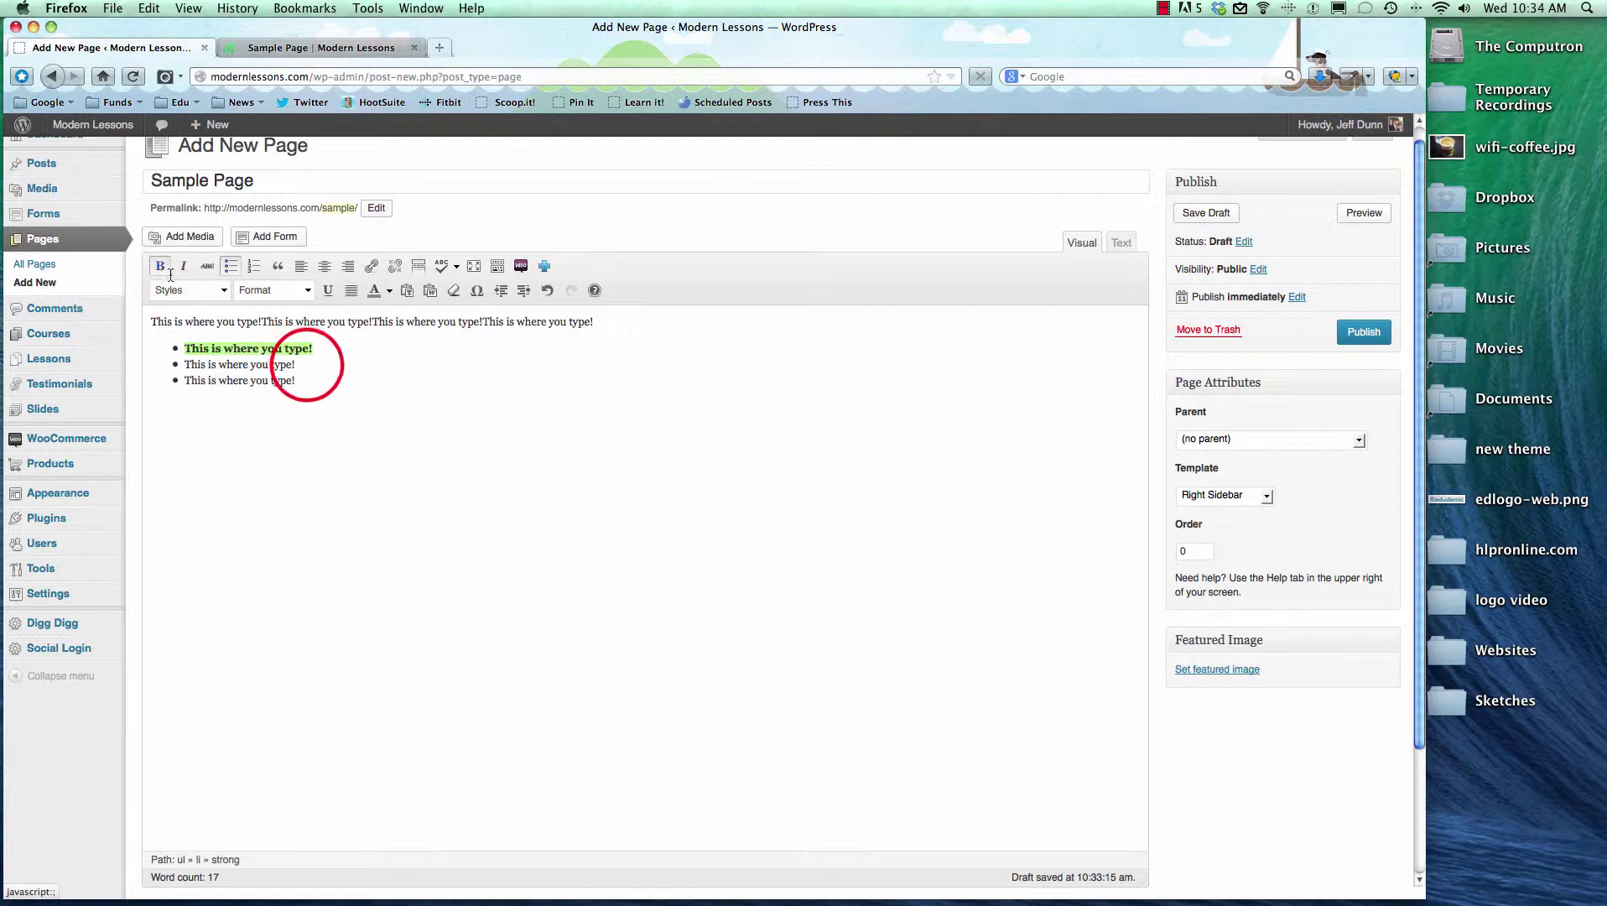
# - Italicize the second bullet and apply strikethrough to the third bullet
pyautogui.moveTo(304, 366); pyautogui.dragTo(184, 364)
pyautogui.click(182, 266)
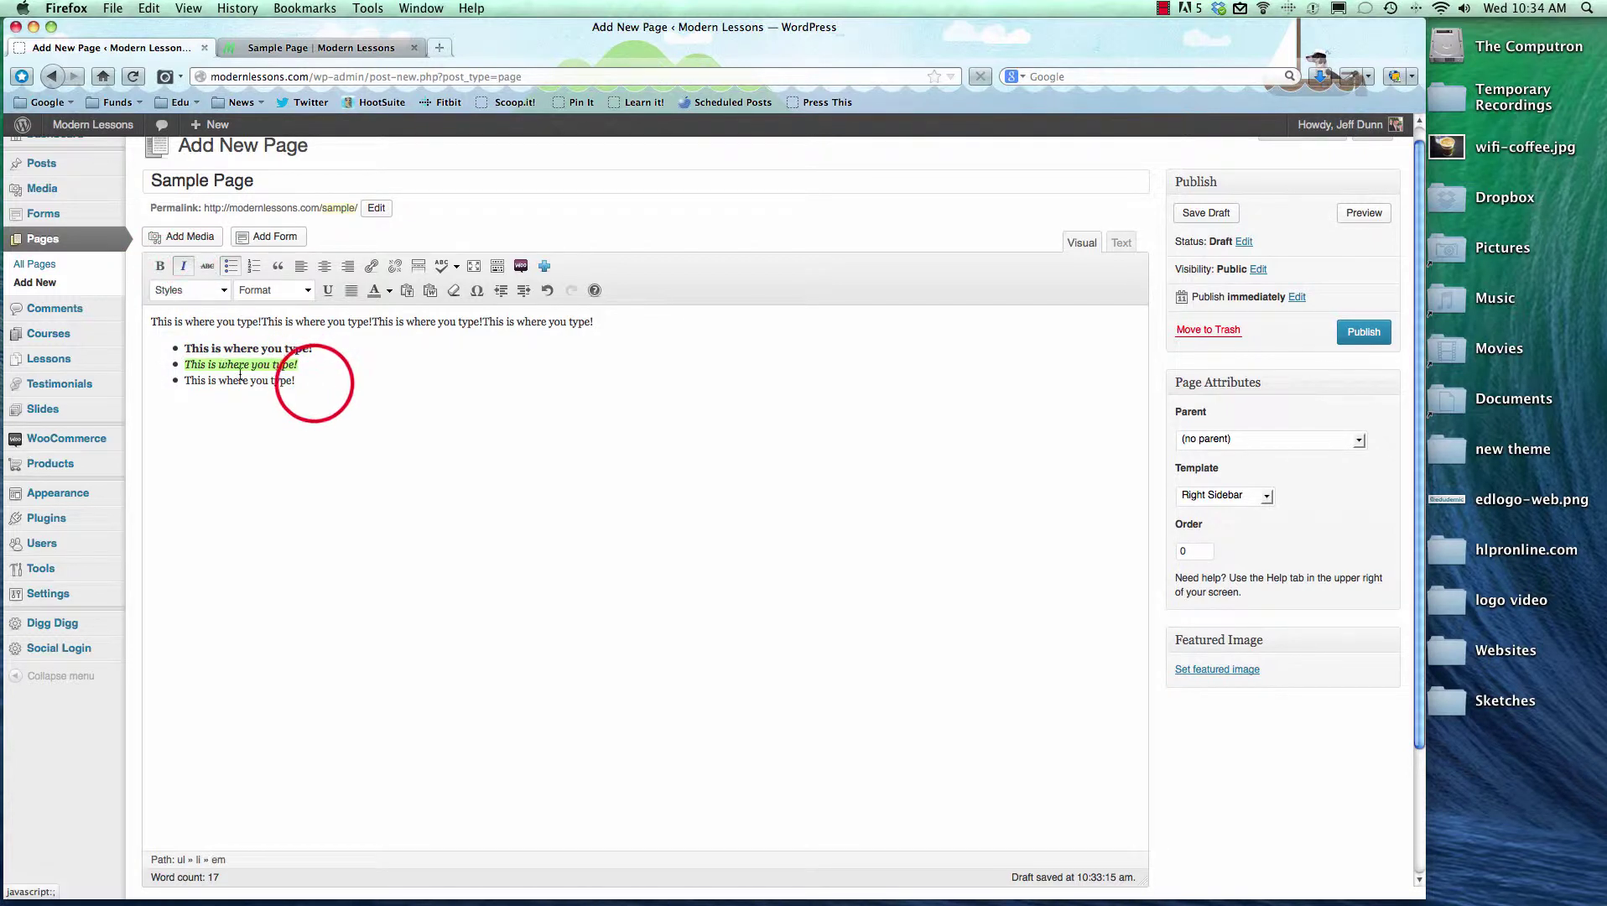
pyautogui.moveTo(313, 394); pyautogui.dragTo(183, 381)
pyautogui.click(207, 266)
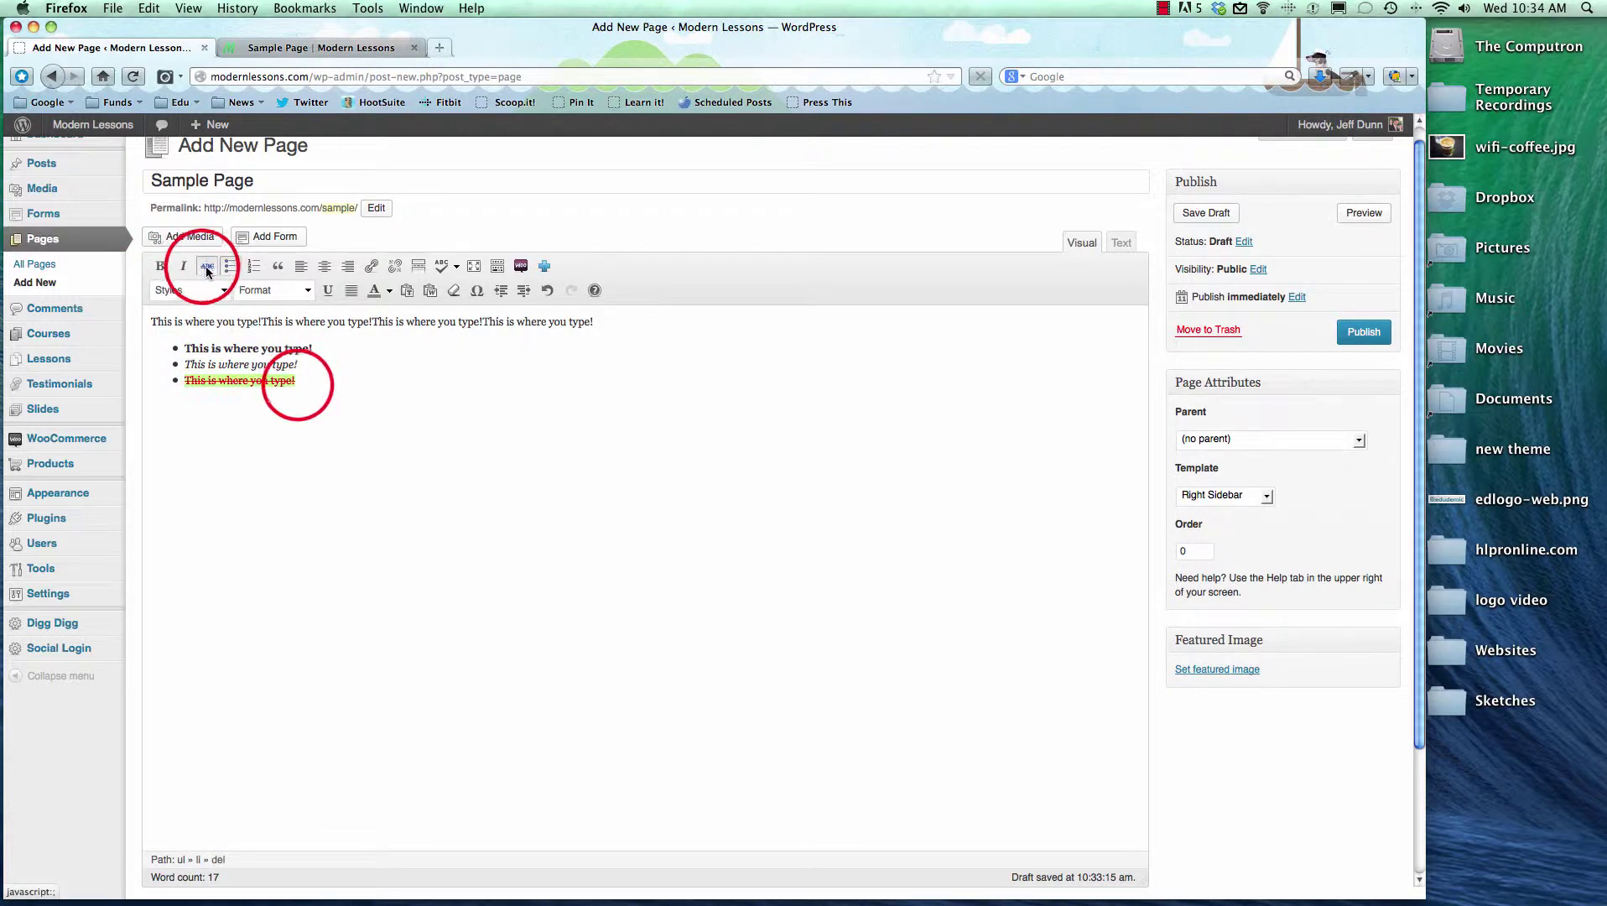
pyautogui.click(376, 415)
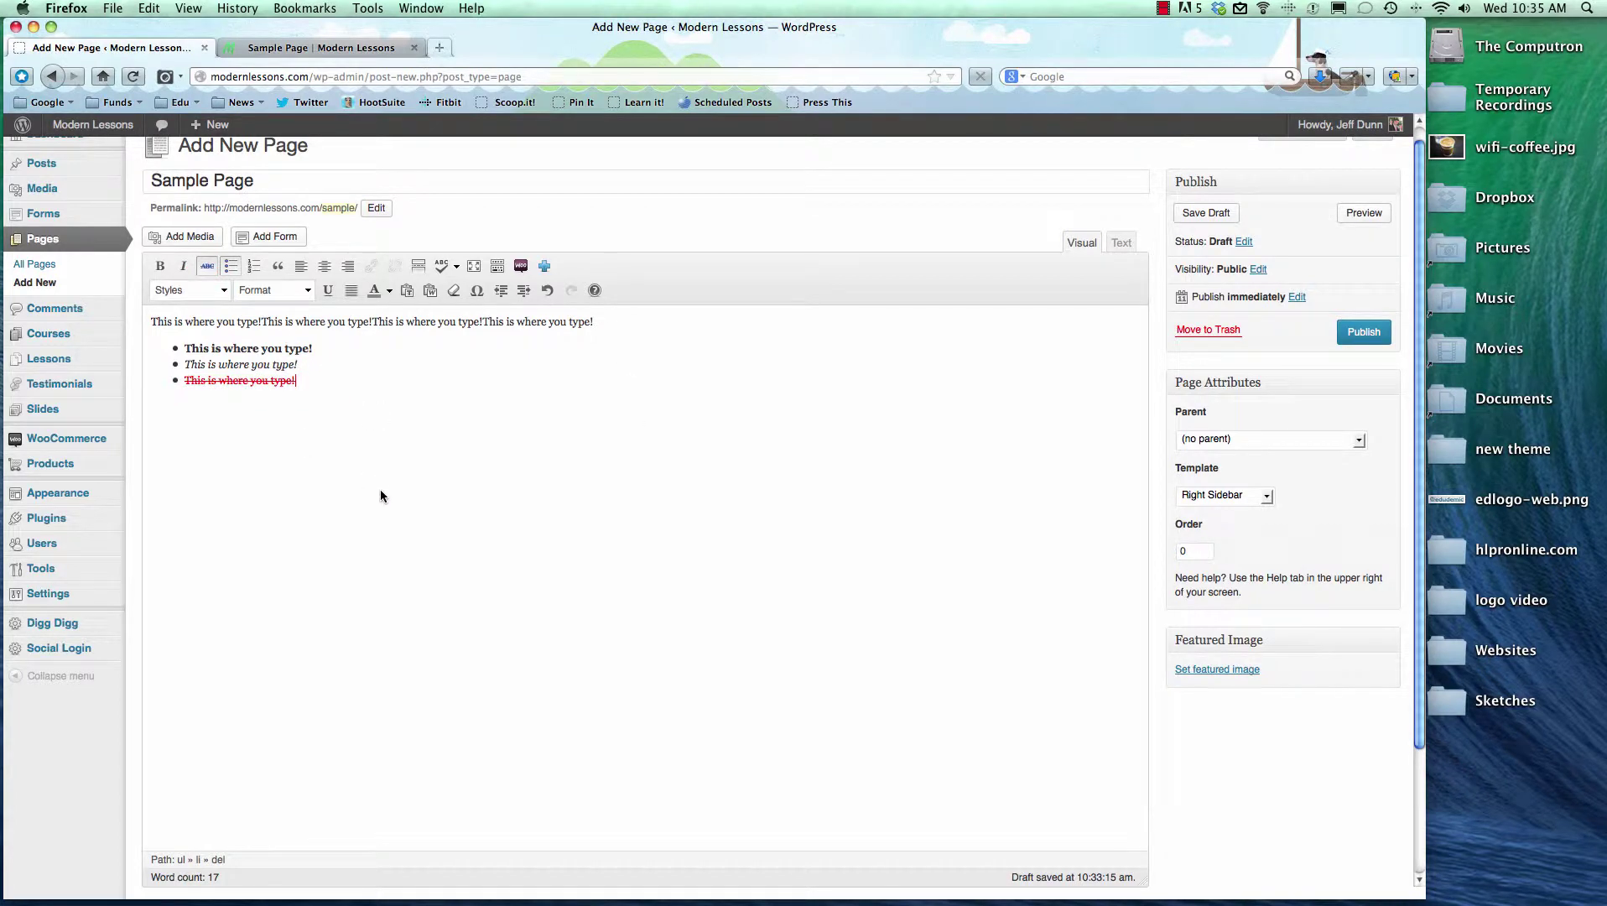
# - Preview the draft page and compare its struck-through bullet with the one in the editor
pyautogui.click(1364, 212)
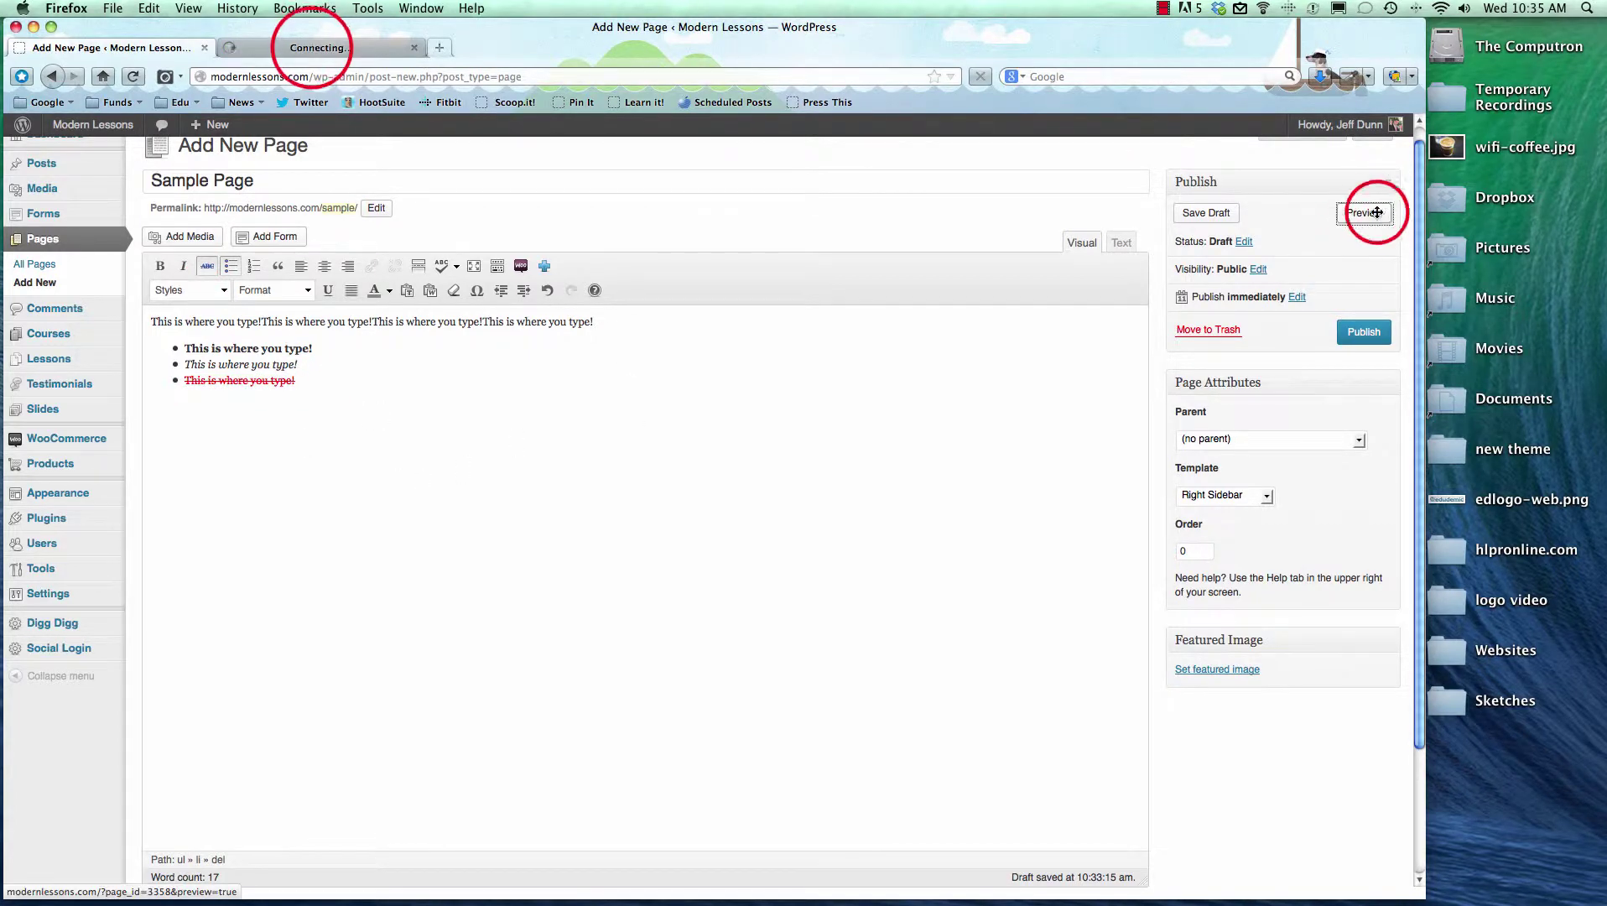
pyautogui.click(311, 46)
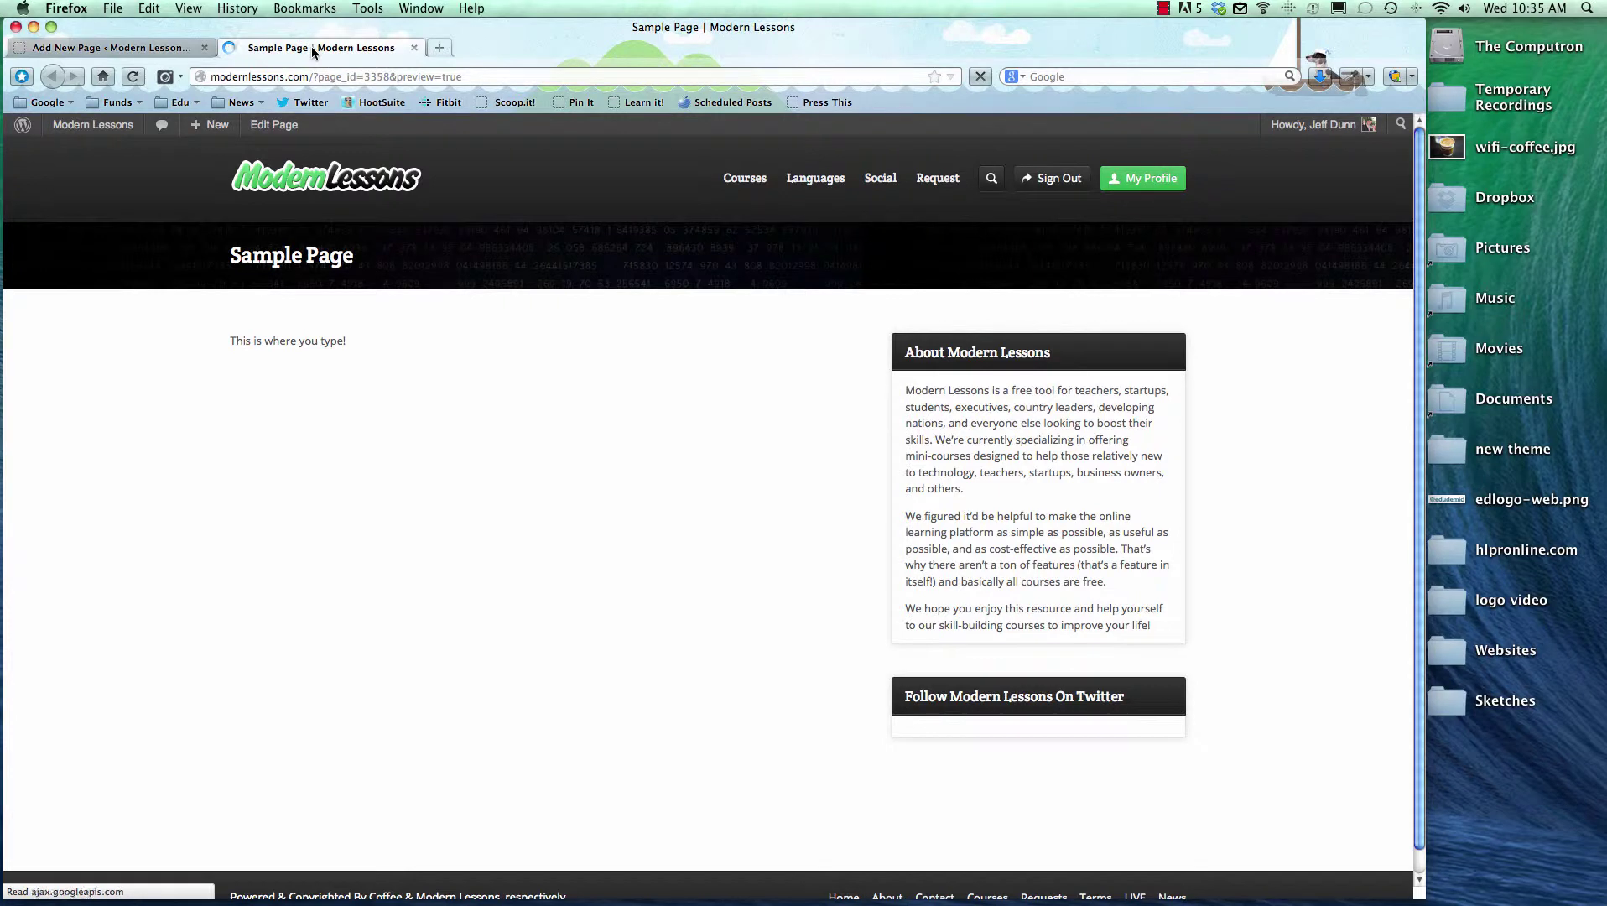
pyautogui.click(109, 46)
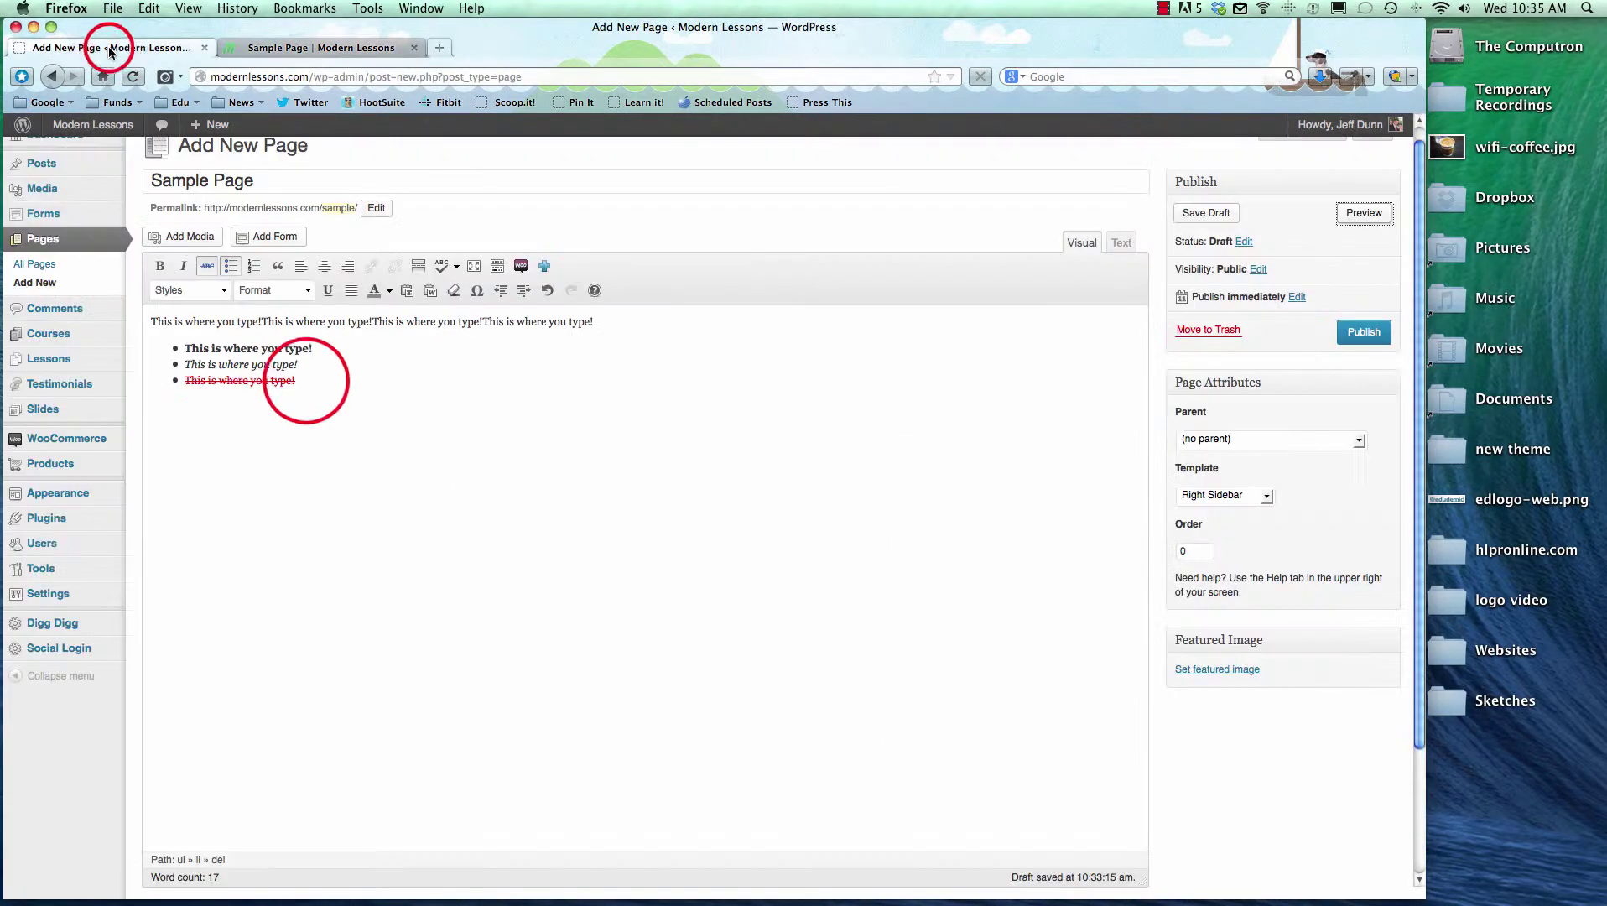
pyautogui.click(304, 382)
pyautogui.tripleClick(288, 383)
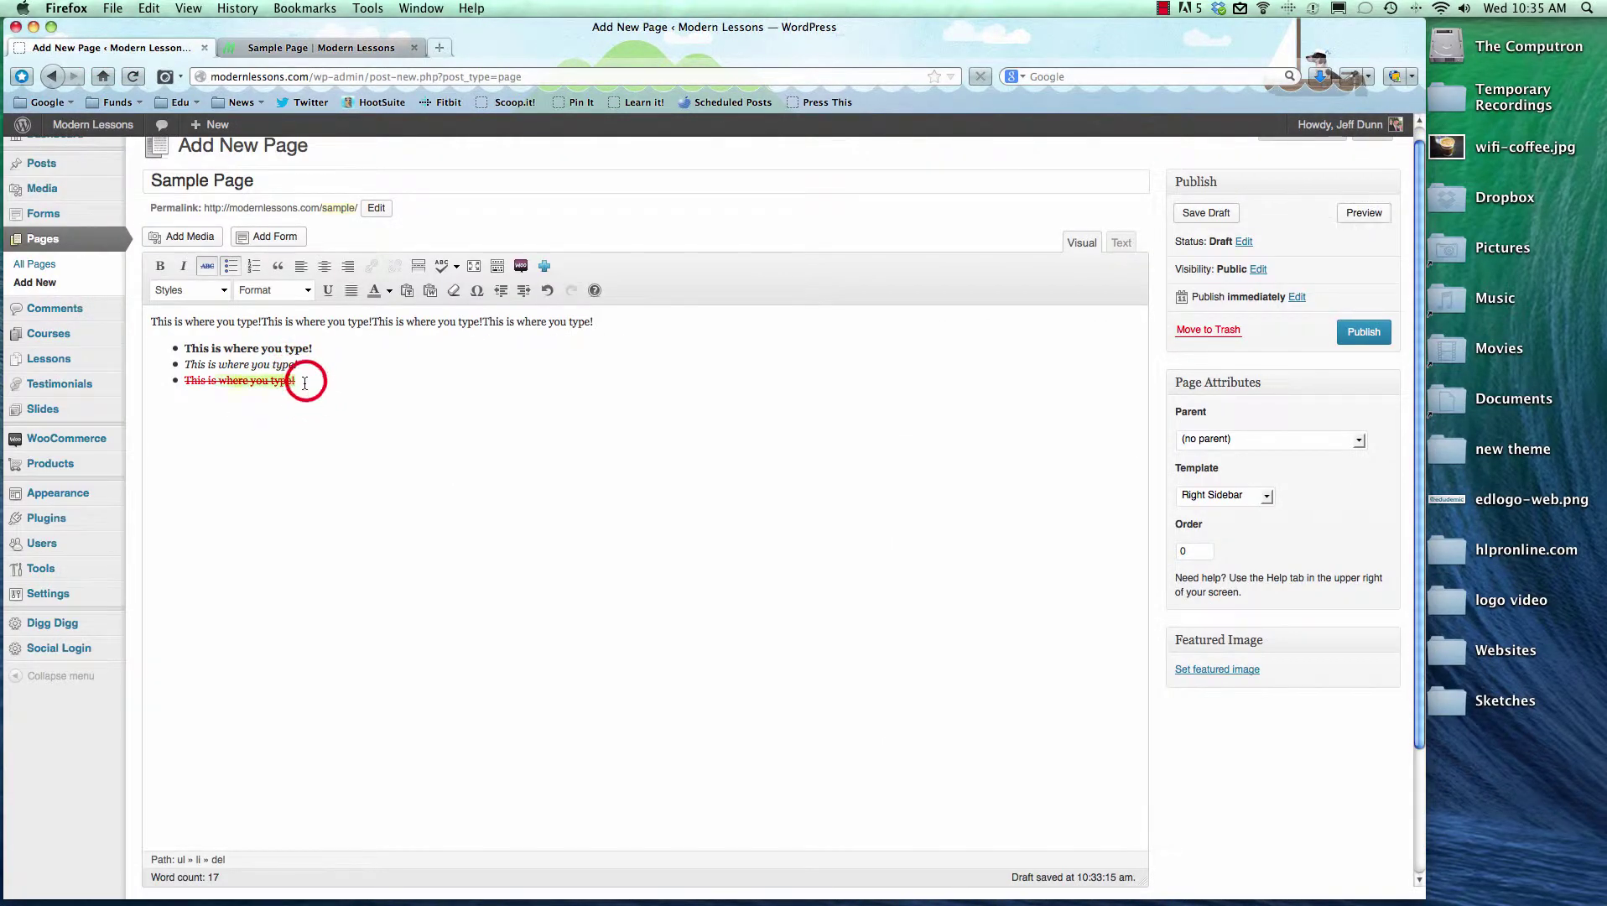
pyautogui.click(352, 46)
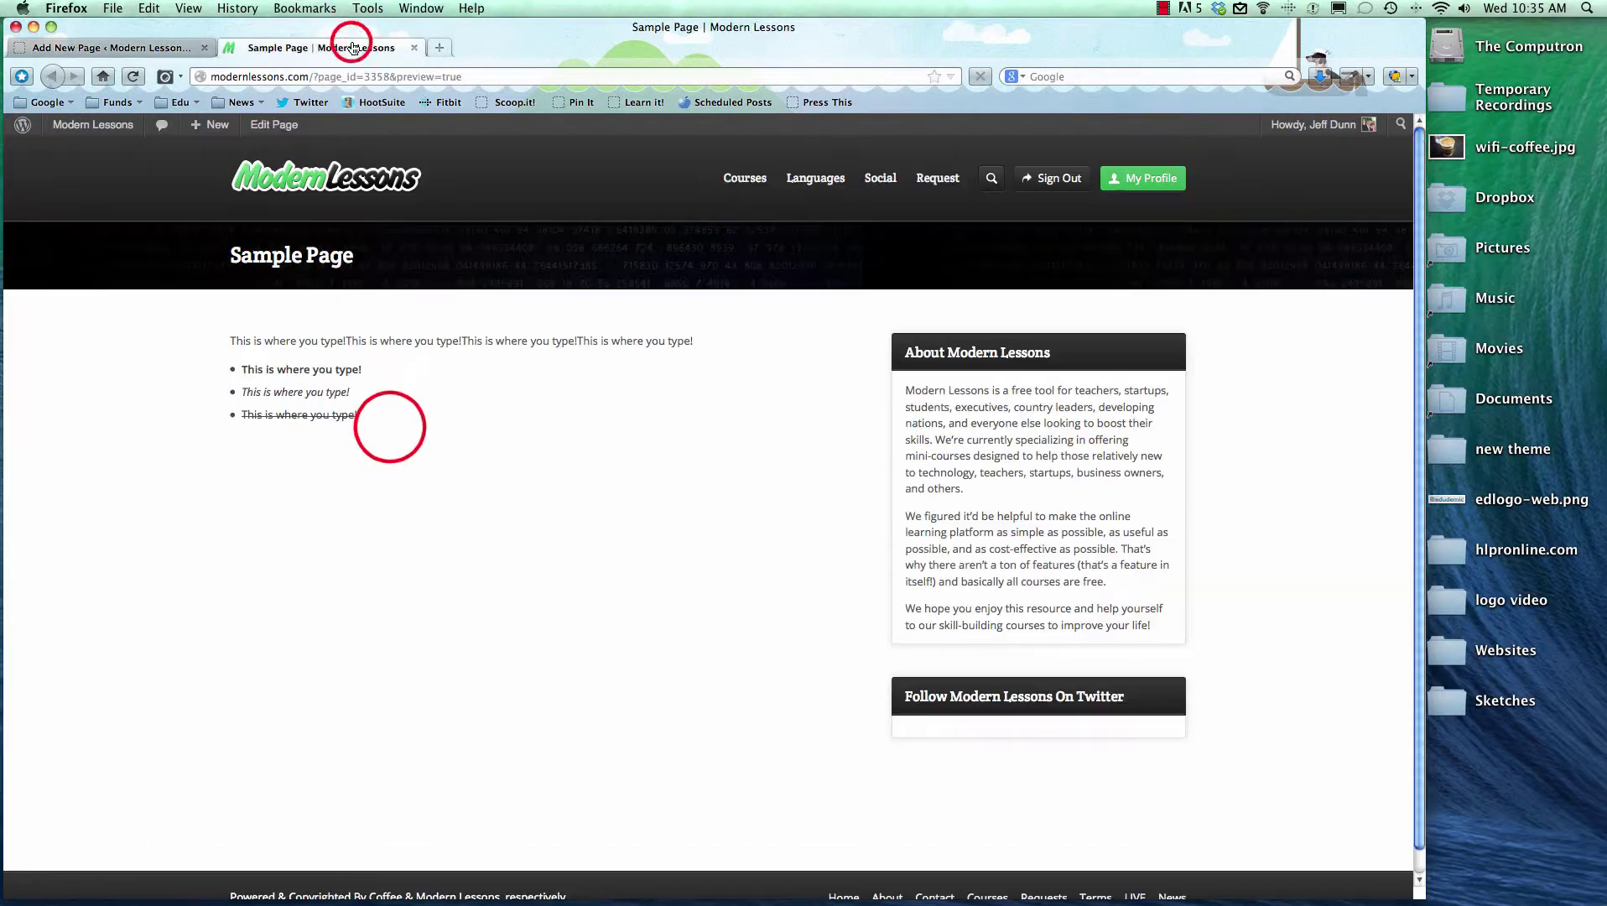
pyautogui.moveTo(380, 417); pyautogui.dragTo(310, 419)
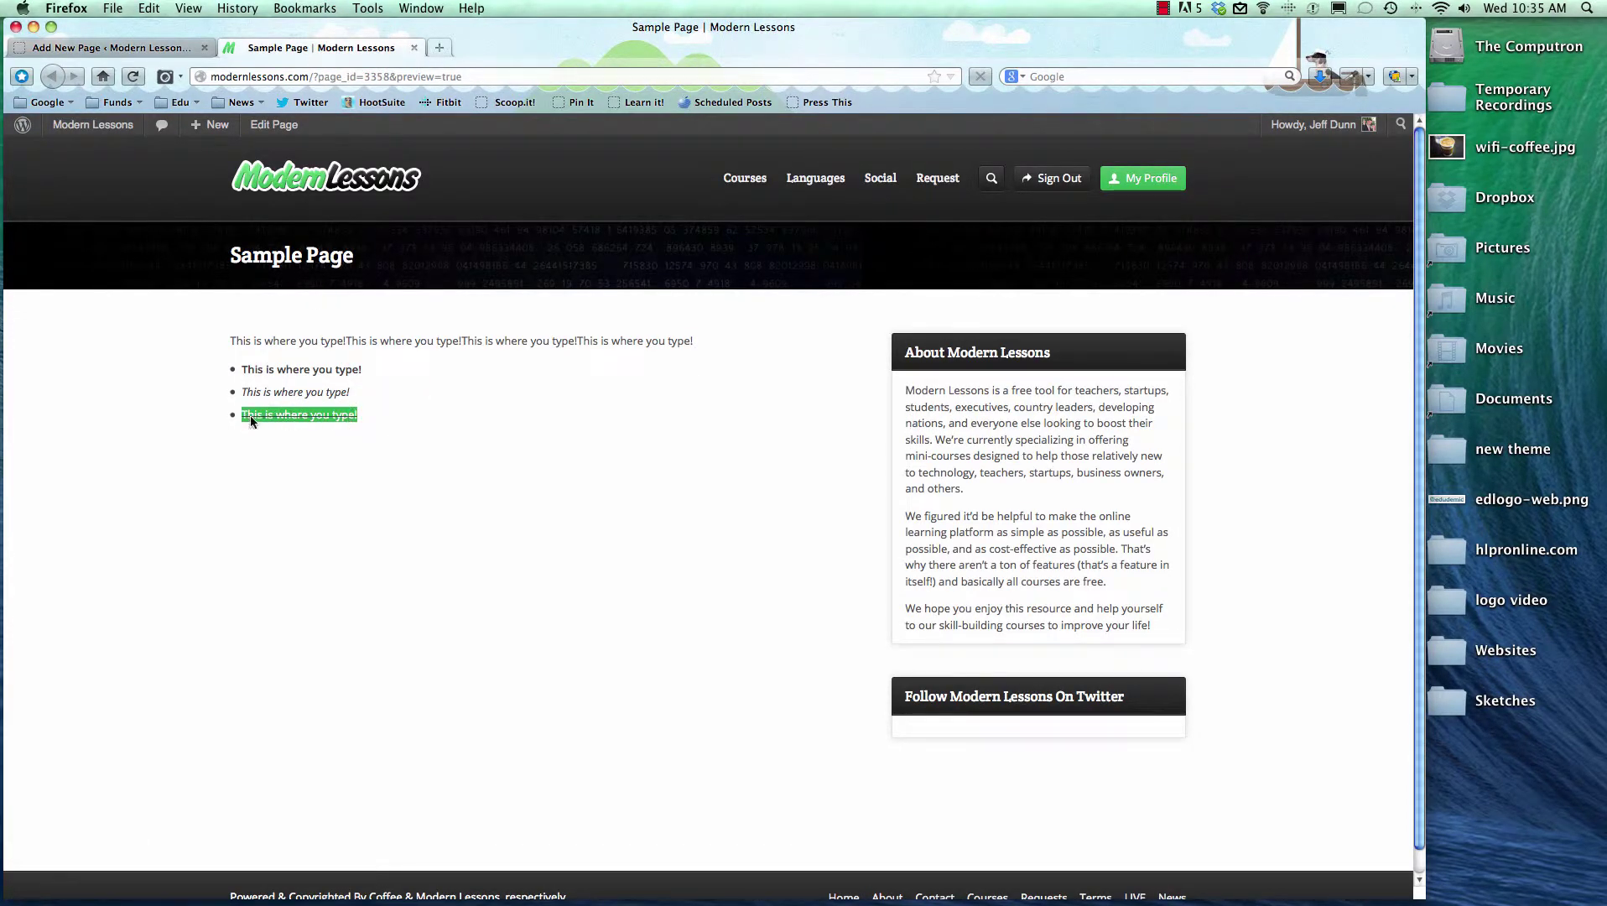
pyautogui.click(383, 415)
pyautogui.click(146, 48)
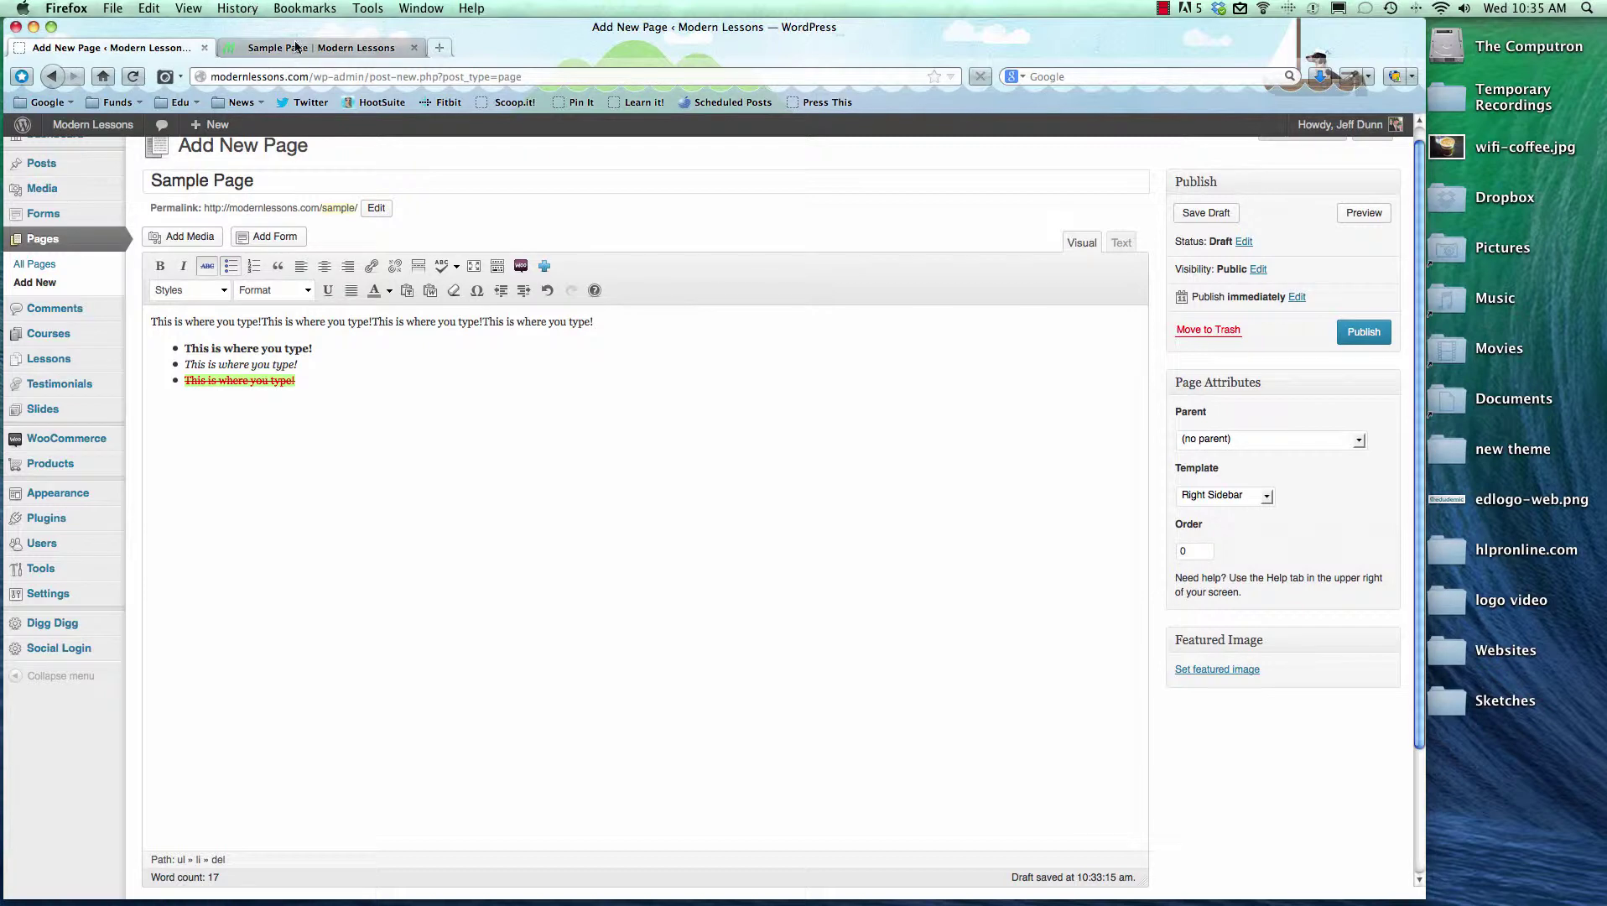
# - Compare the bulleted list's indentation in the editor with that in the page preview
pyautogui.click(172, 348)
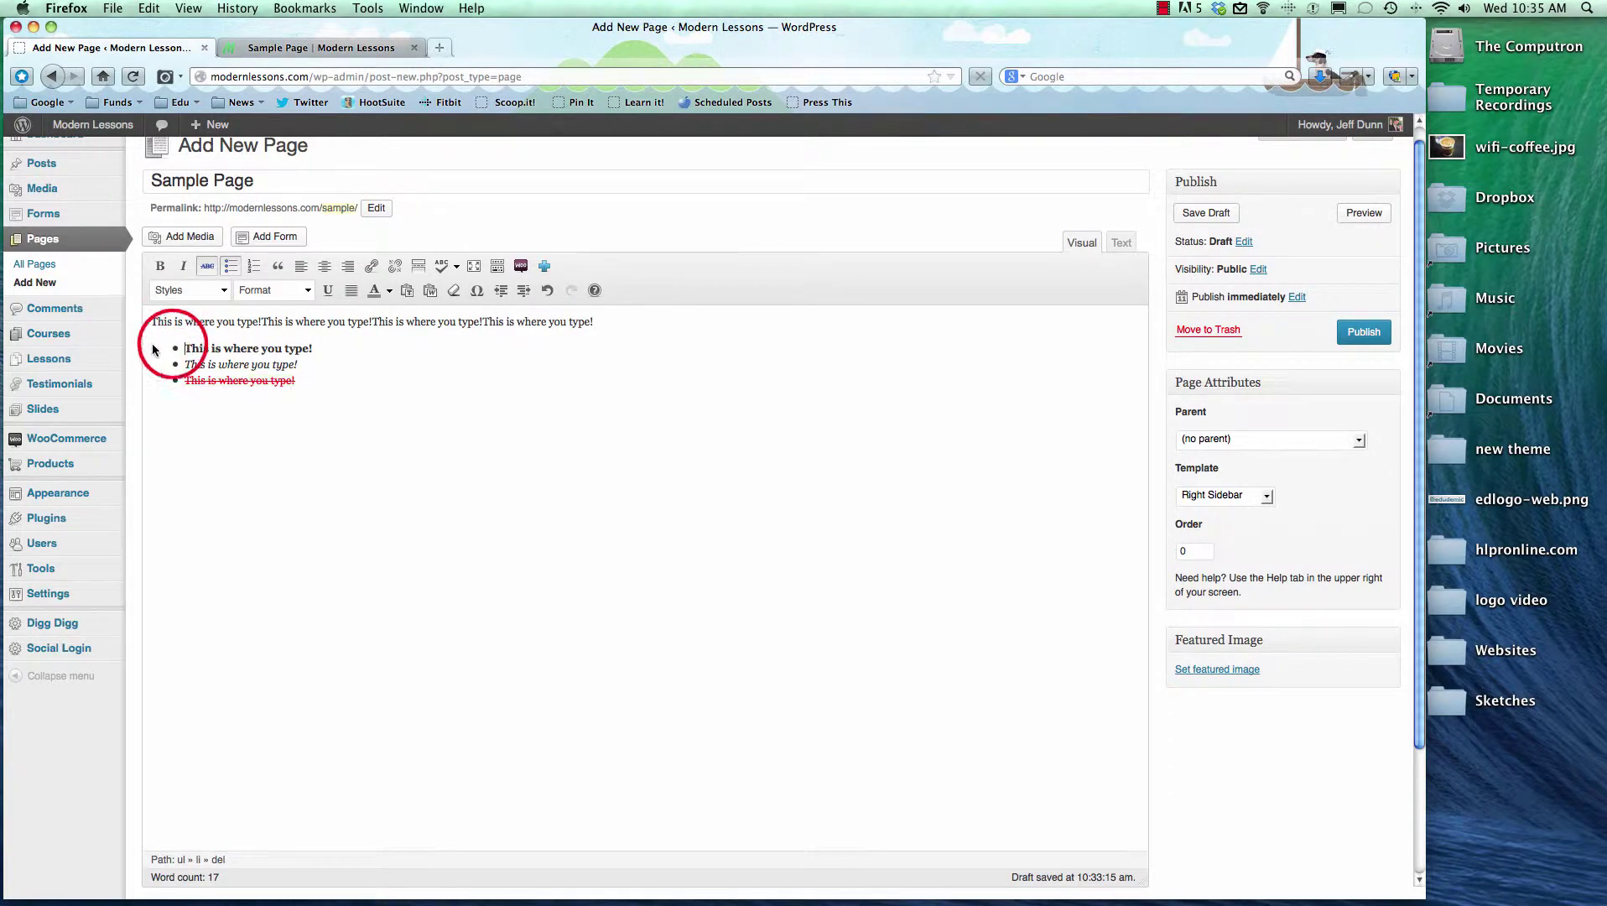
pyautogui.click(326, 48)
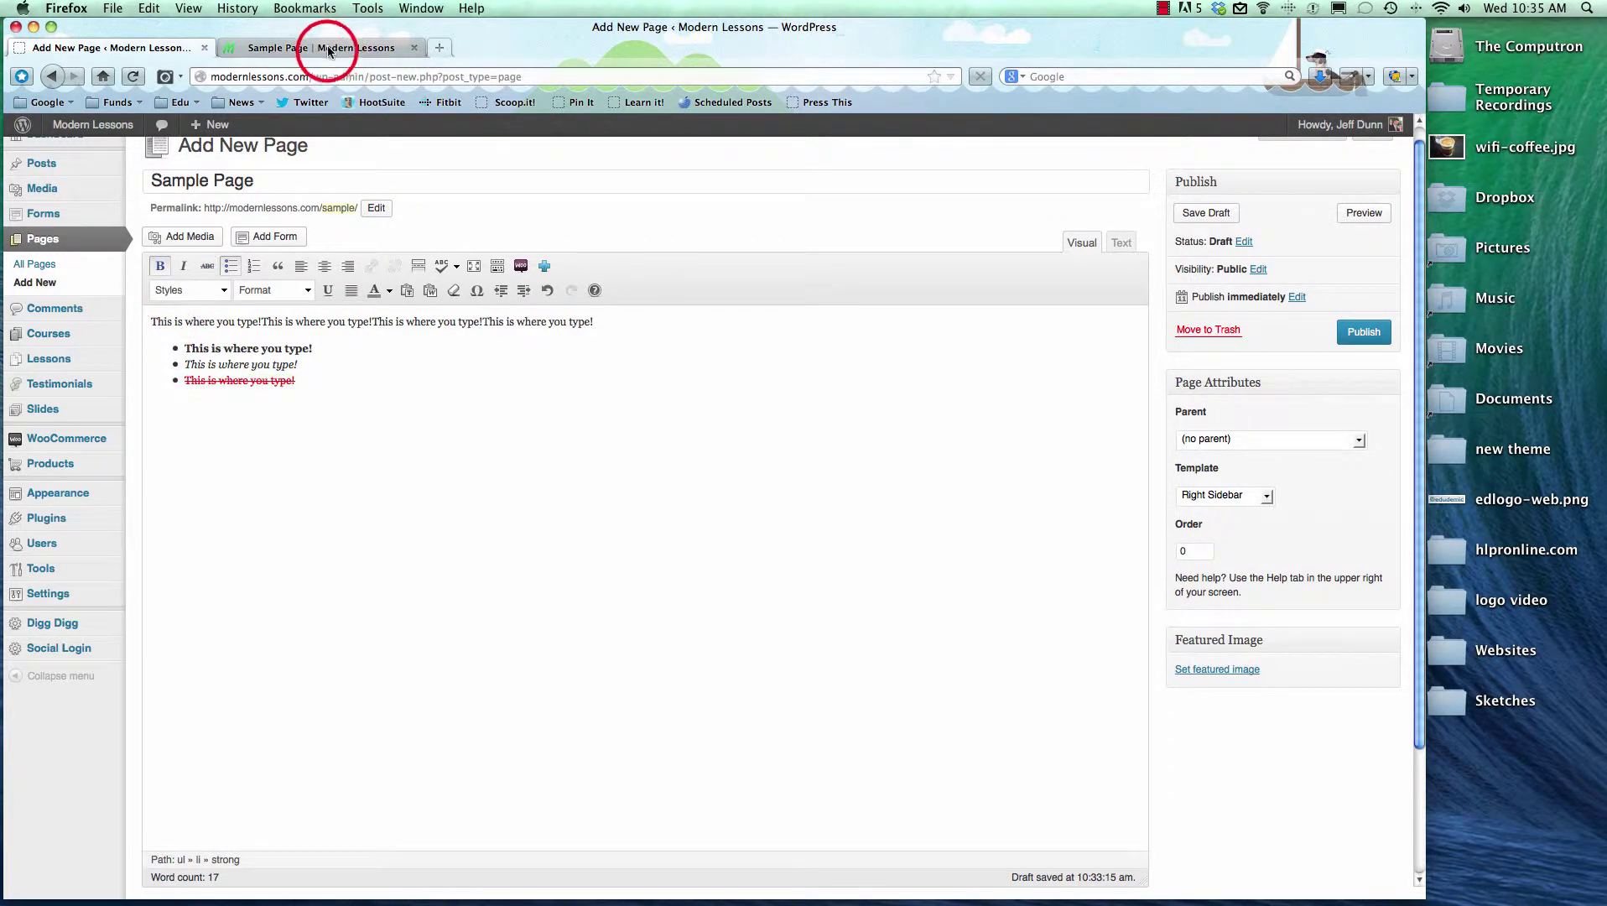
pyautogui.click(231, 378)
pyautogui.click(232, 376)
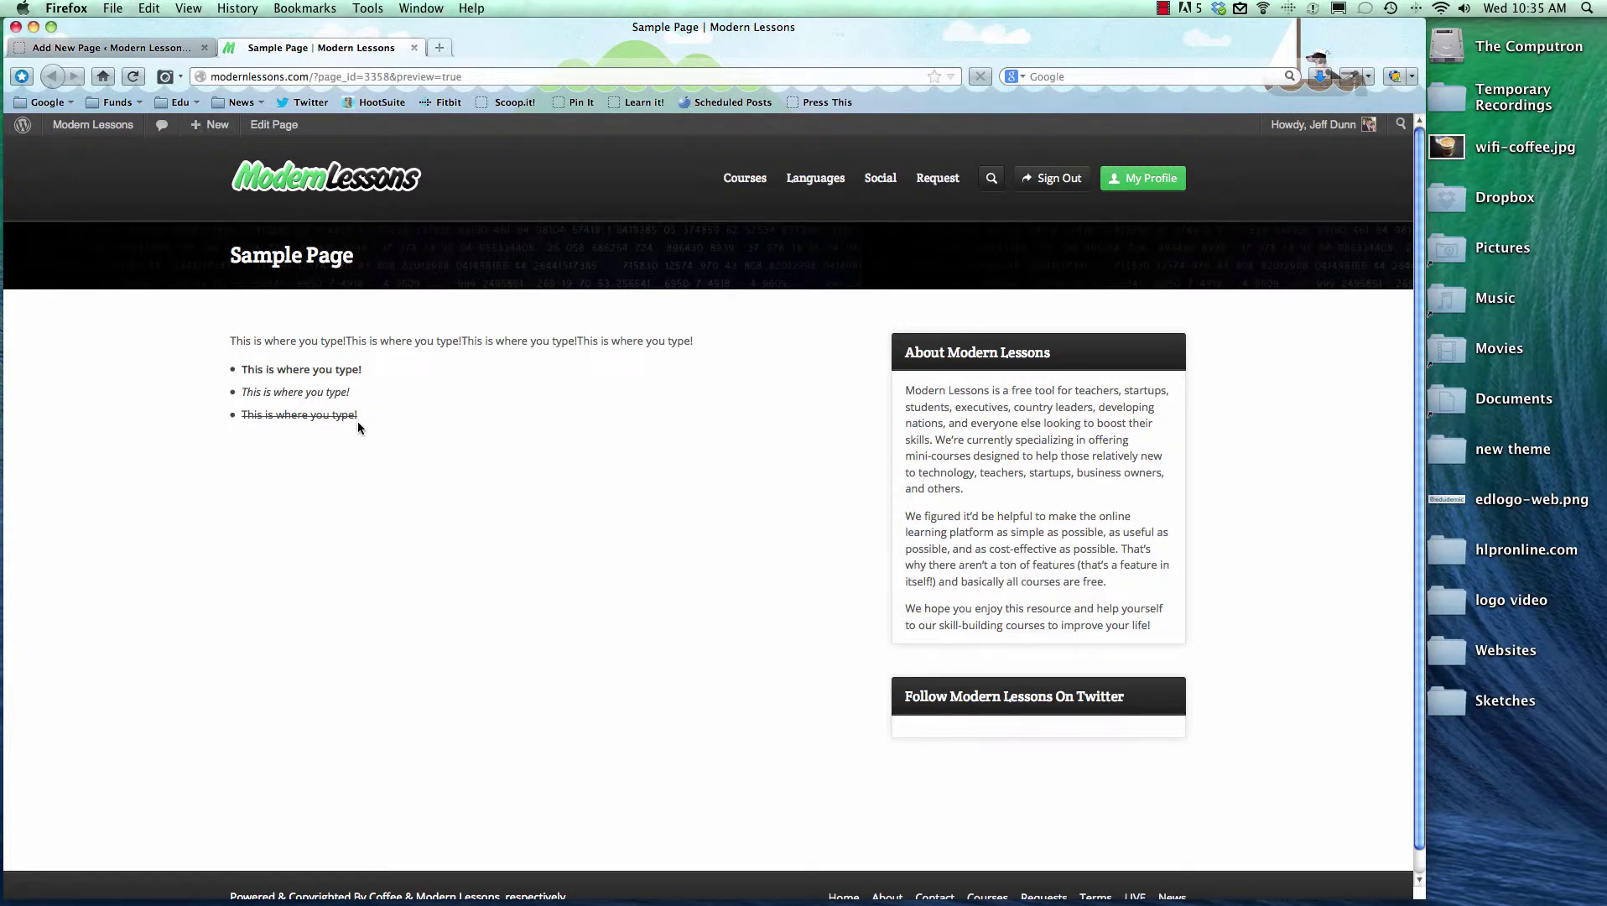
# - Publish Sample Page and open the live page in a new tab to check its address
pyautogui.click(148, 47)
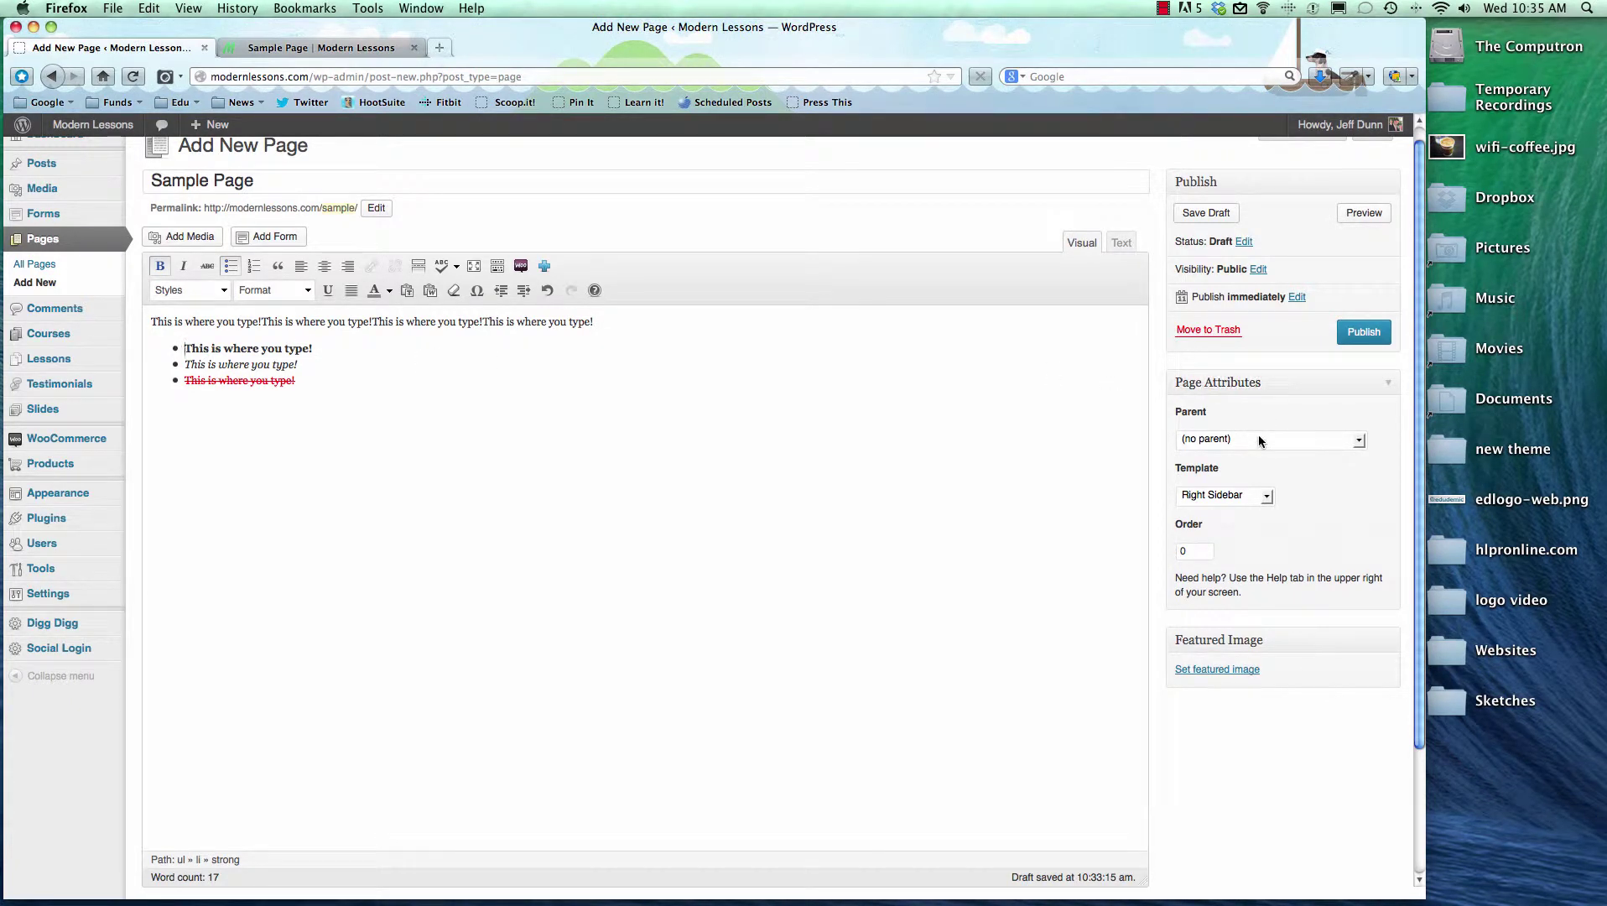
pyautogui.click(1360, 334)
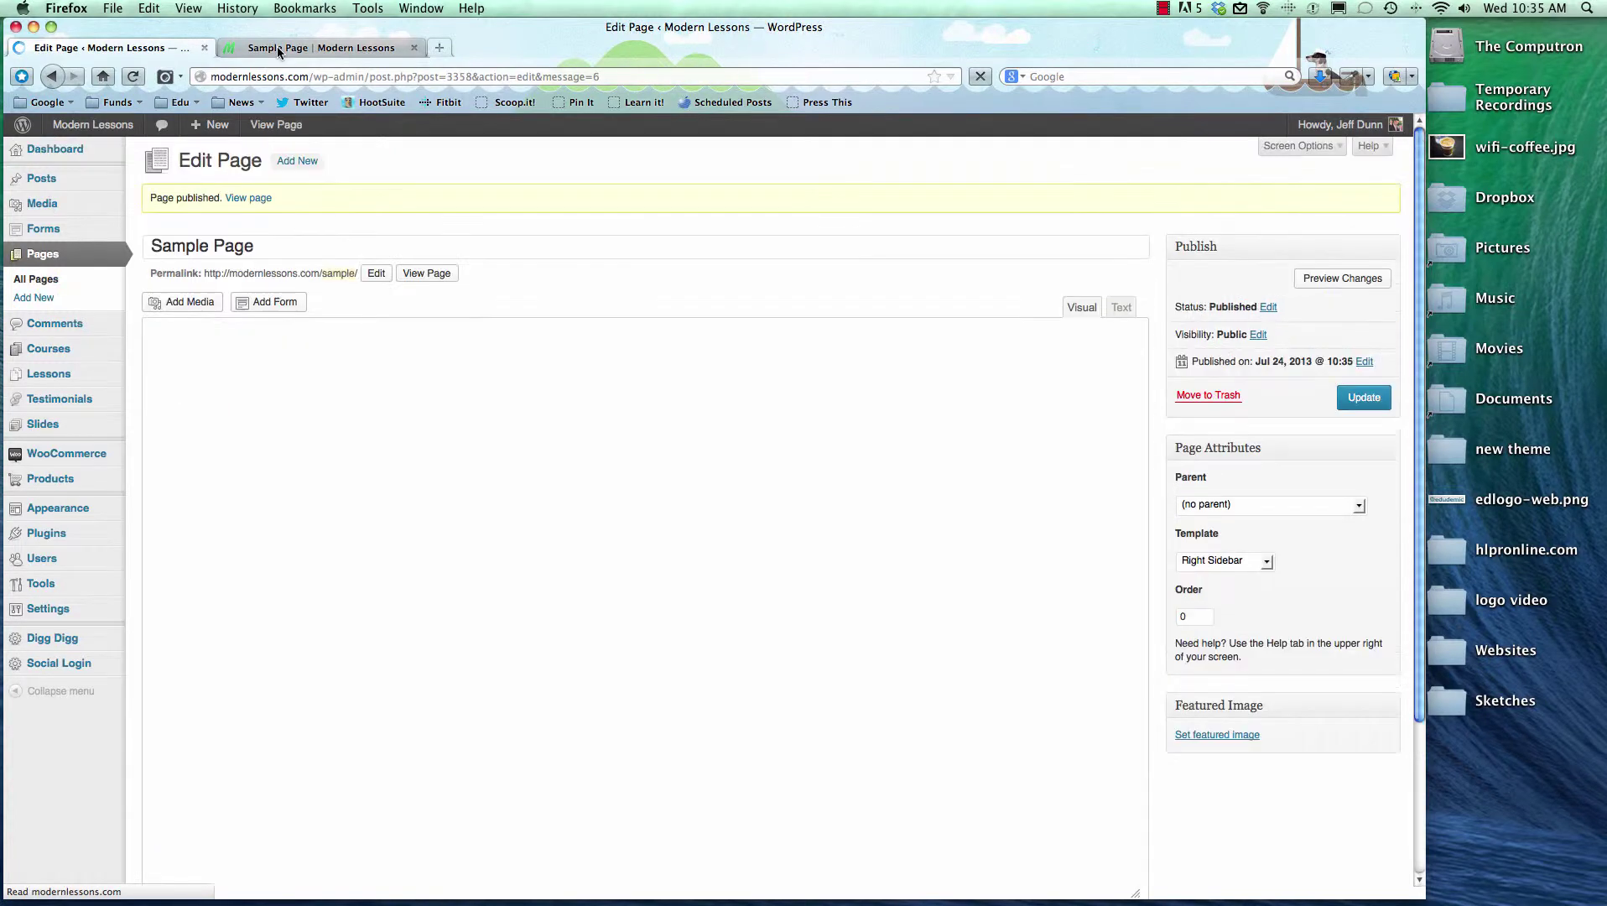
pyautogui.rightClick(261, 205)
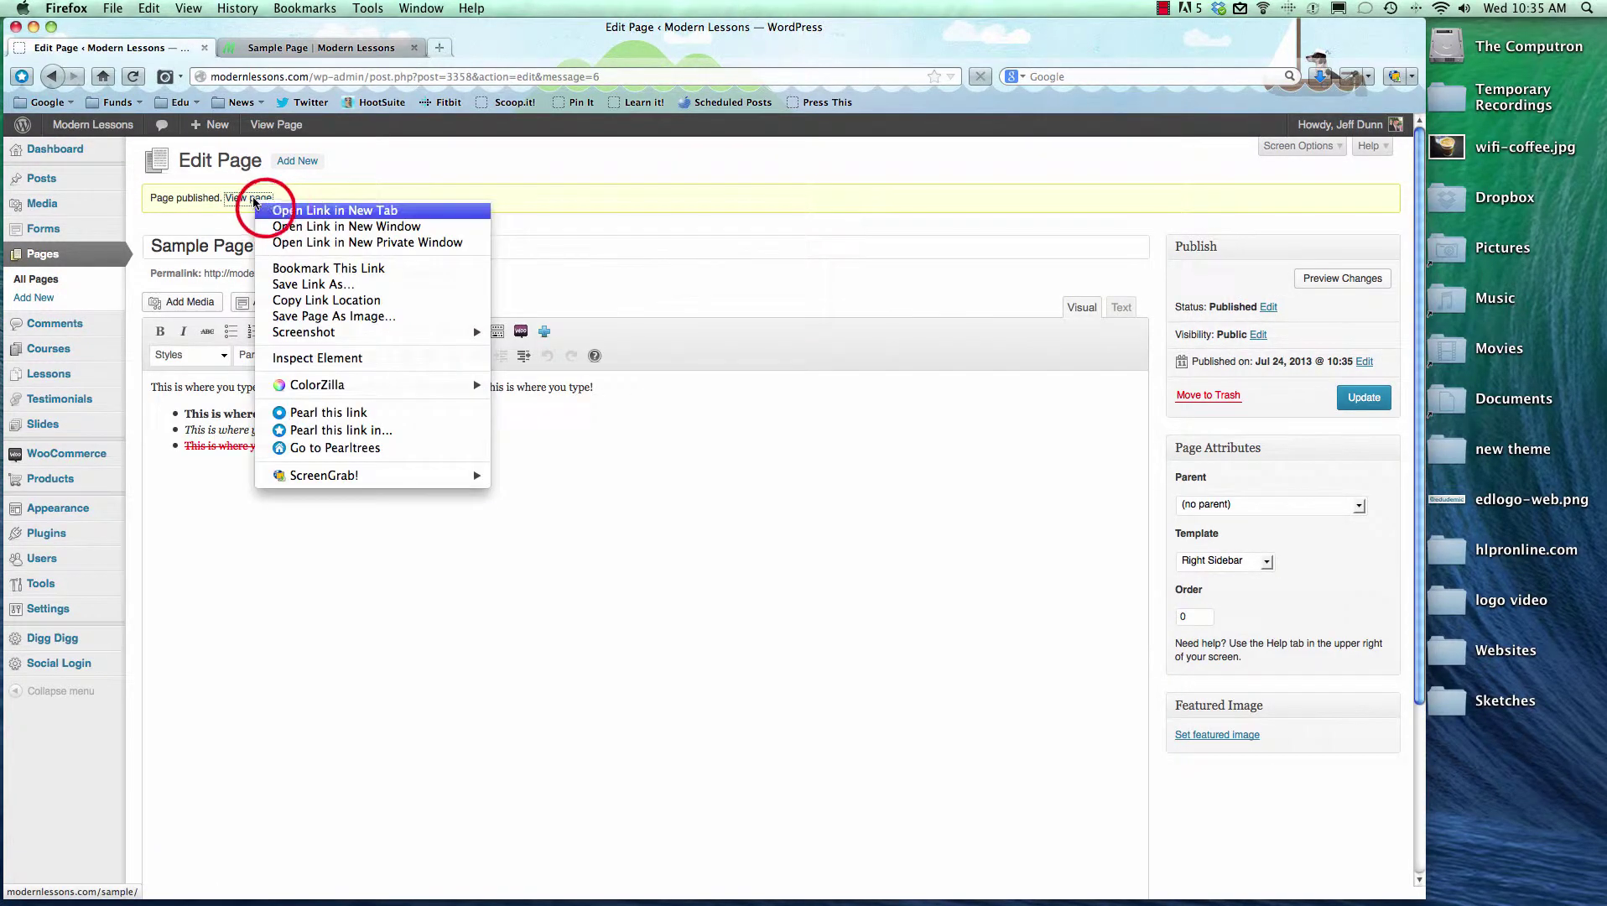
pyautogui.click(266, 212)
pyautogui.click(621, 47)
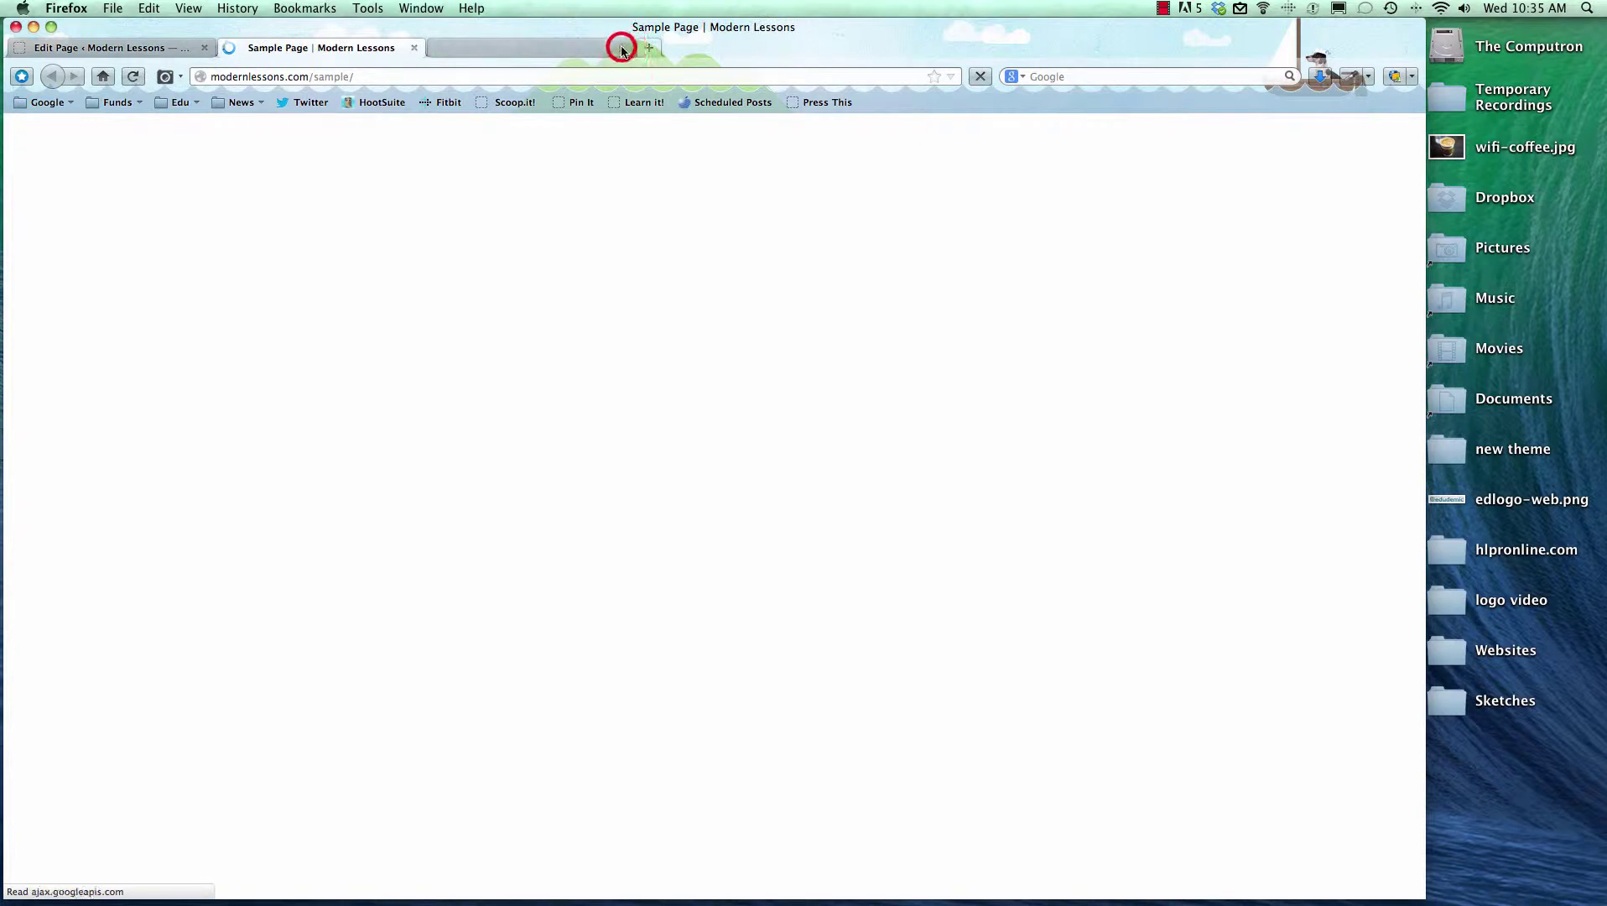
pyautogui.doubleClick(323, 76)
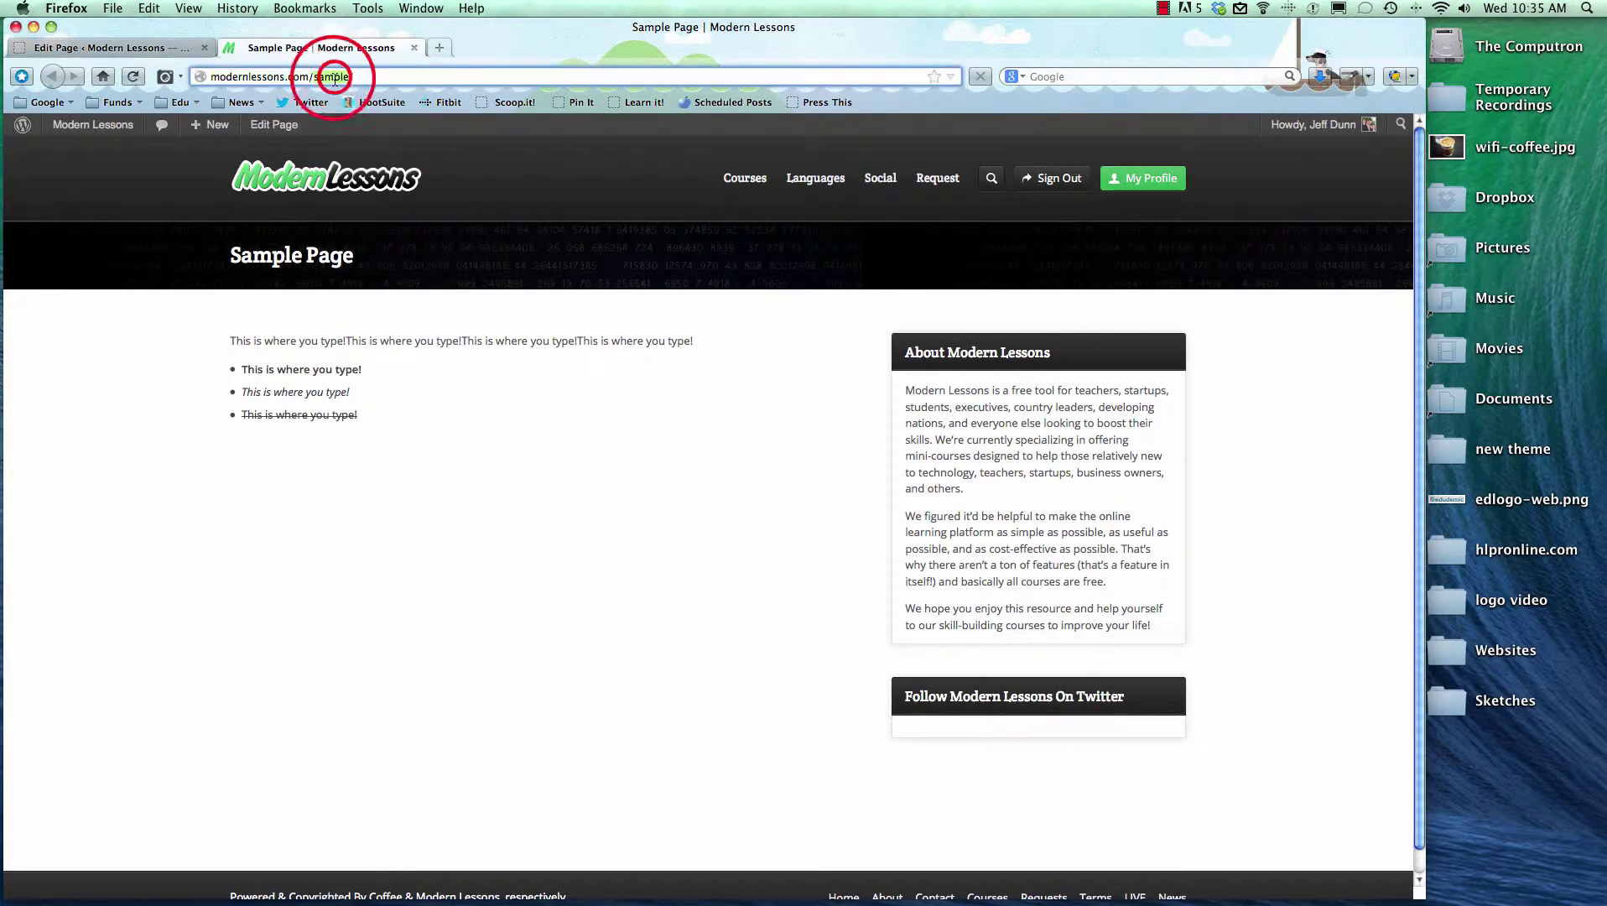
# - Check the permalink slug in the page editor without changing it, and review the live page again
pyautogui.click(118, 48)
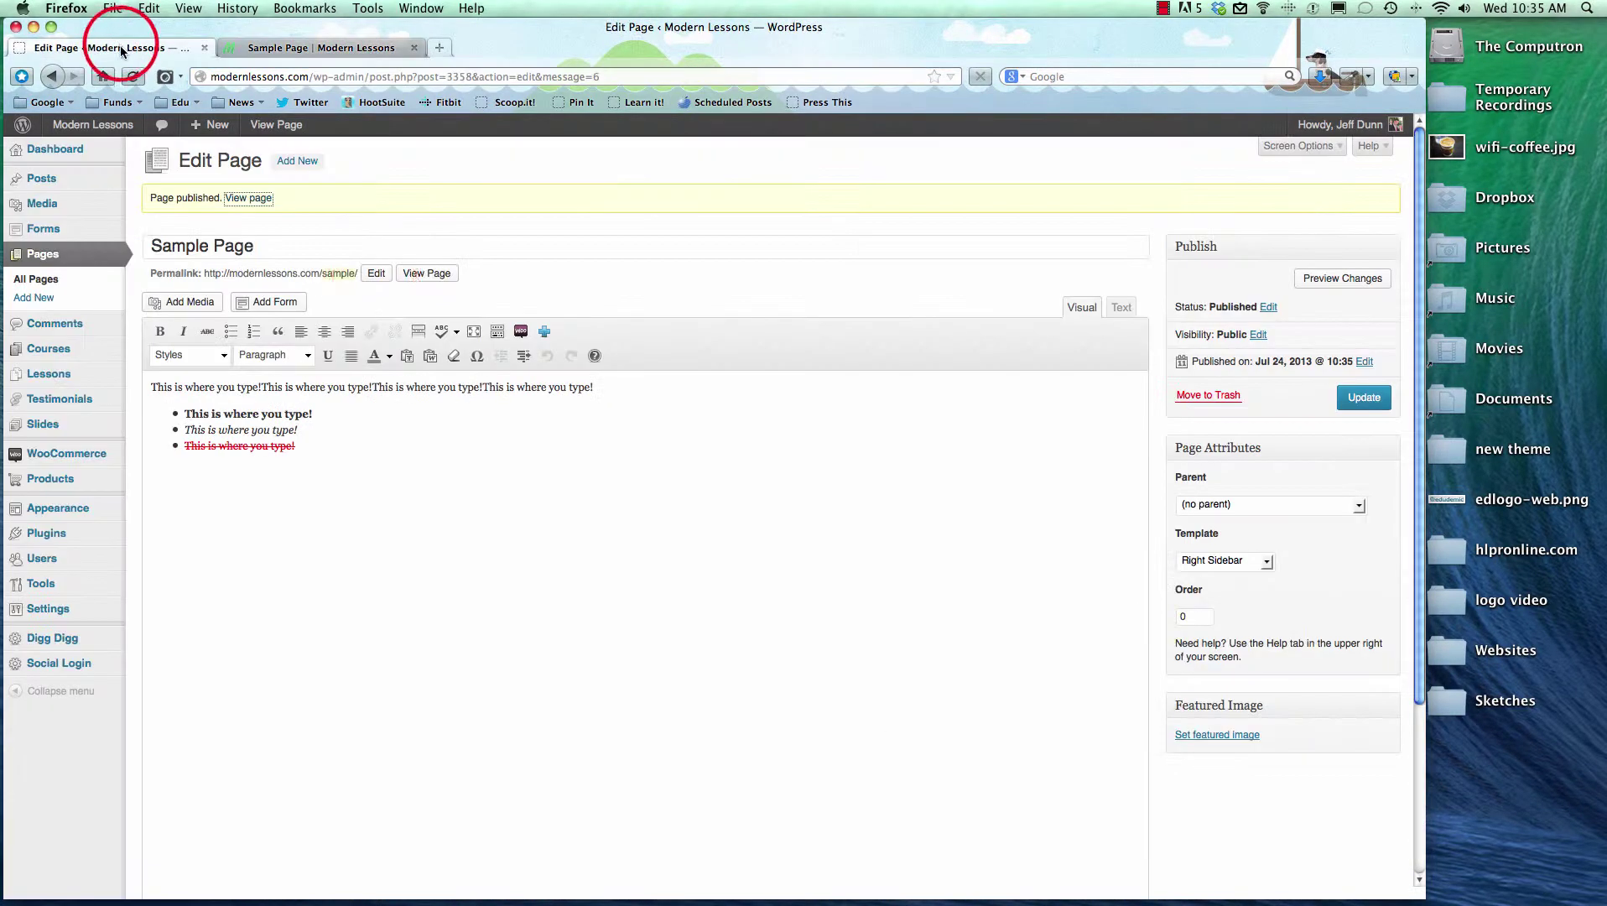
pyautogui.click(375, 274)
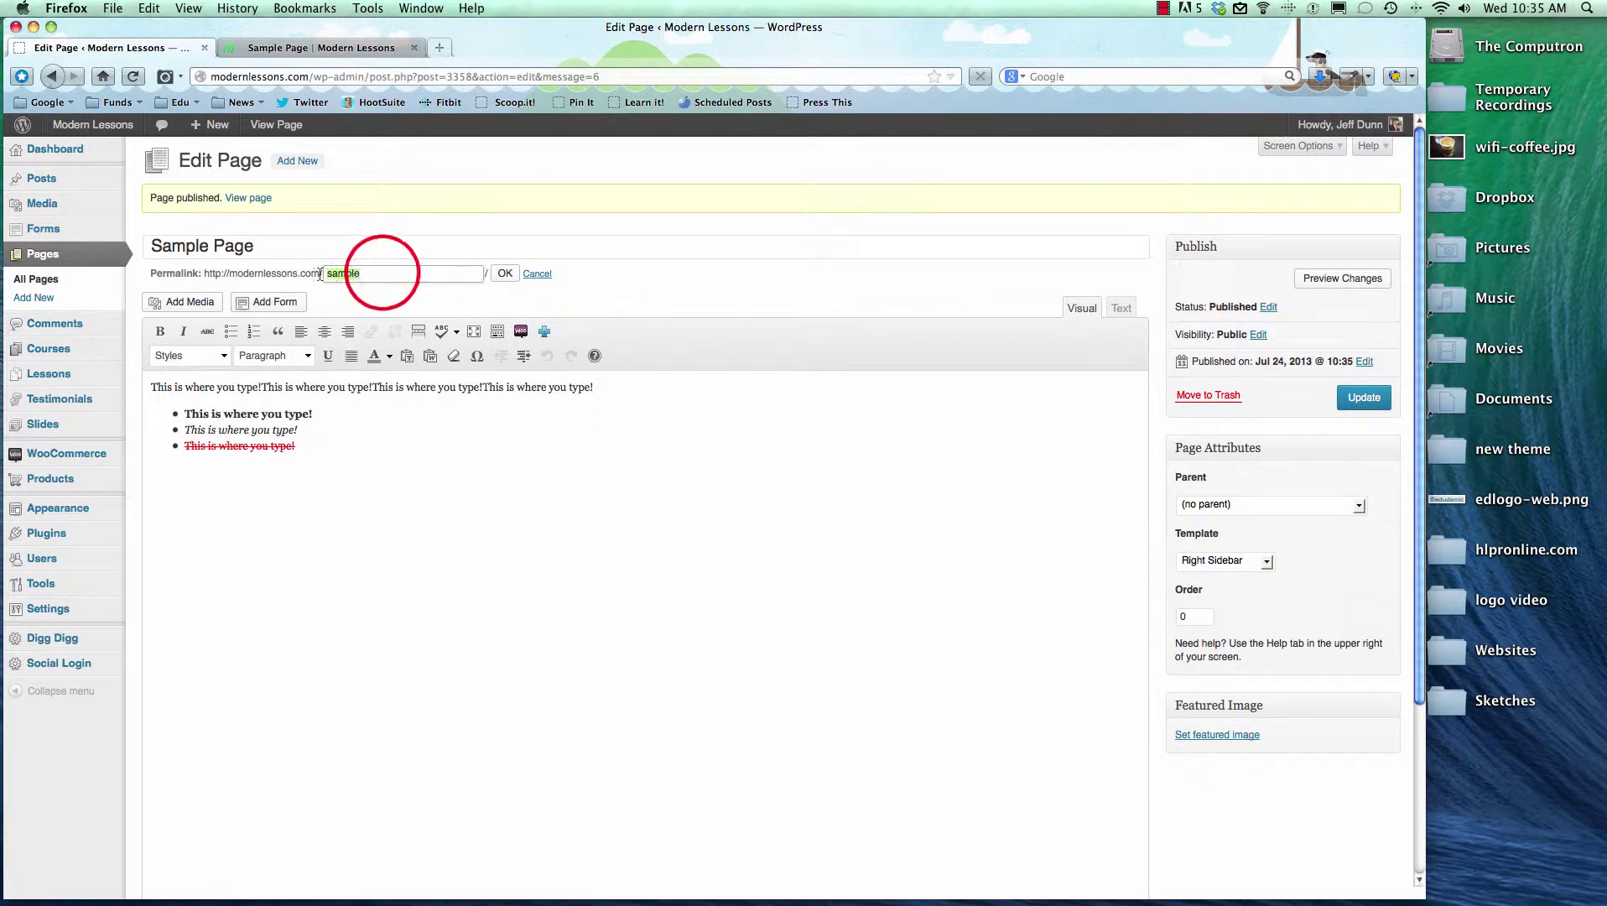
pyautogui.click(505, 274)
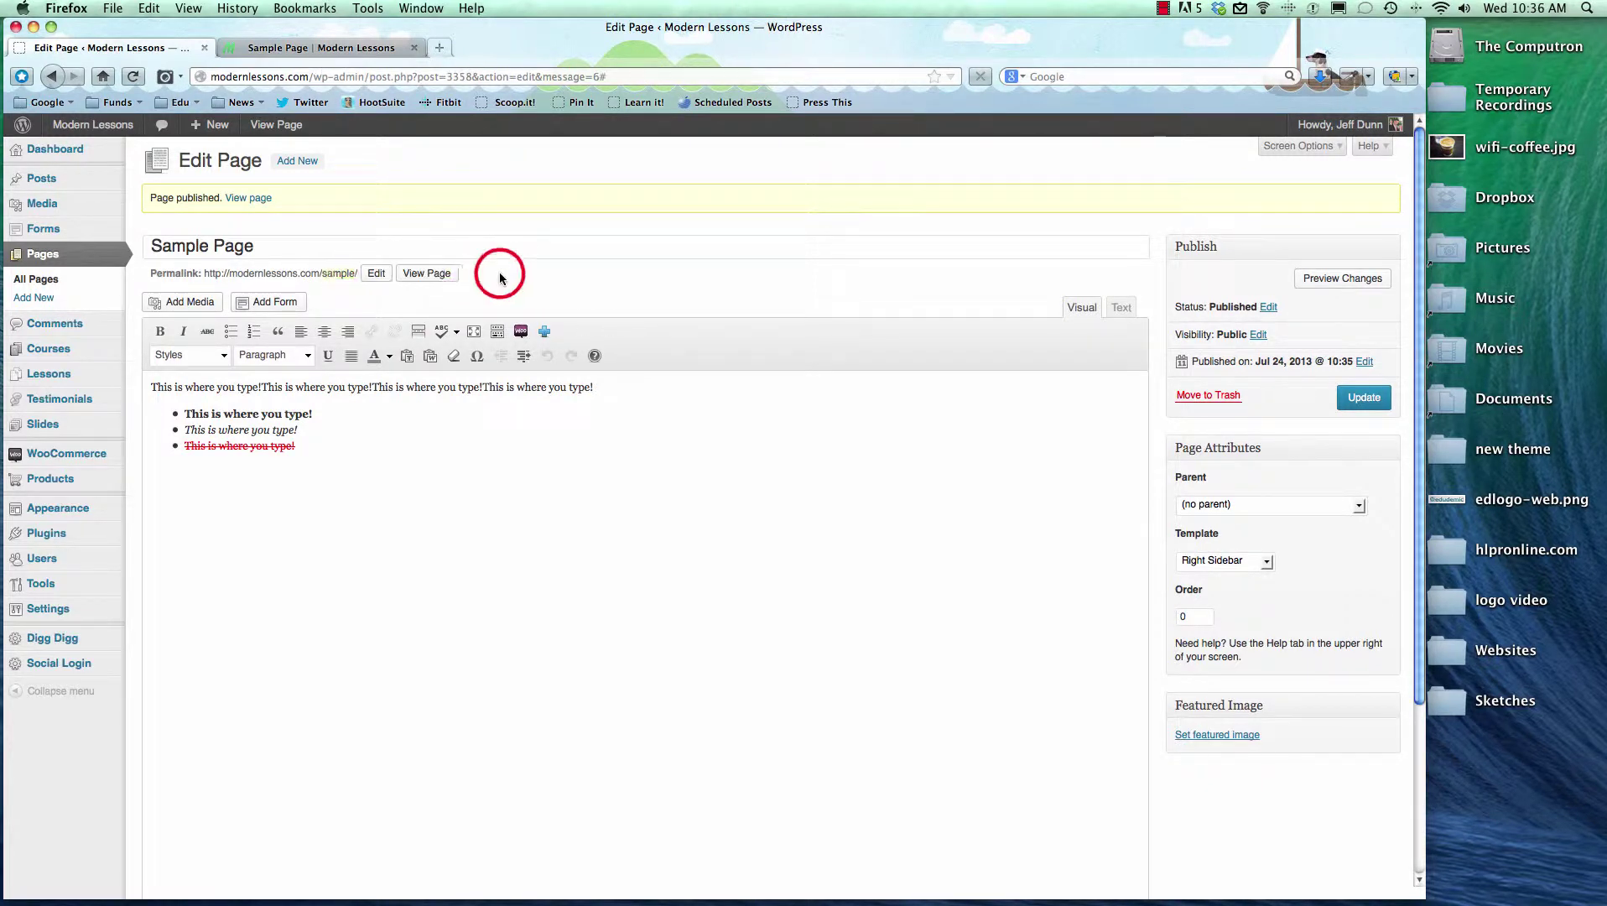
pyautogui.click(324, 50)
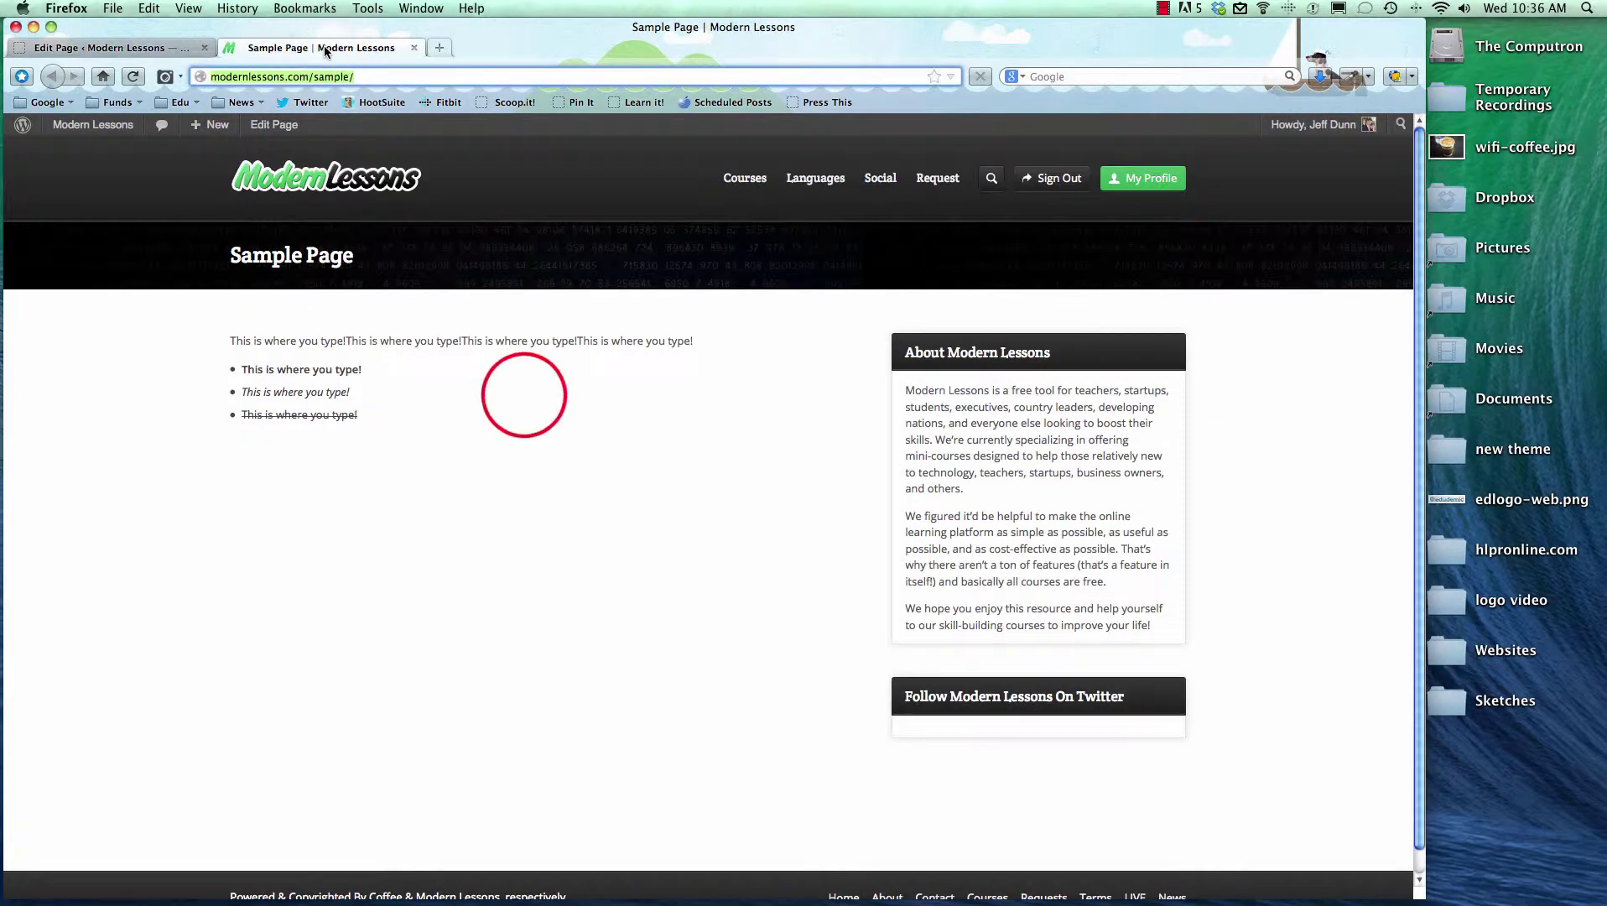
pyautogui.click(524, 399)
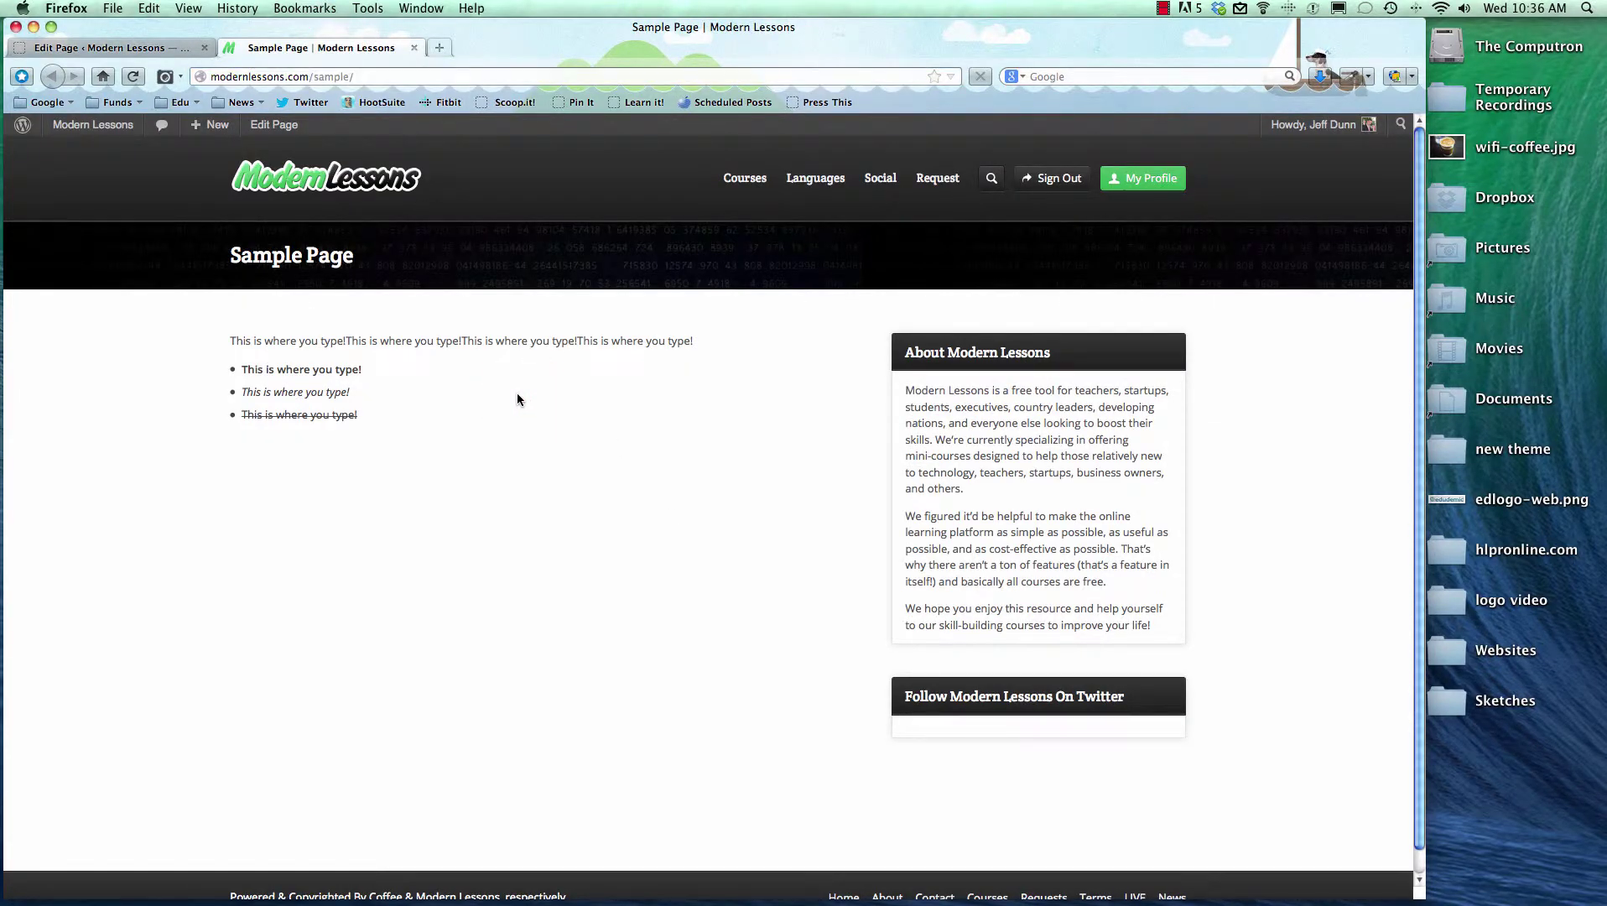
# - Open the site's menu management, compare it with the live navigation, and bring up the Main Menu for editing
pyautogui.click(154, 51)
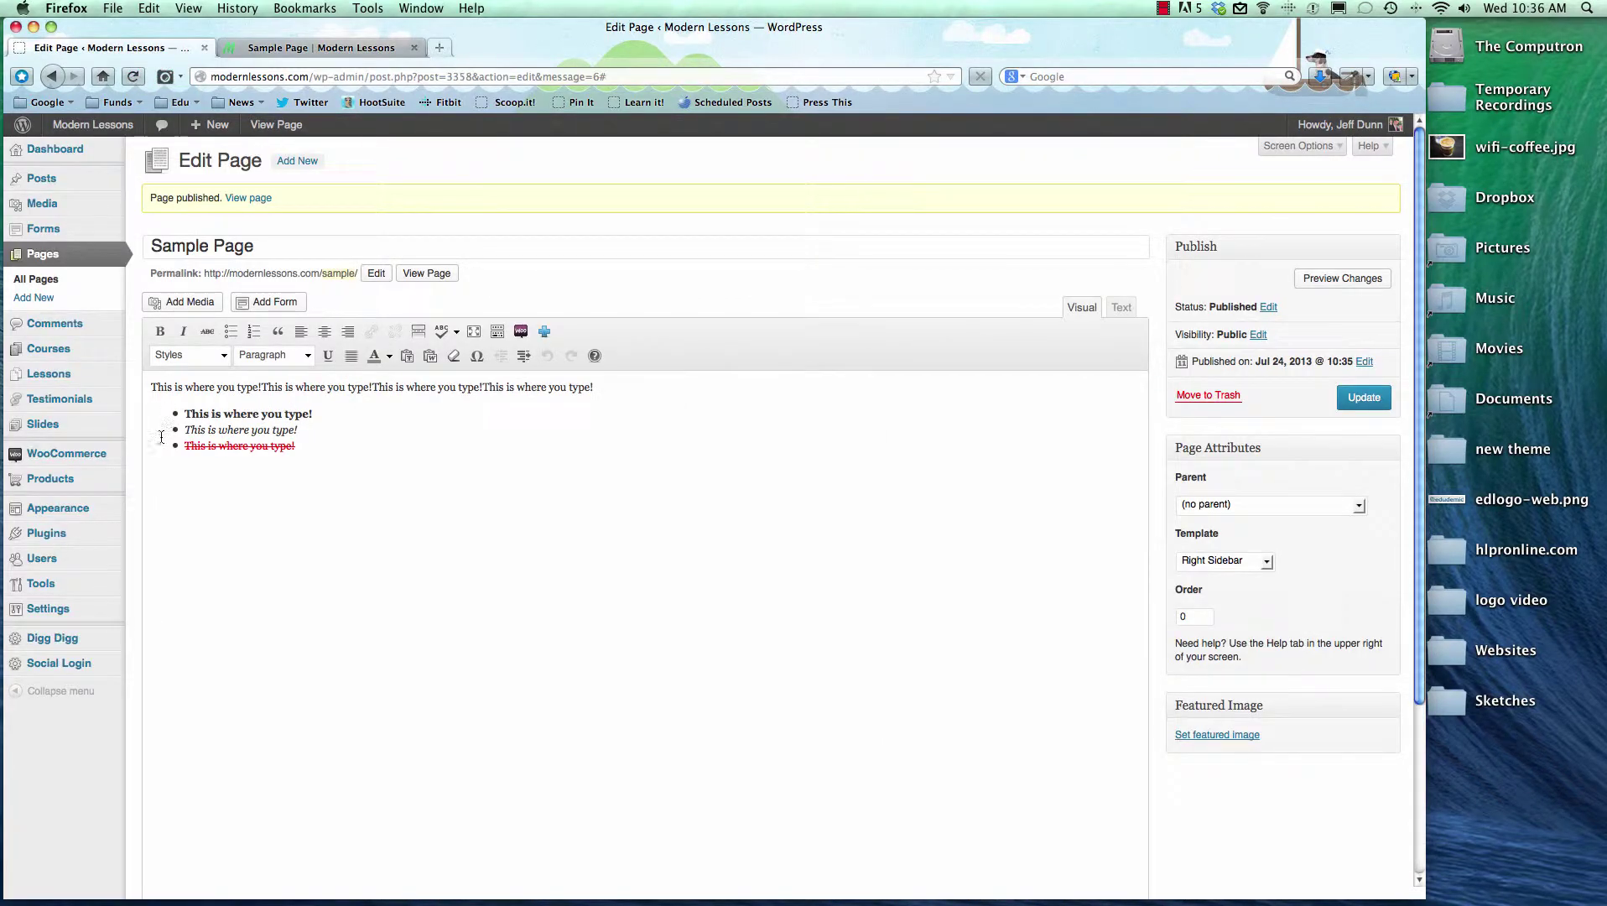
pyautogui.moveTo(59, 509)
pyautogui.click(200, 545)
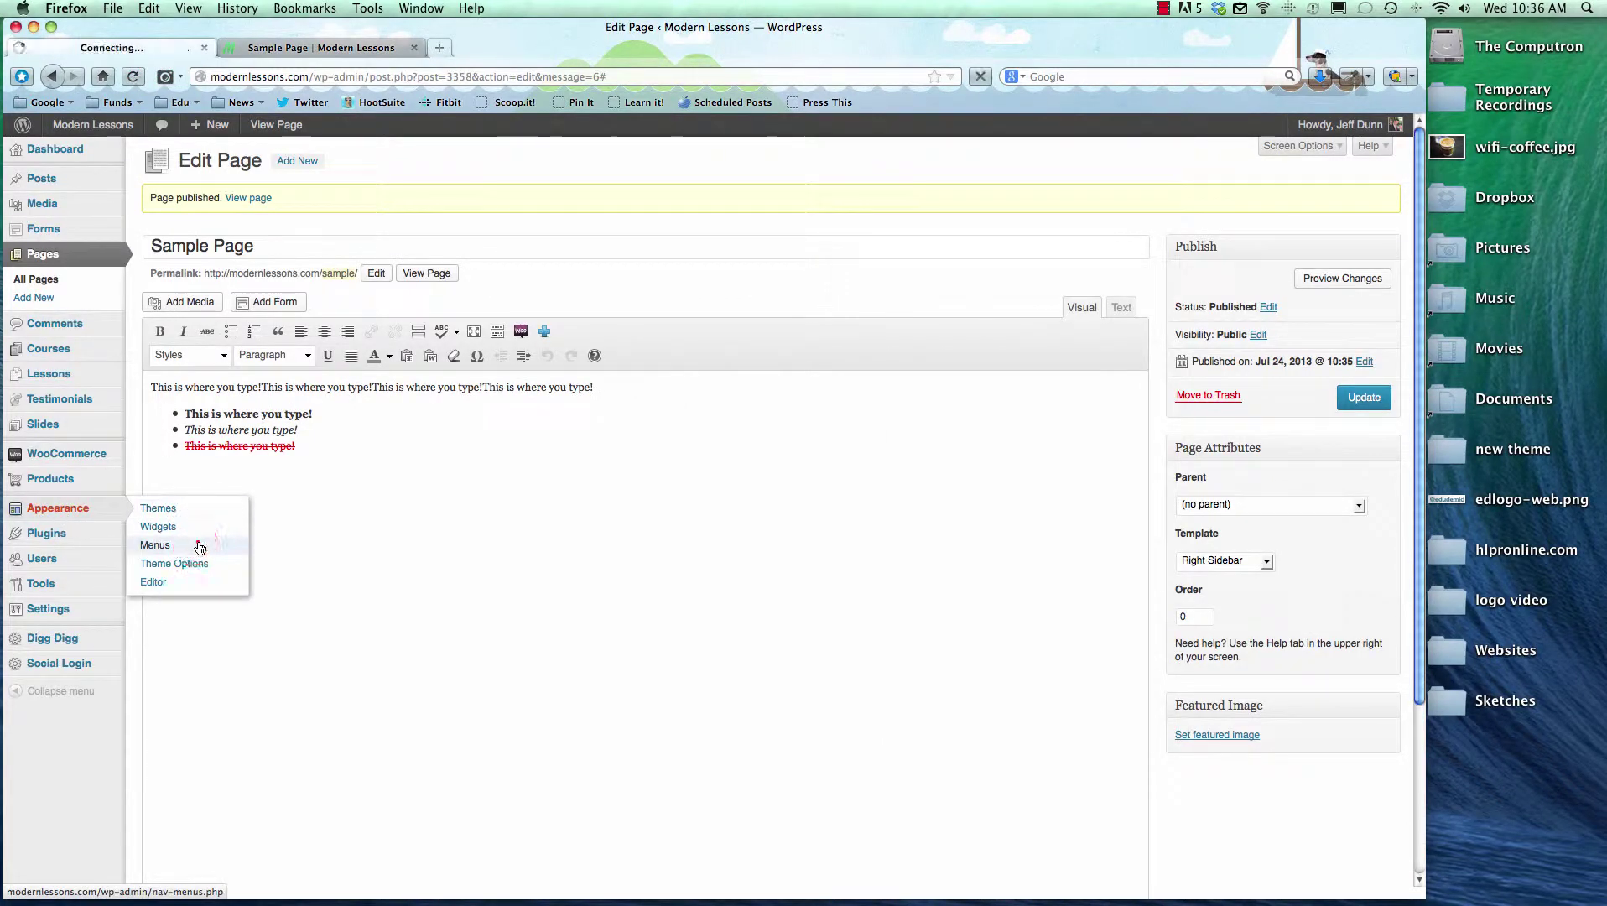
pyautogui.click(325, 49)
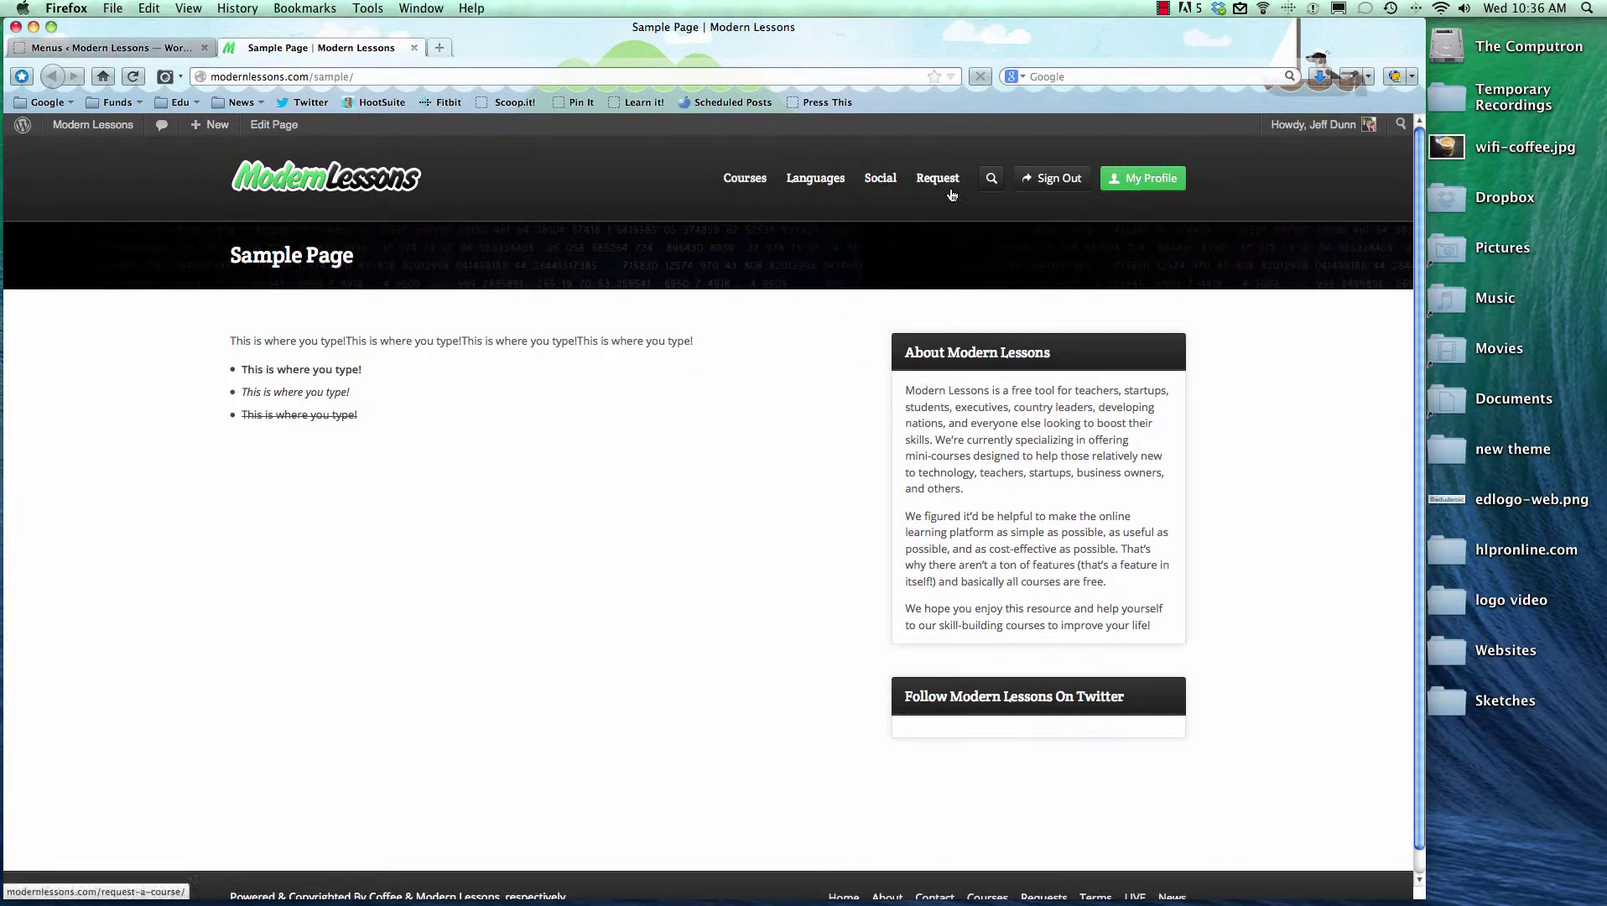
pyautogui.click(128, 48)
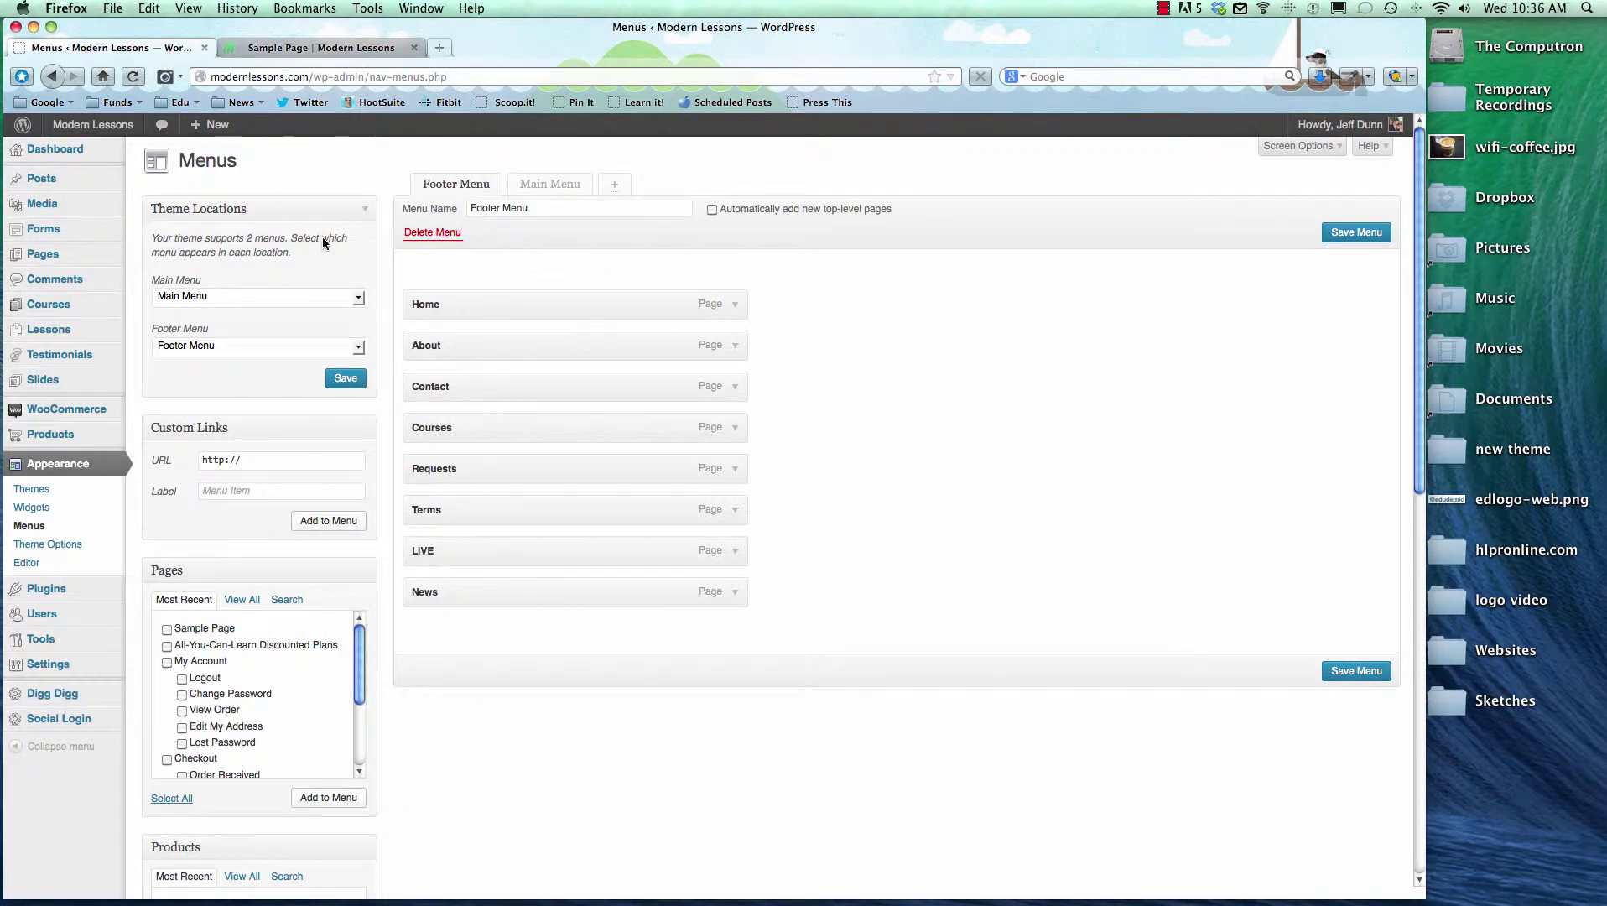
pyautogui.click(557, 186)
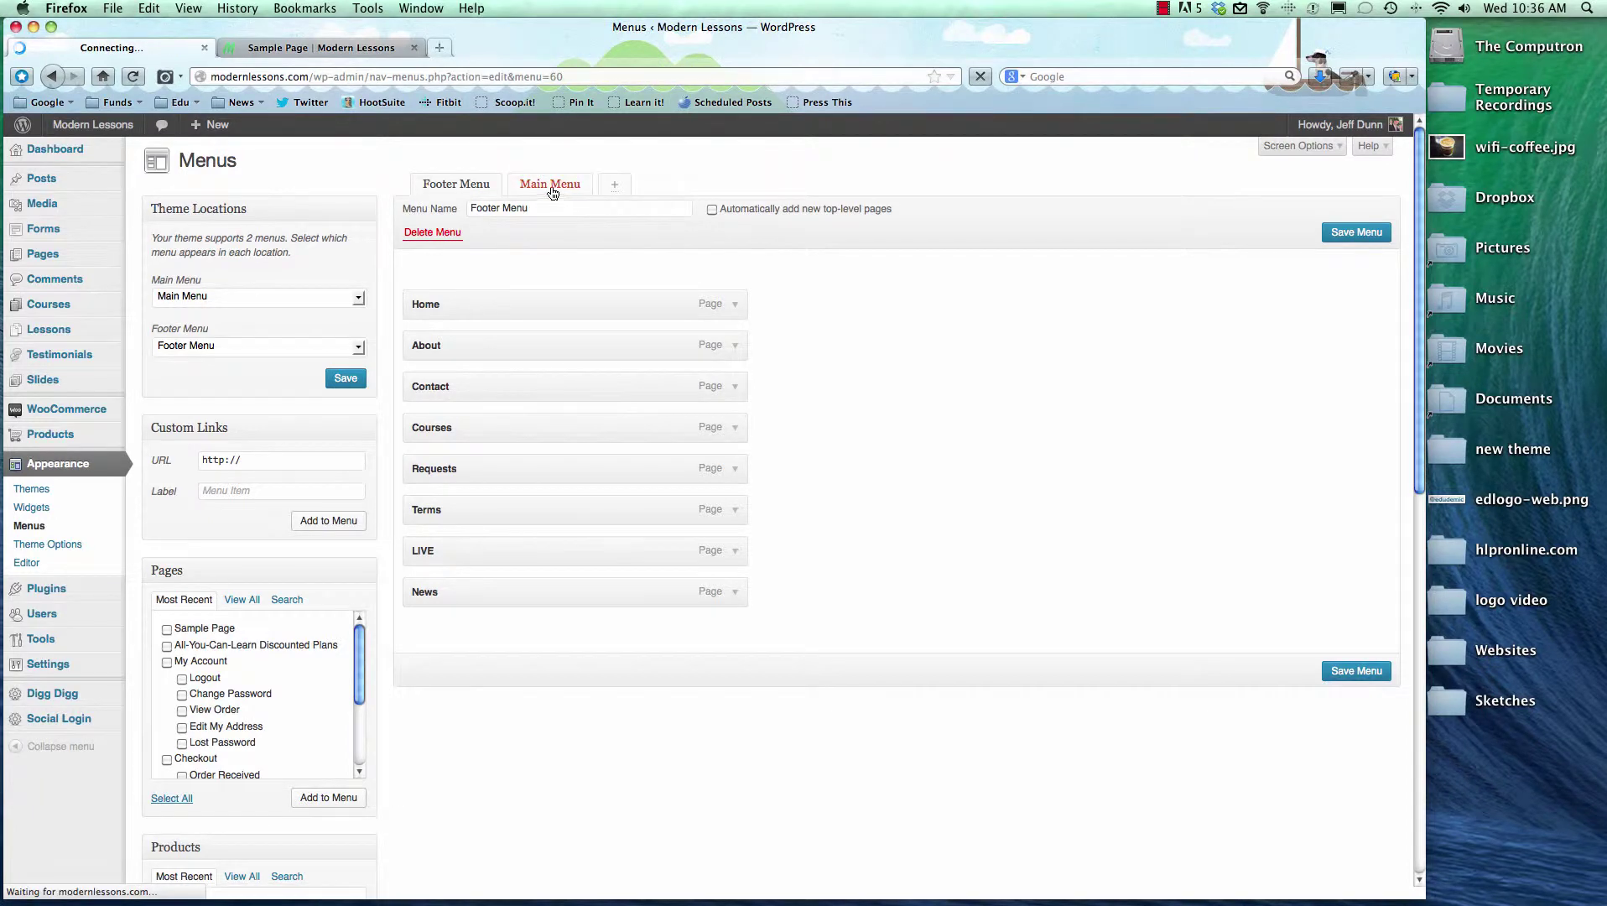
pyautogui.click(179, 299)
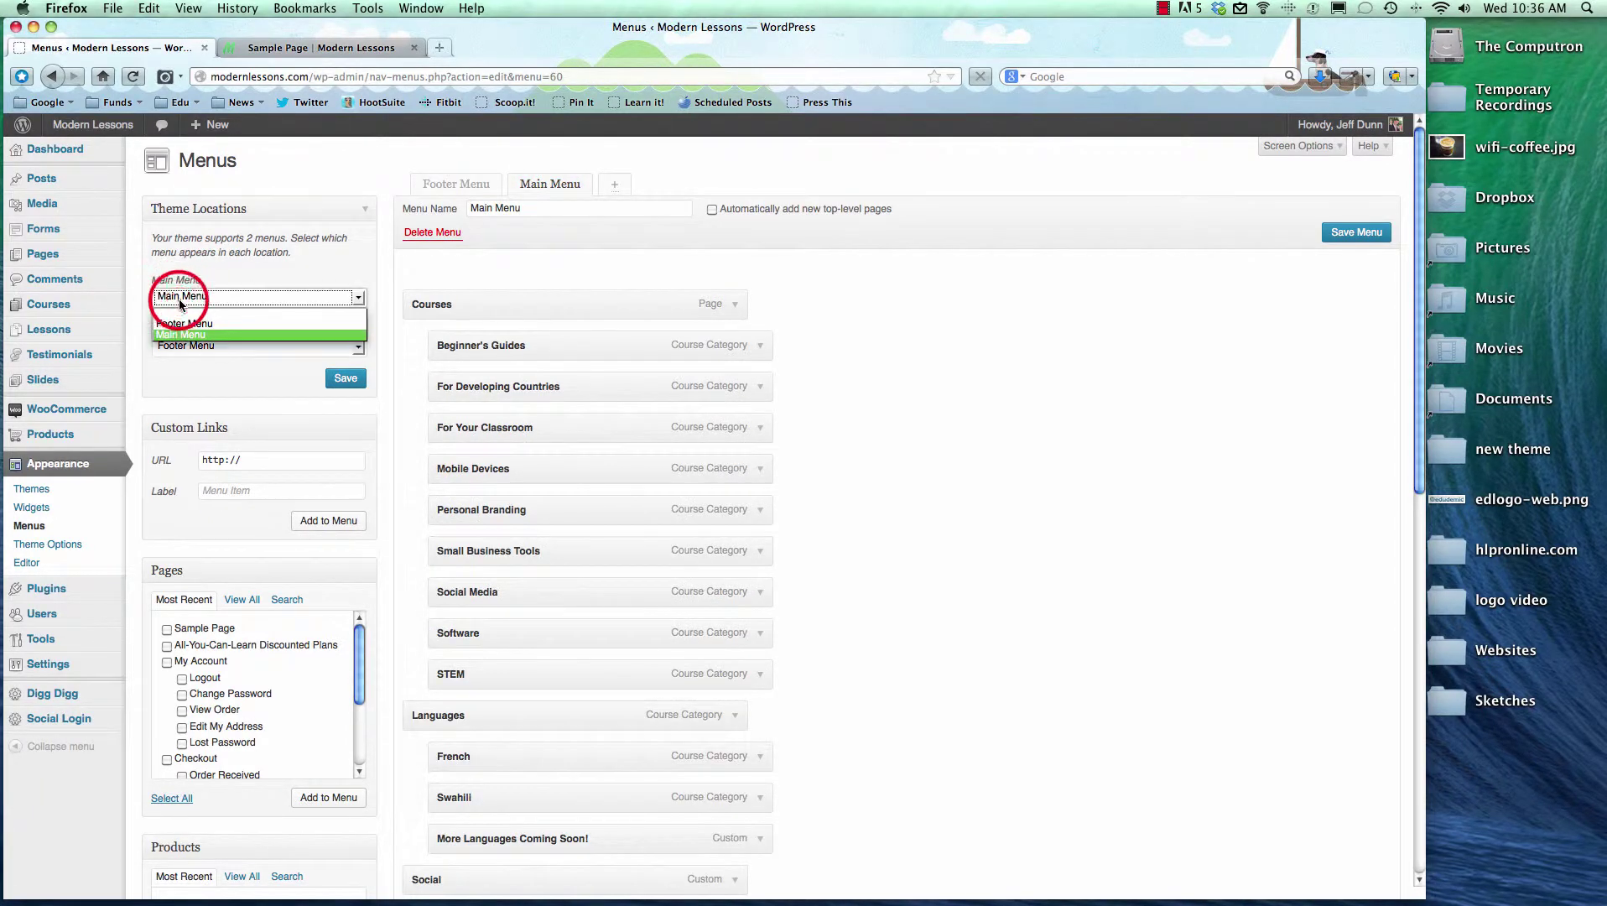
pyautogui.click(179, 304)
# - Add the Sample Page page as an item to the Main Menu
pyautogui.scroll(-10, 812, 533)
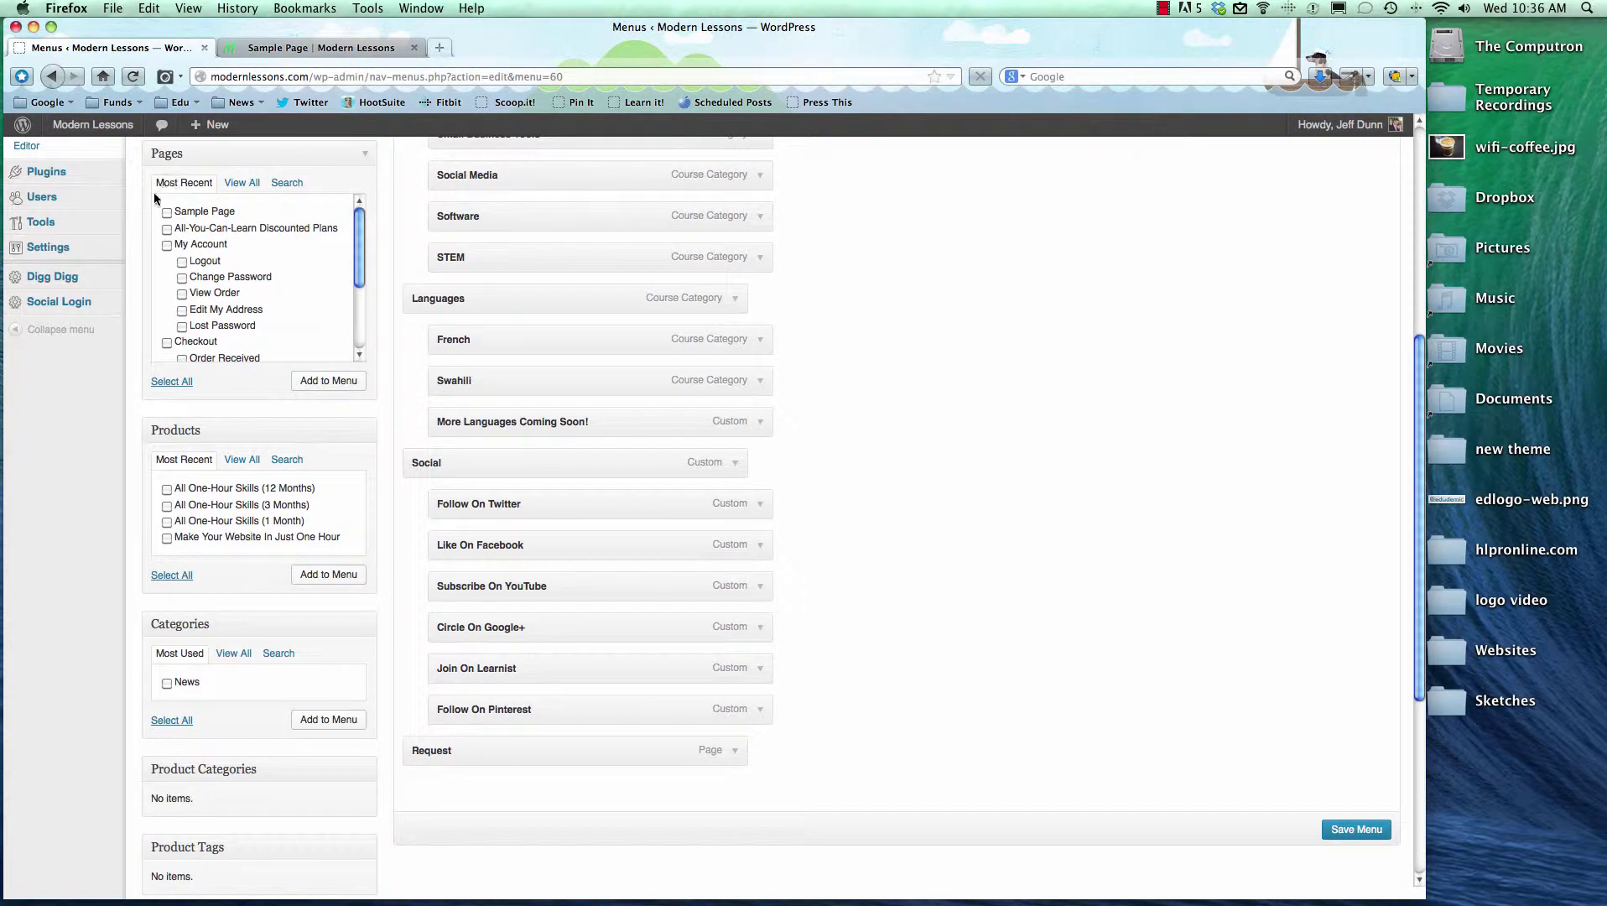
pyautogui.click(168, 211)
pyautogui.click(324, 382)
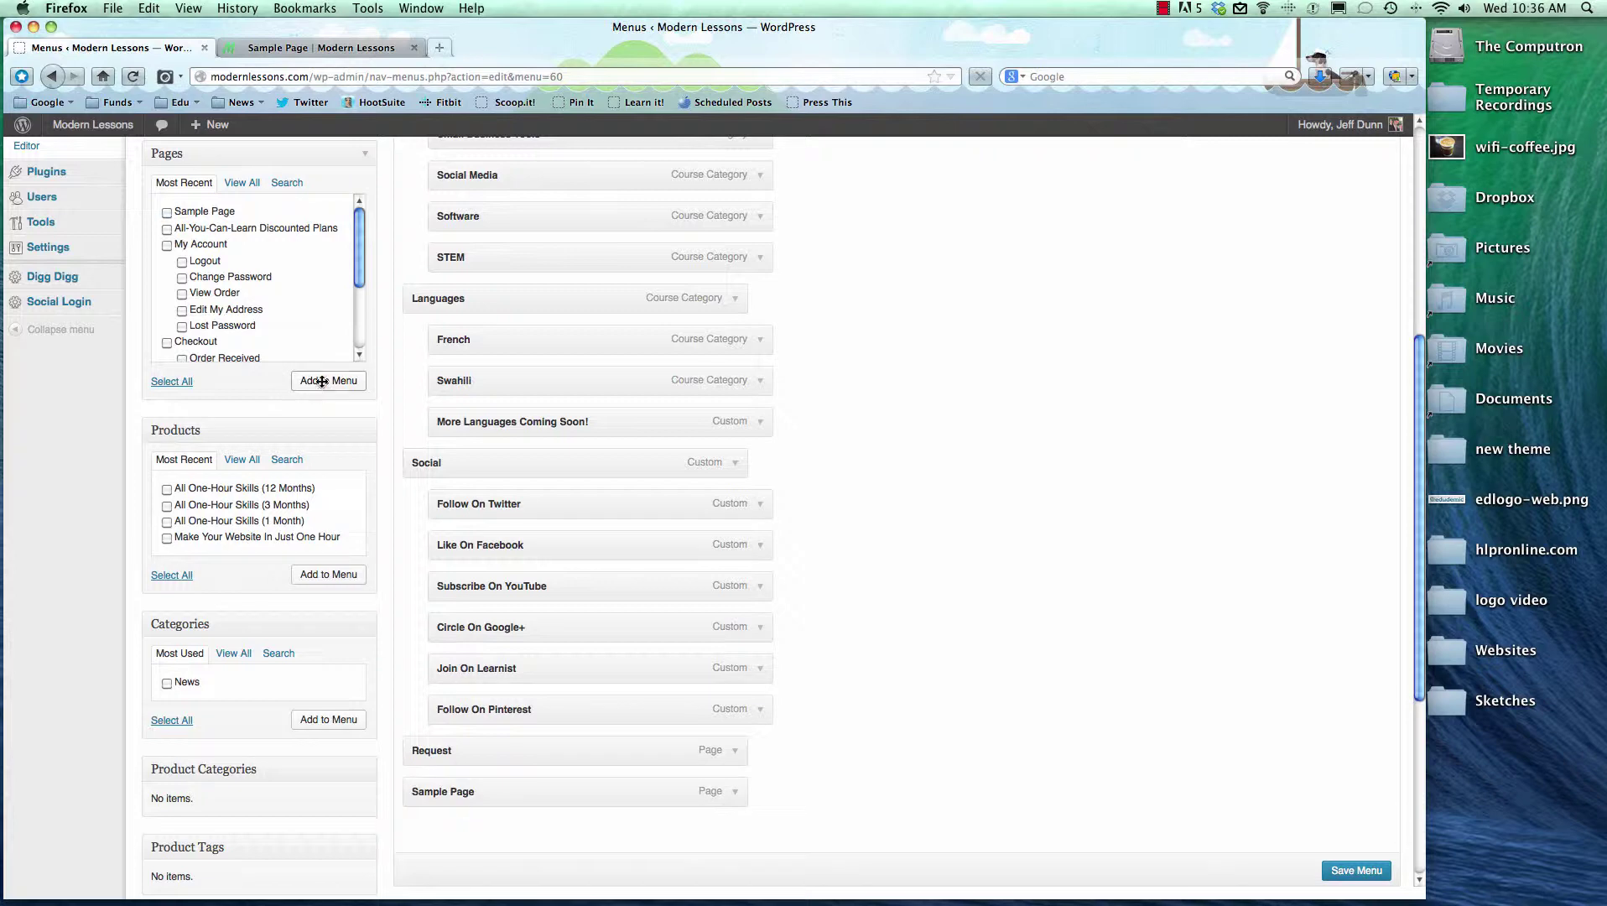
# - Set the Sample Page menu item's navigation label to "Sample", make it open in a new window/tab, and save the menu
pyautogui.click(734, 791)
pyautogui.scroll(-5, 960, 671)
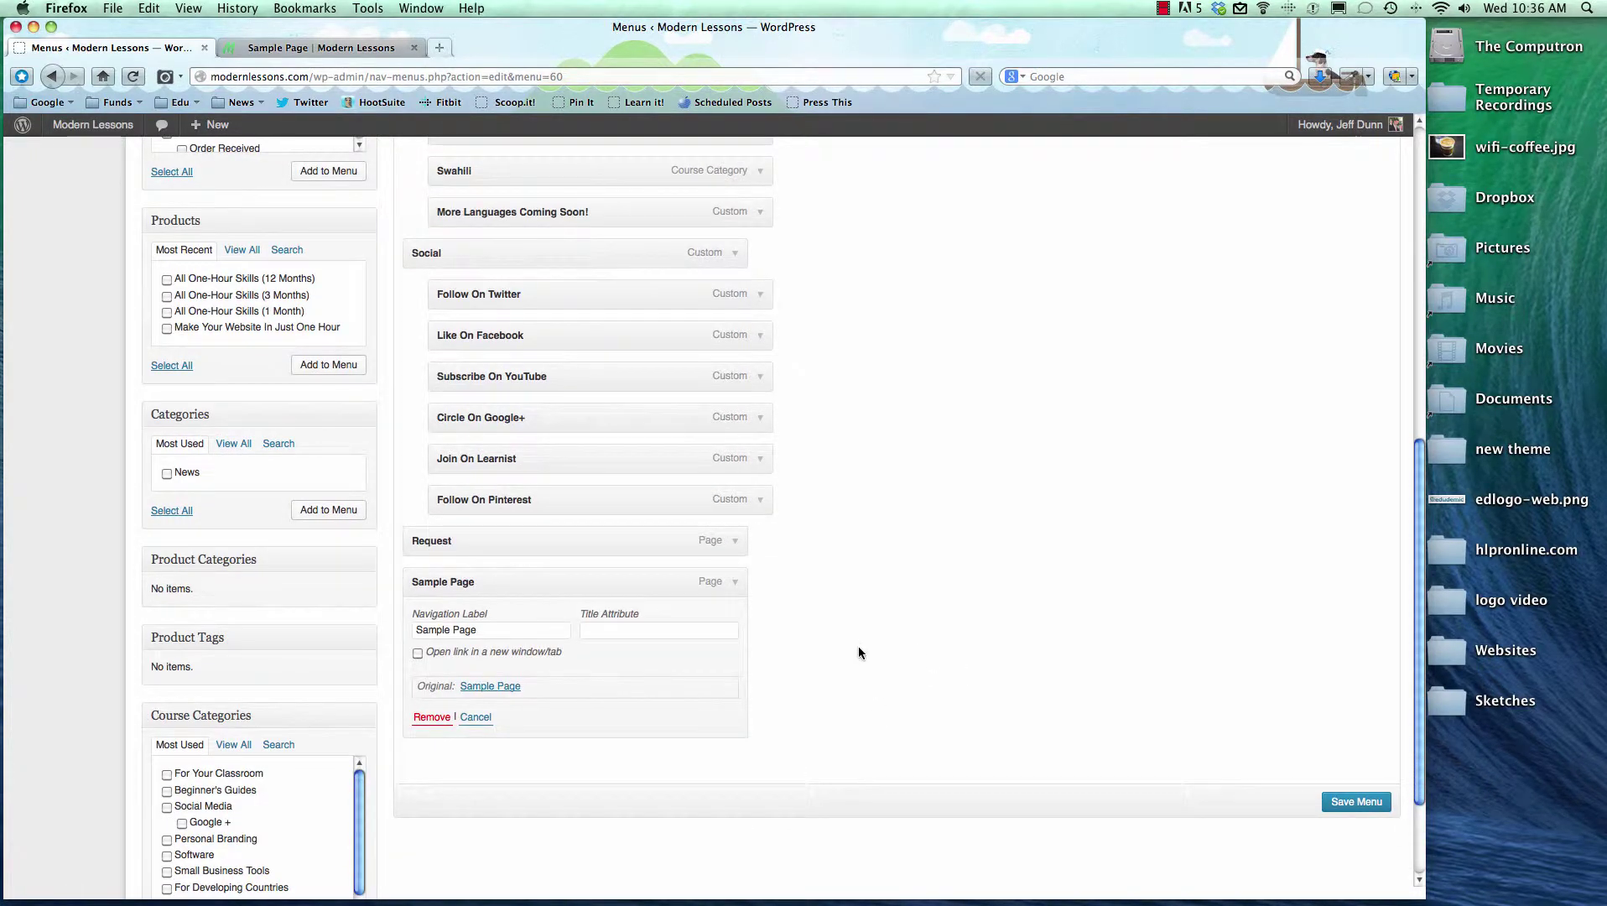
pyautogui.click(324, 47)
pyautogui.click(113, 48)
pyautogui.doubleClick(463, 631)
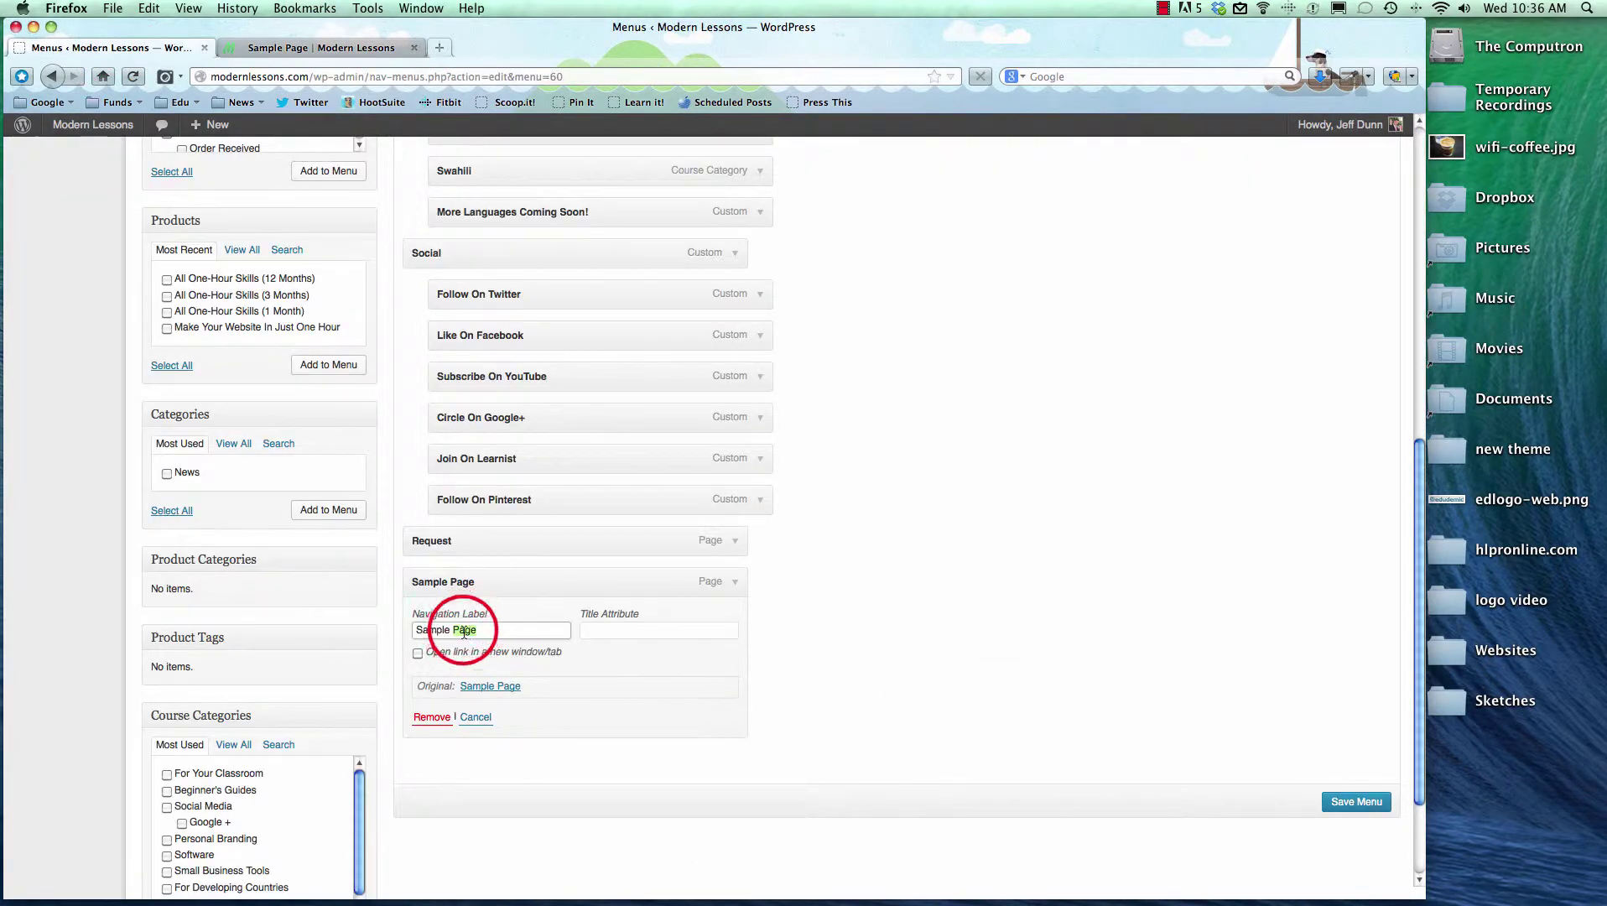
pyautogui.press('BackSpace')
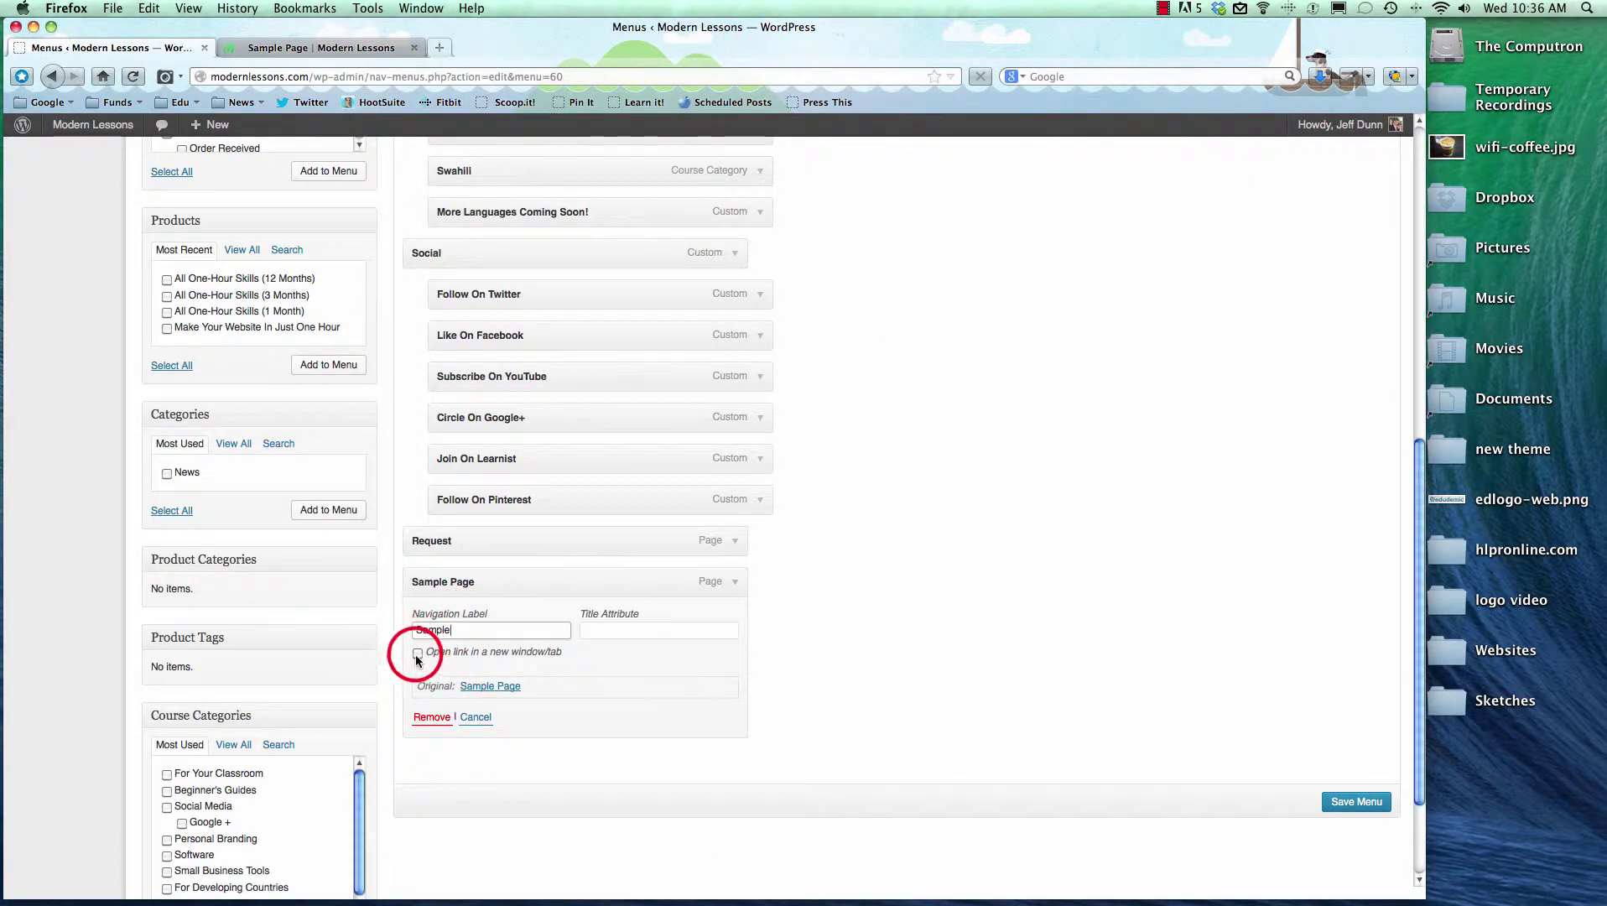
pyautogui.click(417, 654)
pyautogui.click(1362, 803)
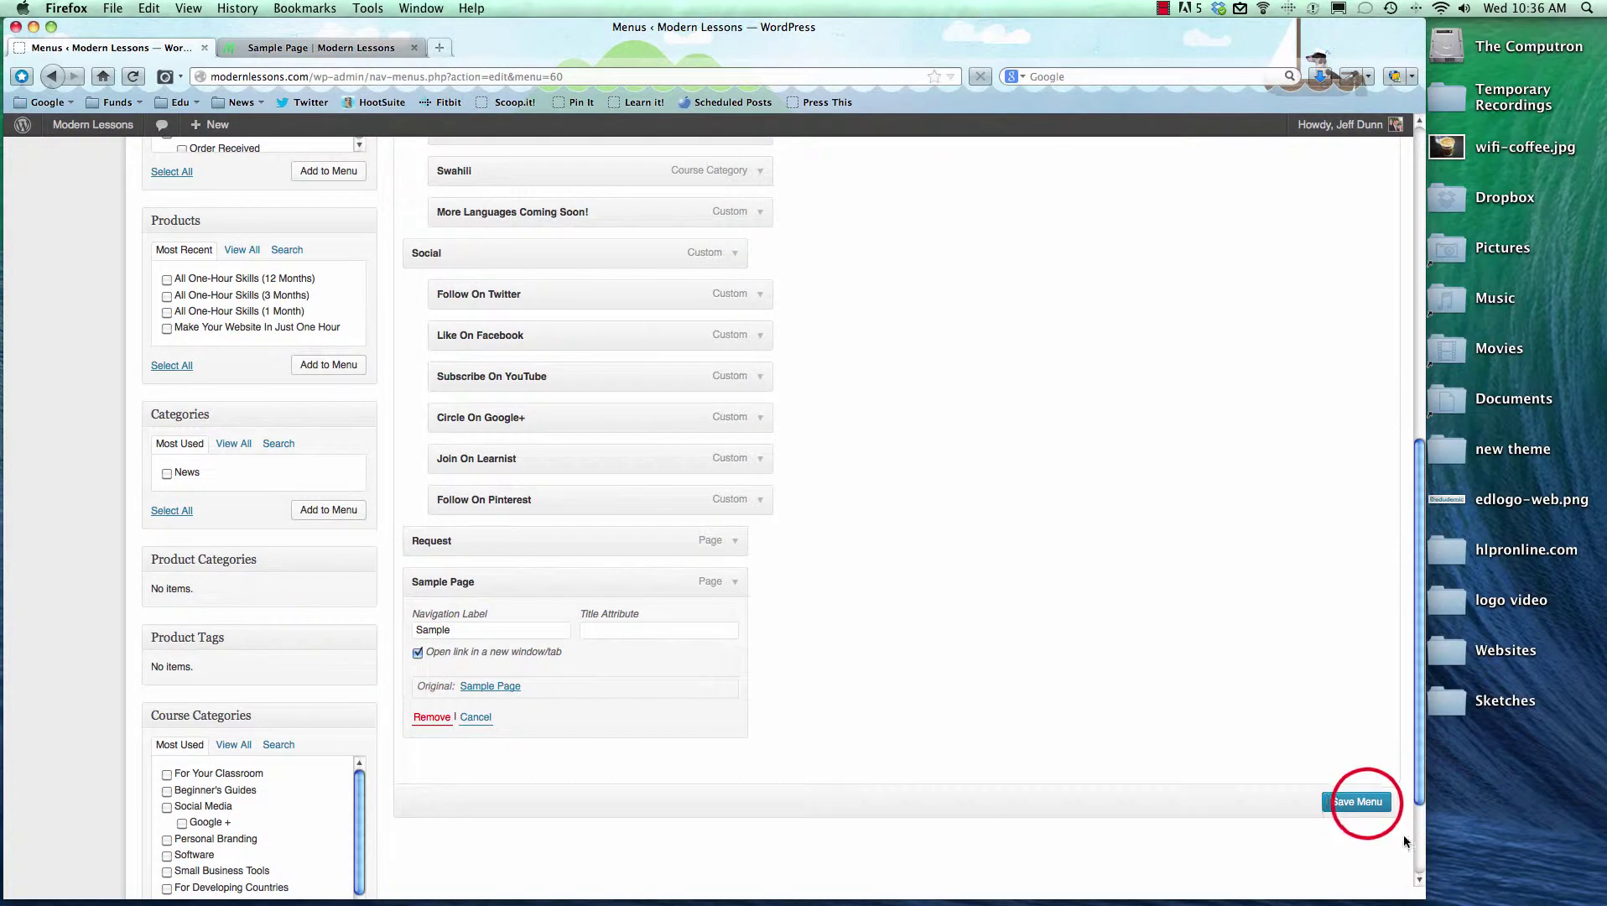
# - Reload the live page and follow the Sample link in the site navigation to test it
pyautogui.click(279, 48)
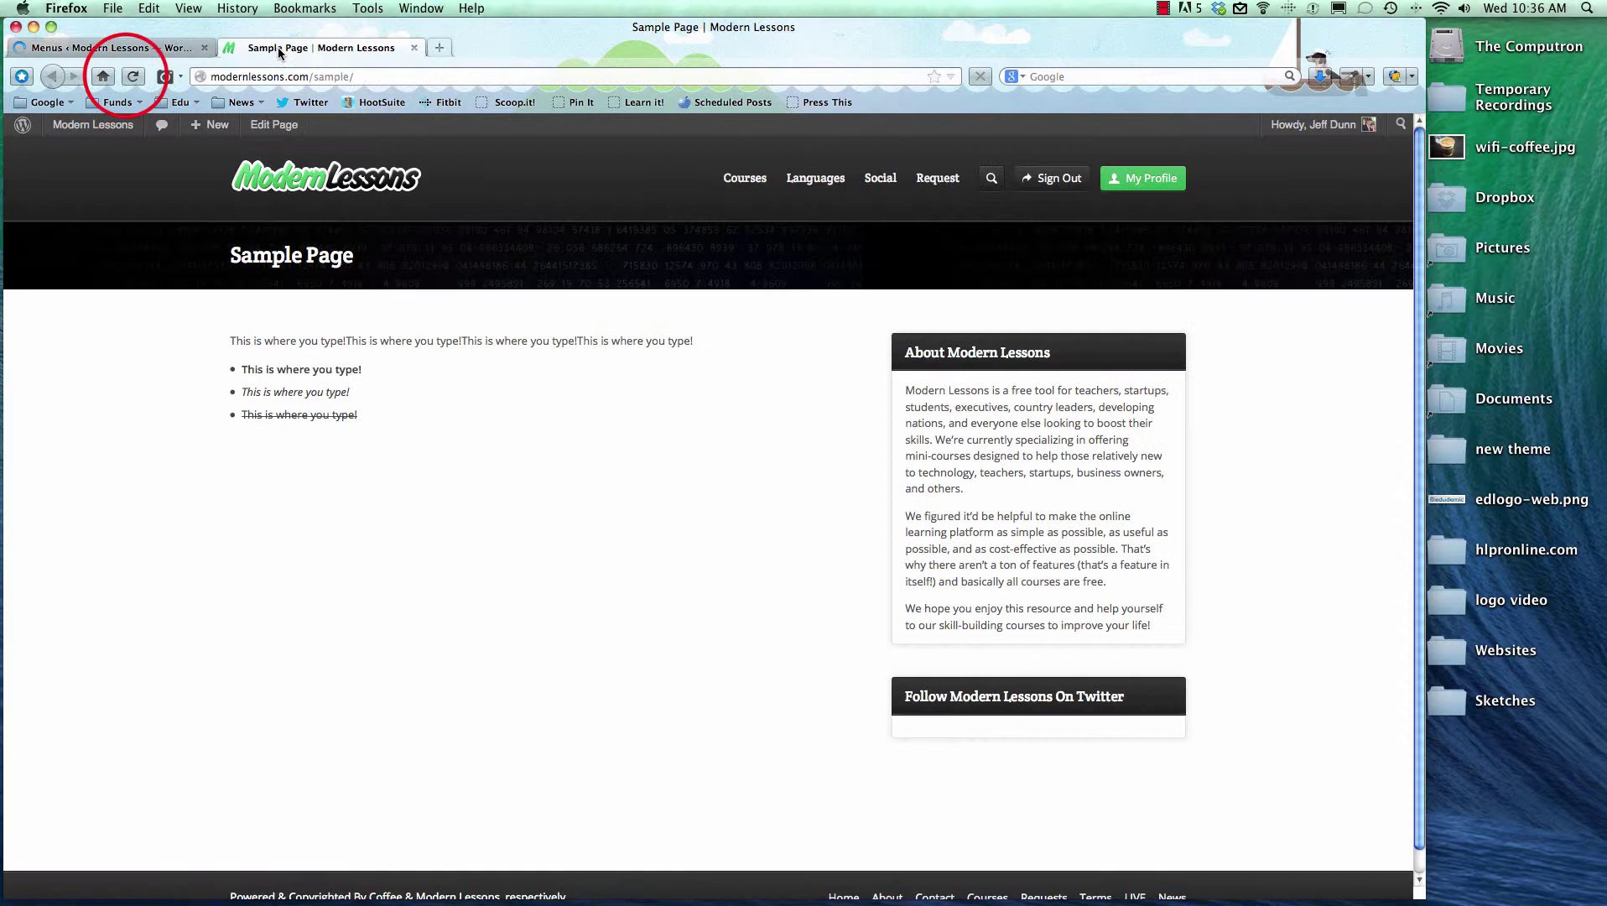
pyautogui.click(133, 76)
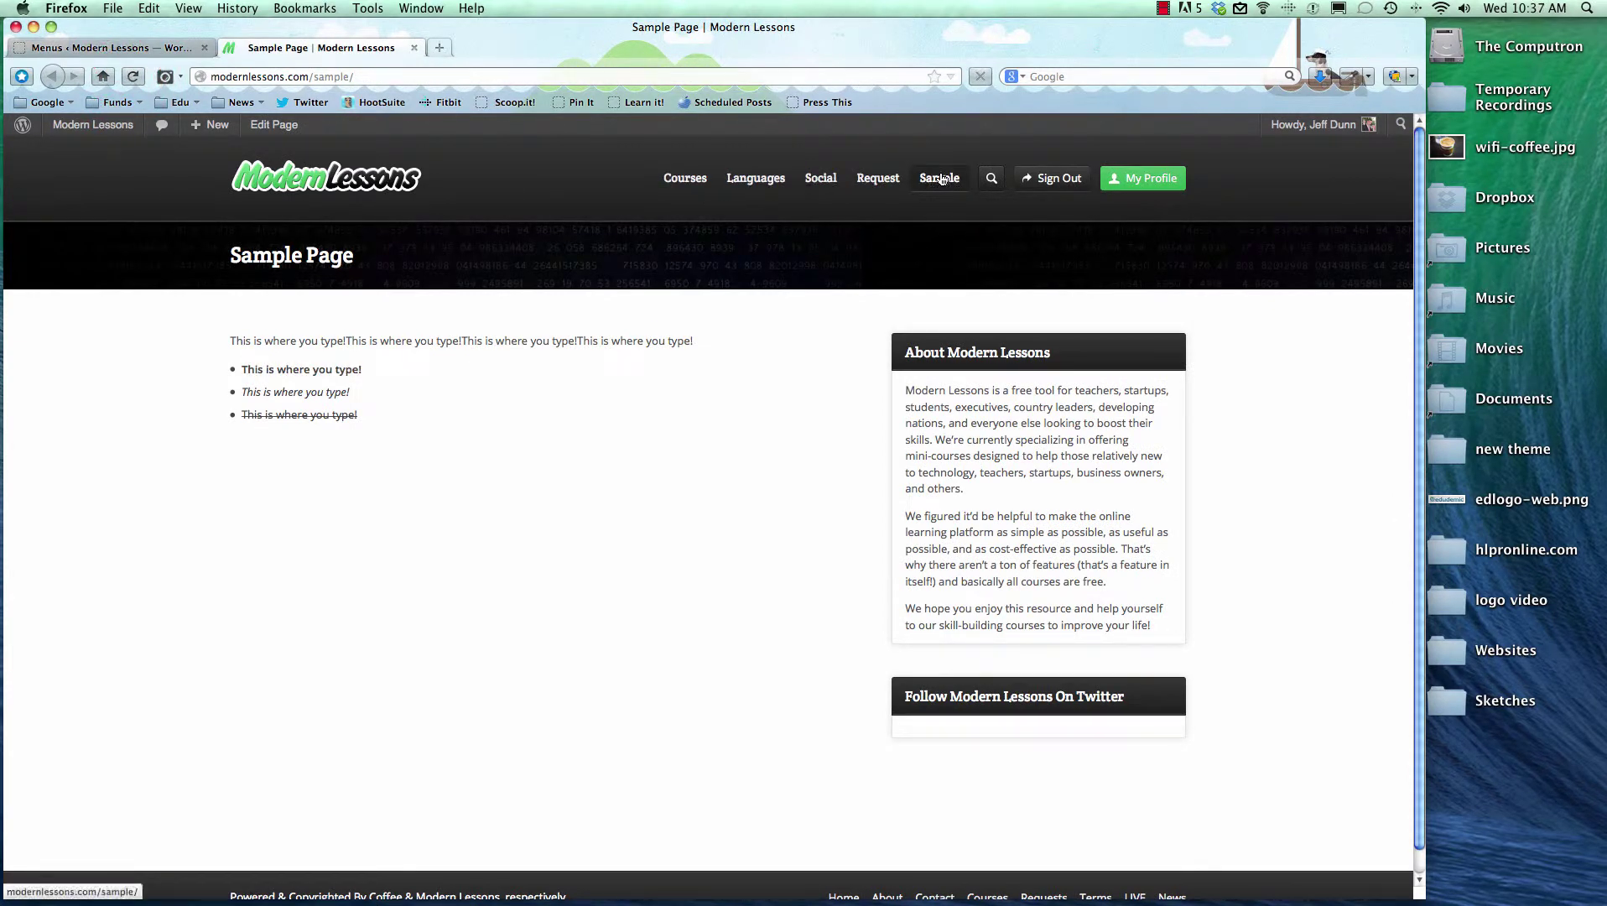
pyautogui.click(939, 183)
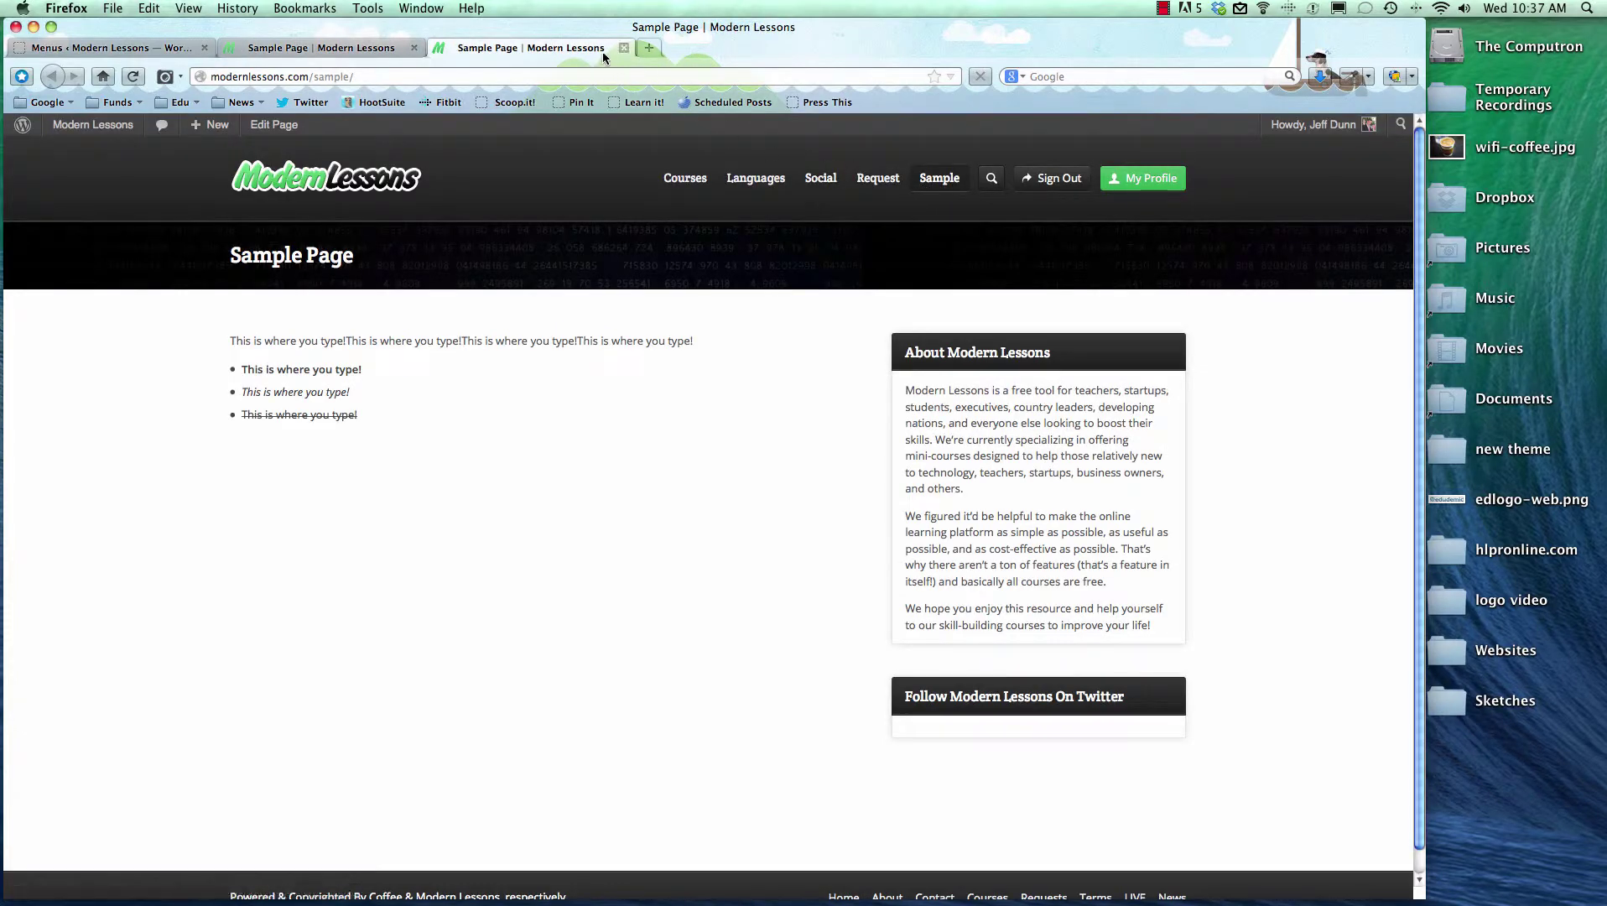
# - Check the Sample Page heading, close the duplicate page, and open Courses from the site navigation to compare its page title
pyautogui.tripleClick(324, 260)
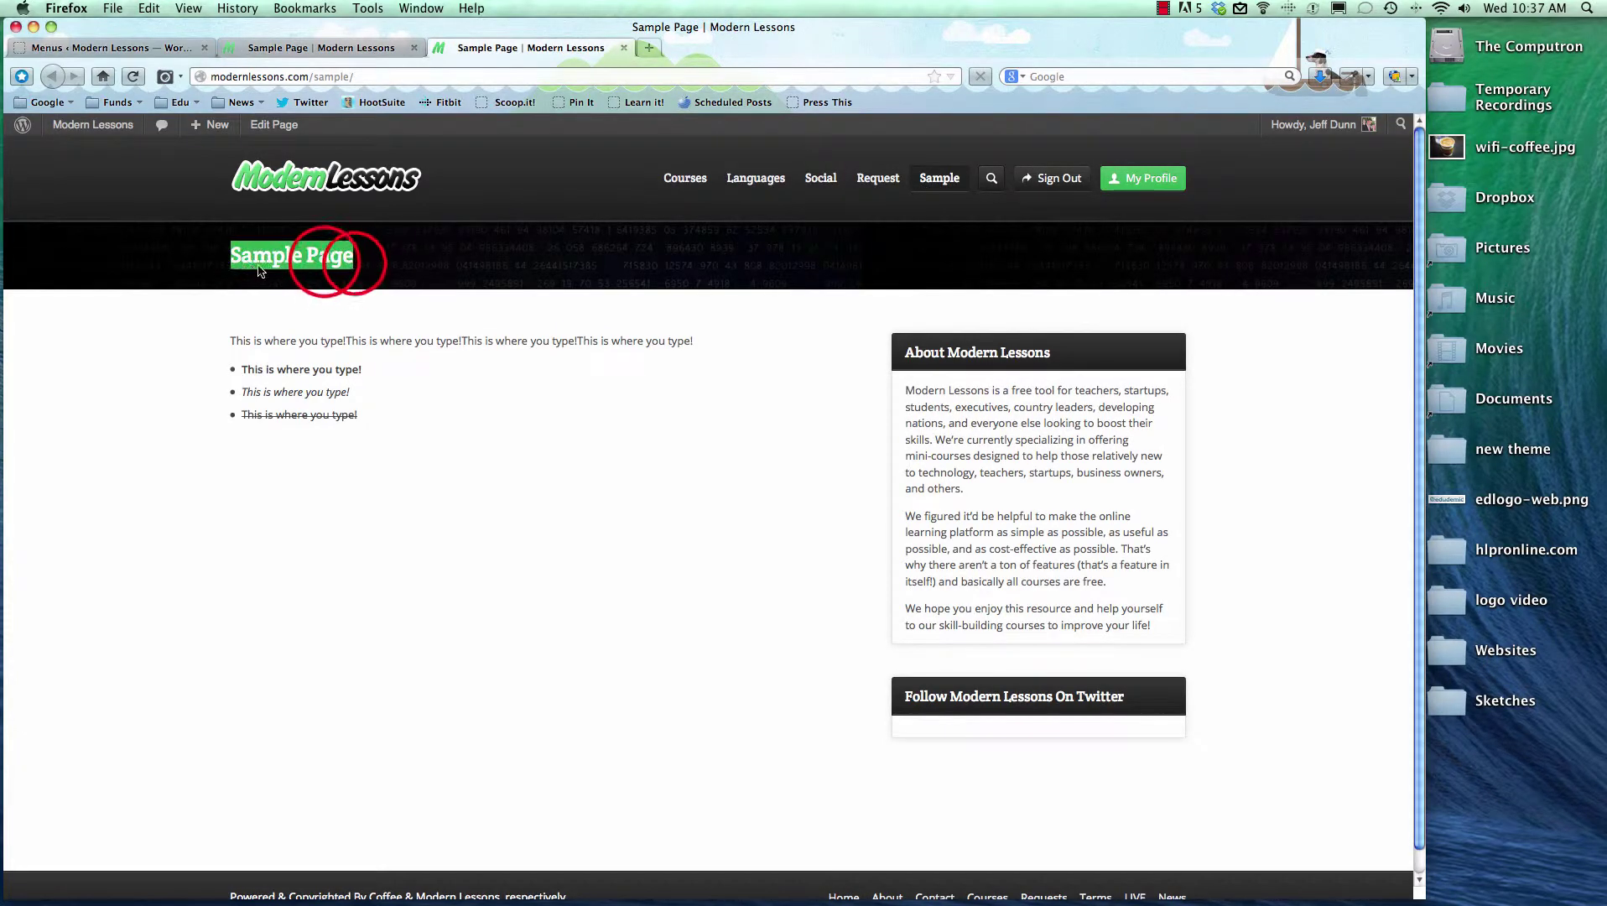
pyautogui.click(624, 48)
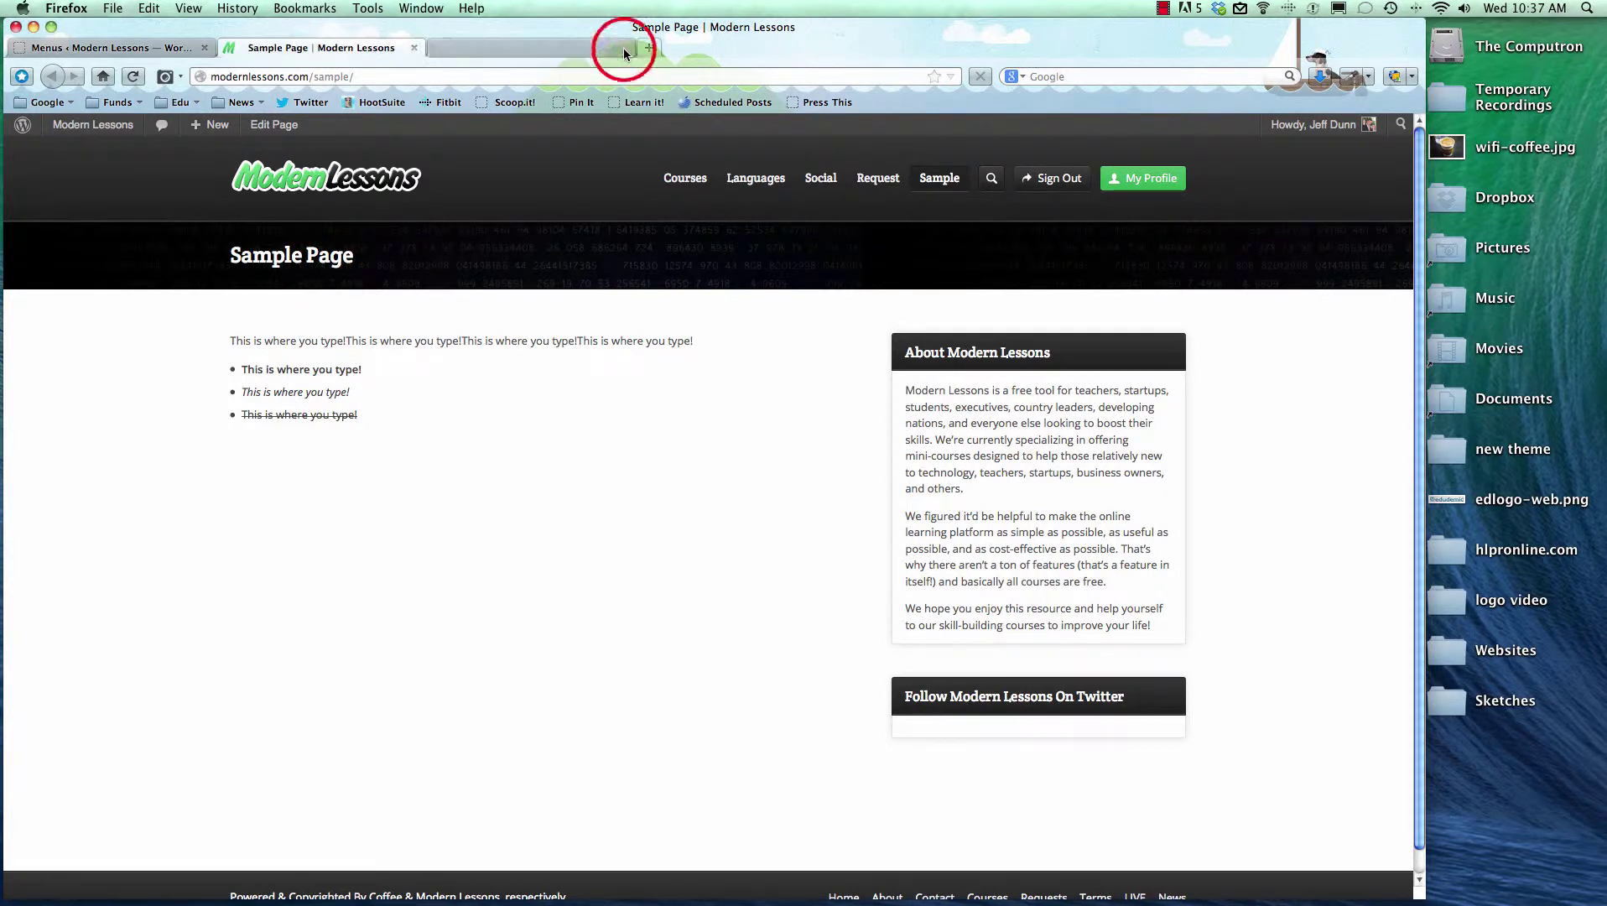
pyautogui.moveTo(702, 183)
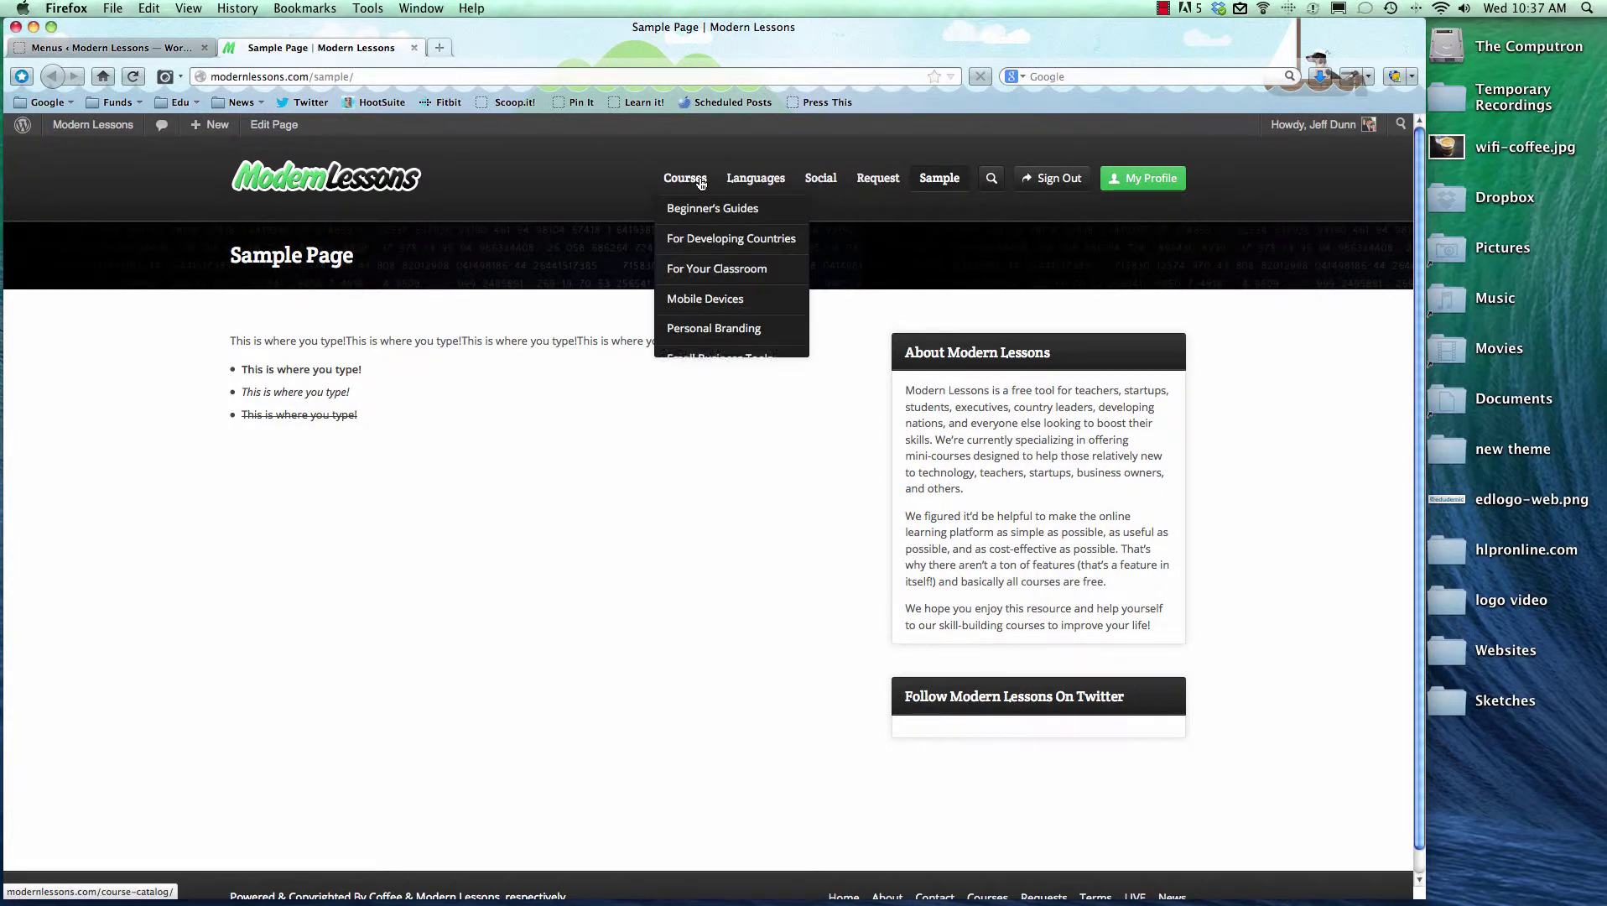
pyautogui.click(692, 183)
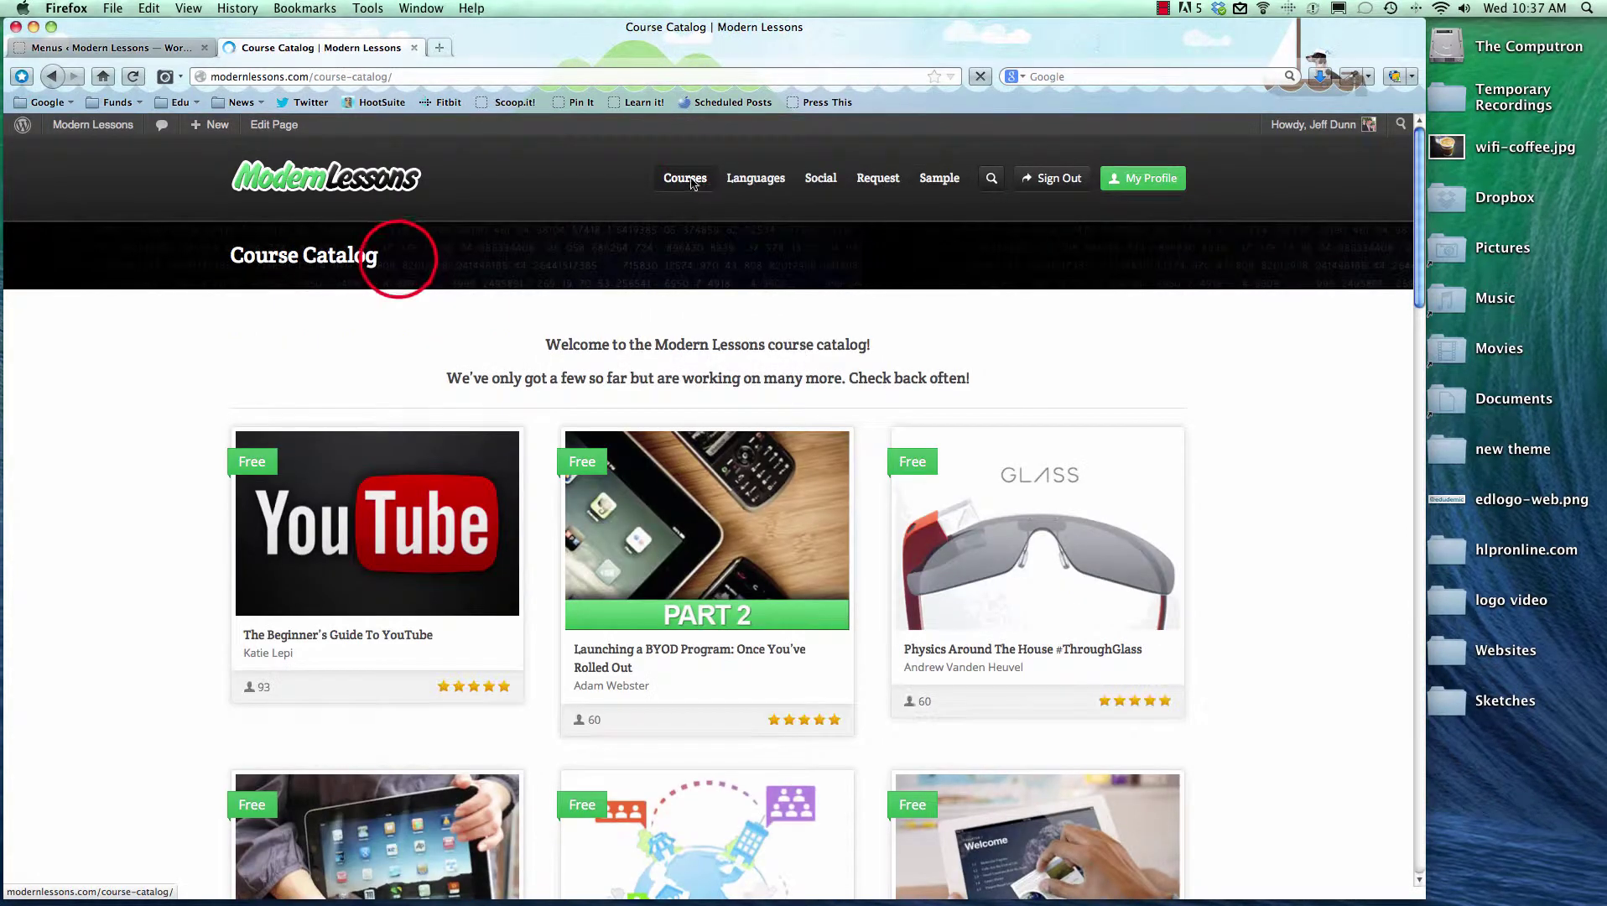
pyautogui.moveTo(398, 260); pyautogui.dragTo(227, 264)
pyautogui.click(544, 276)
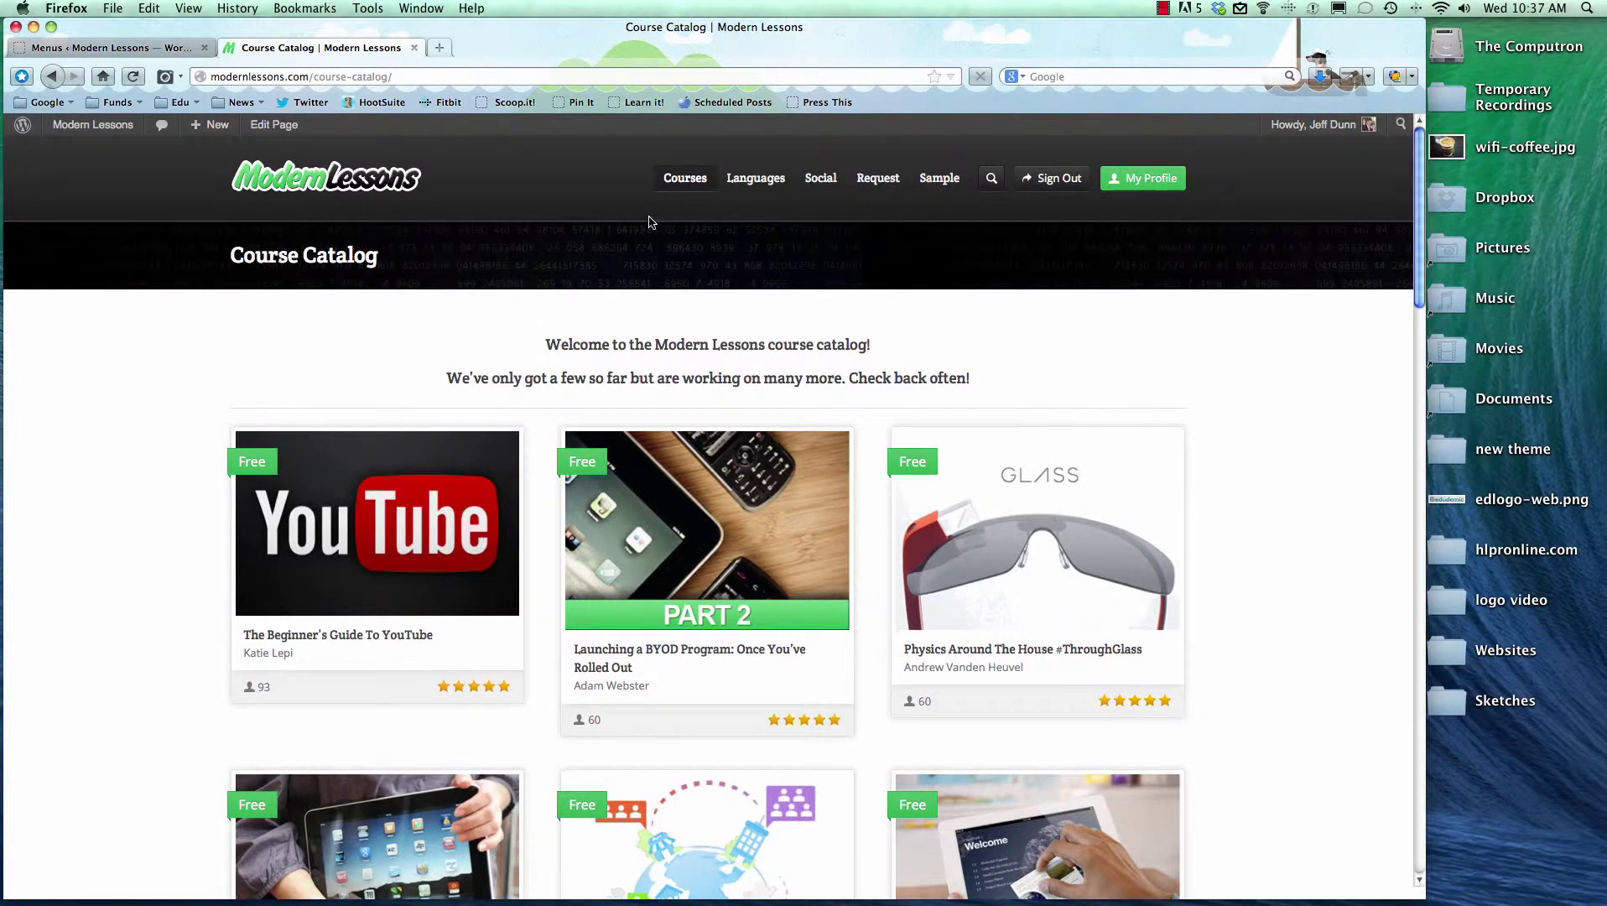
# - Remove the Sample item from the Main Menu and save the menu
pyautogui.click(85, 48)
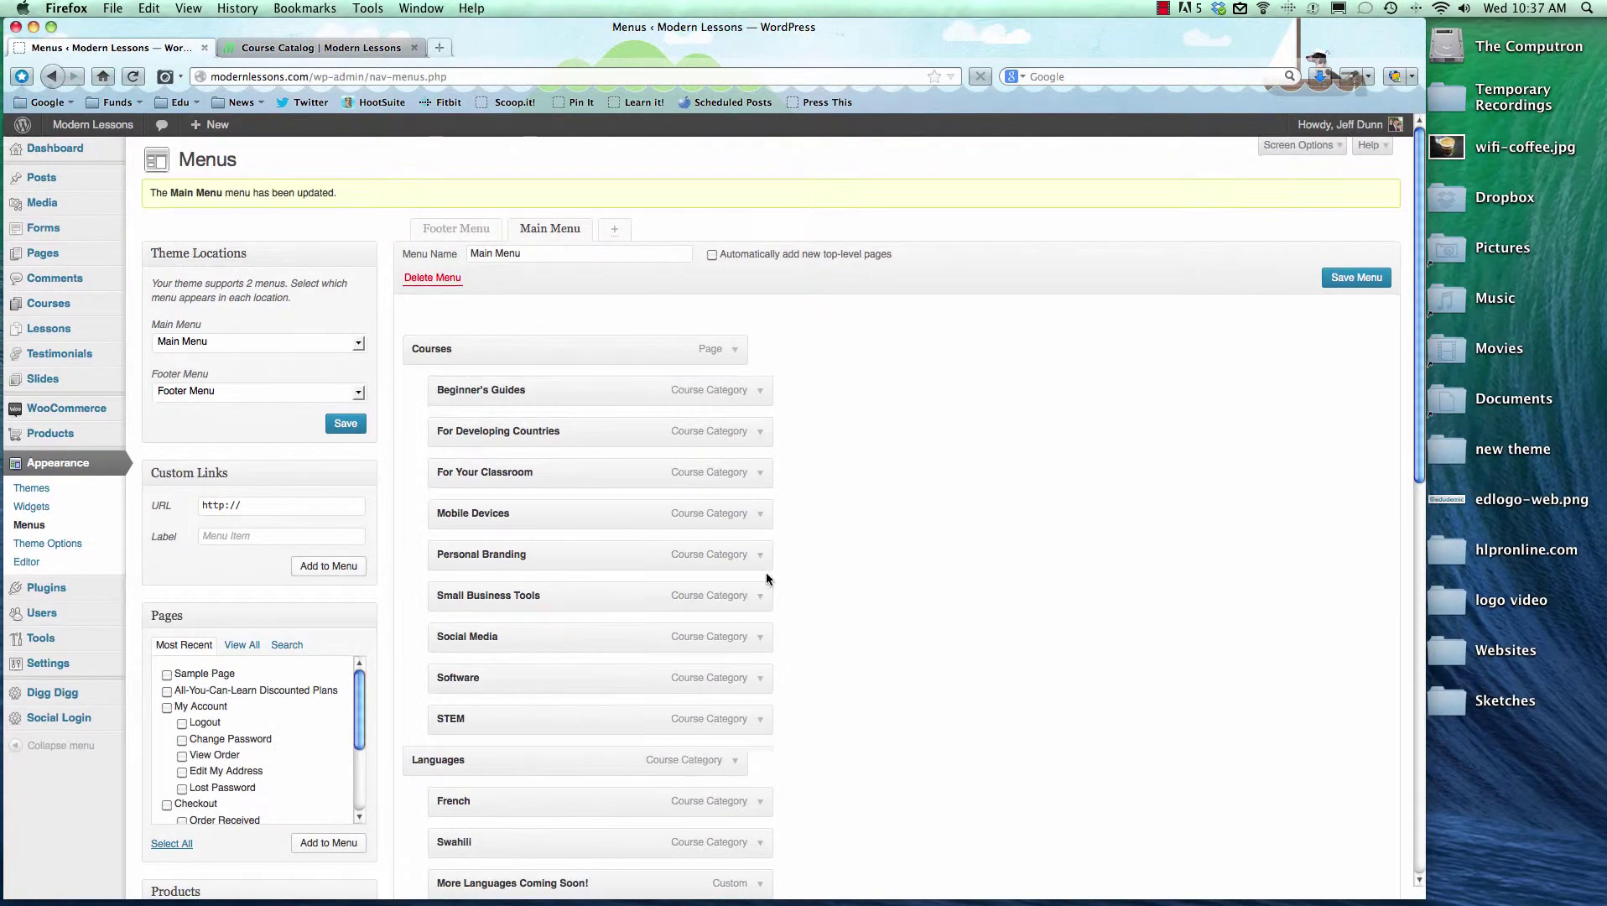
pyautogui.scroll(-10, 767, 578)
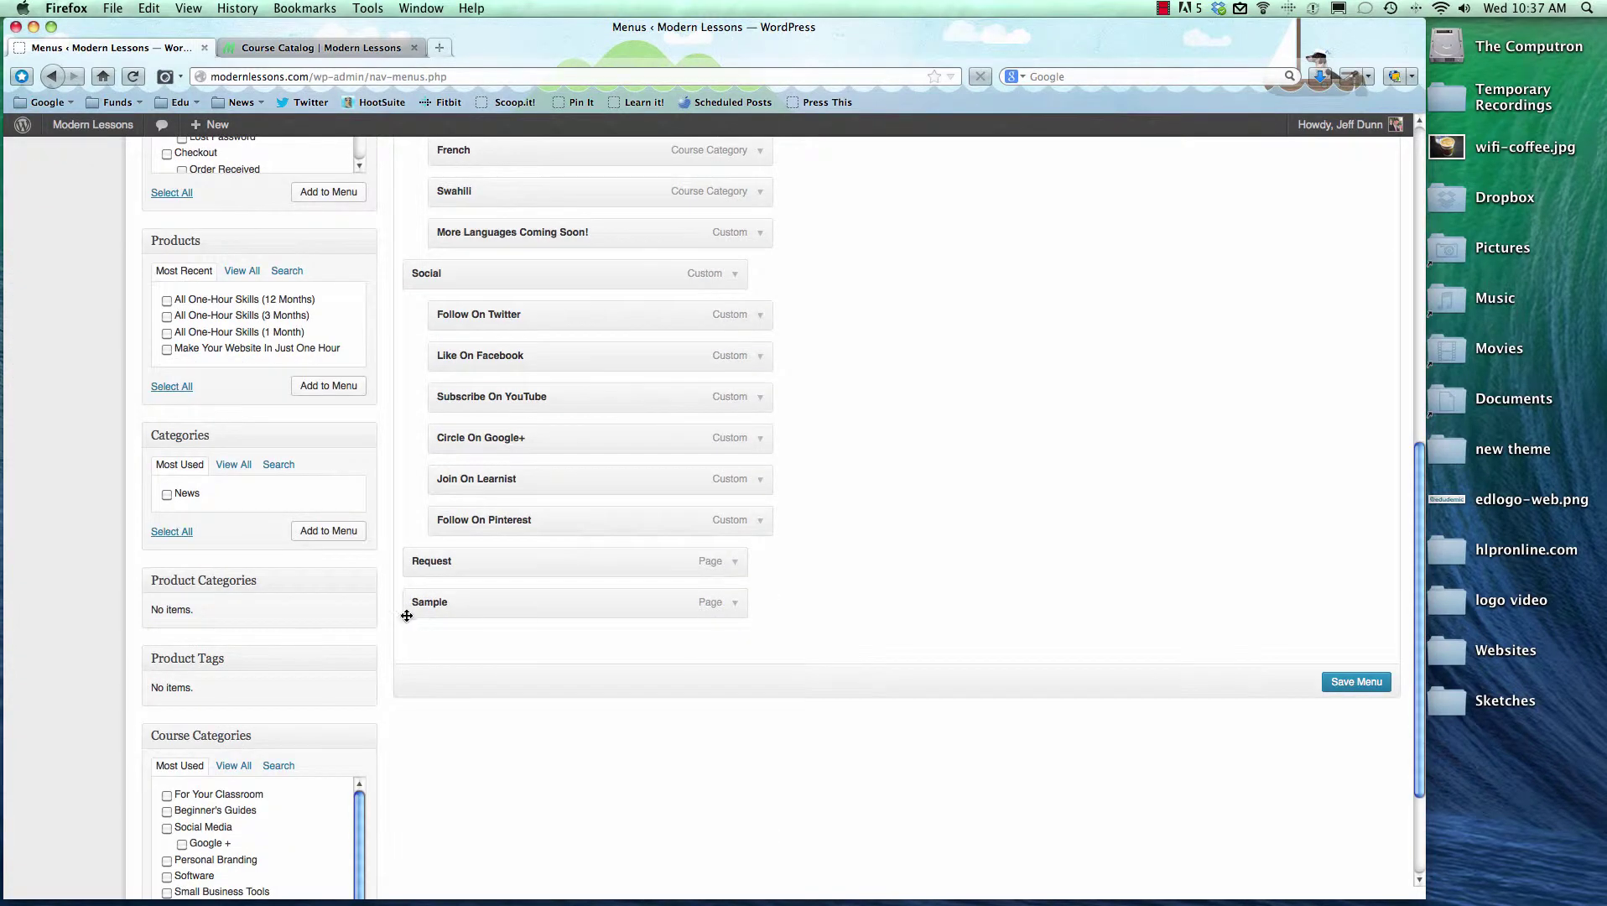
pyautogui.click(736, 604)
pyautogui.click(439, 739)
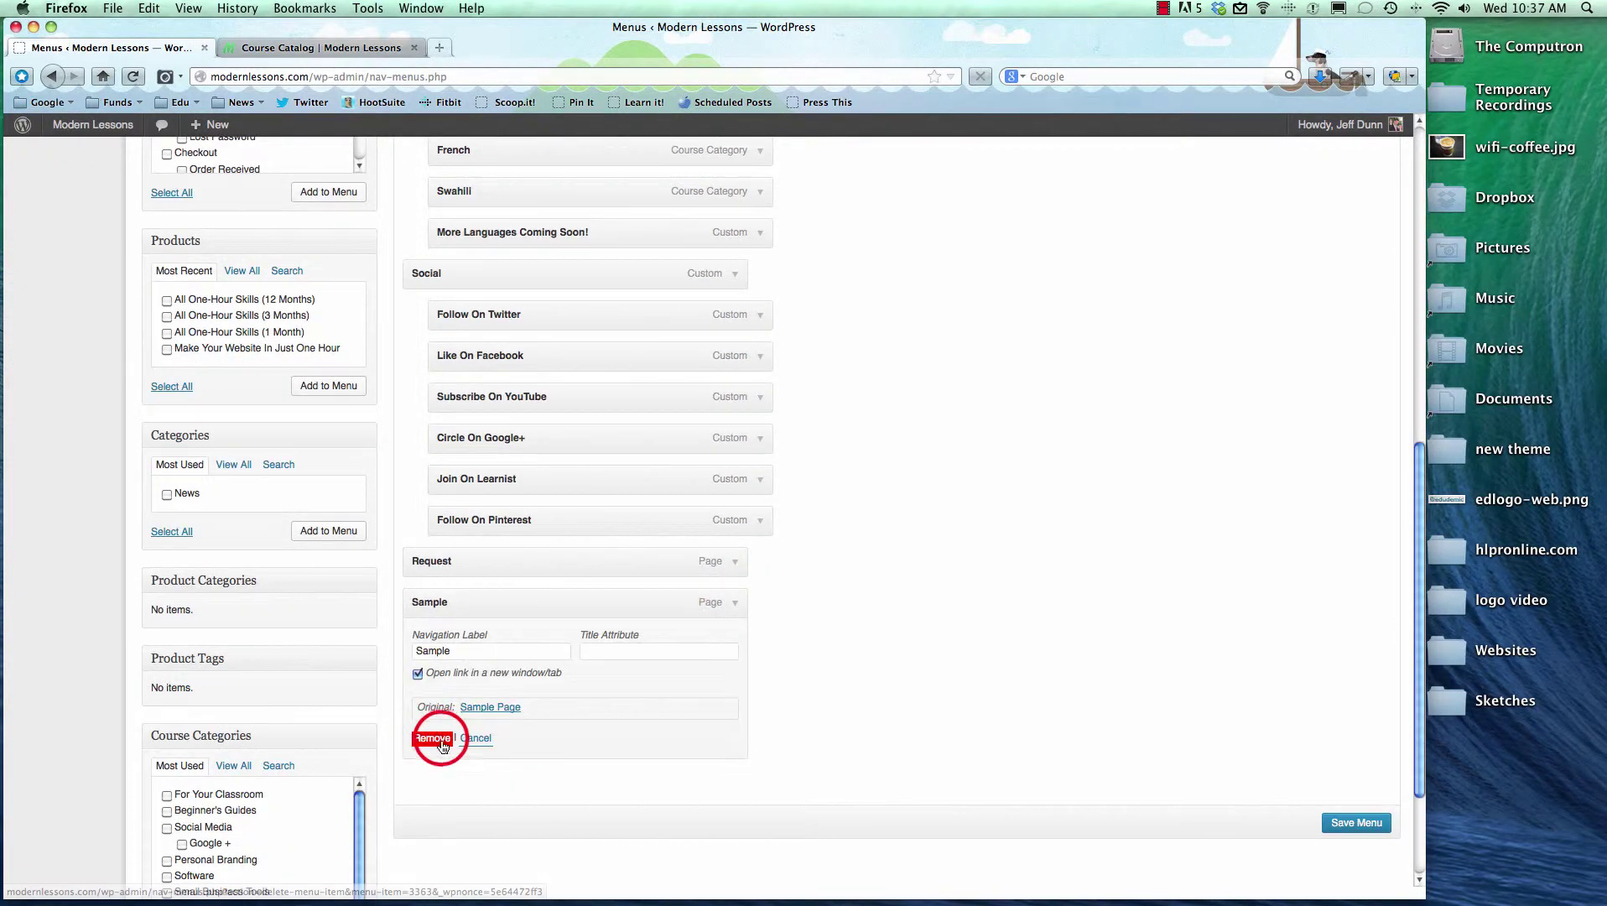
pyautogui.click(1357, 642)
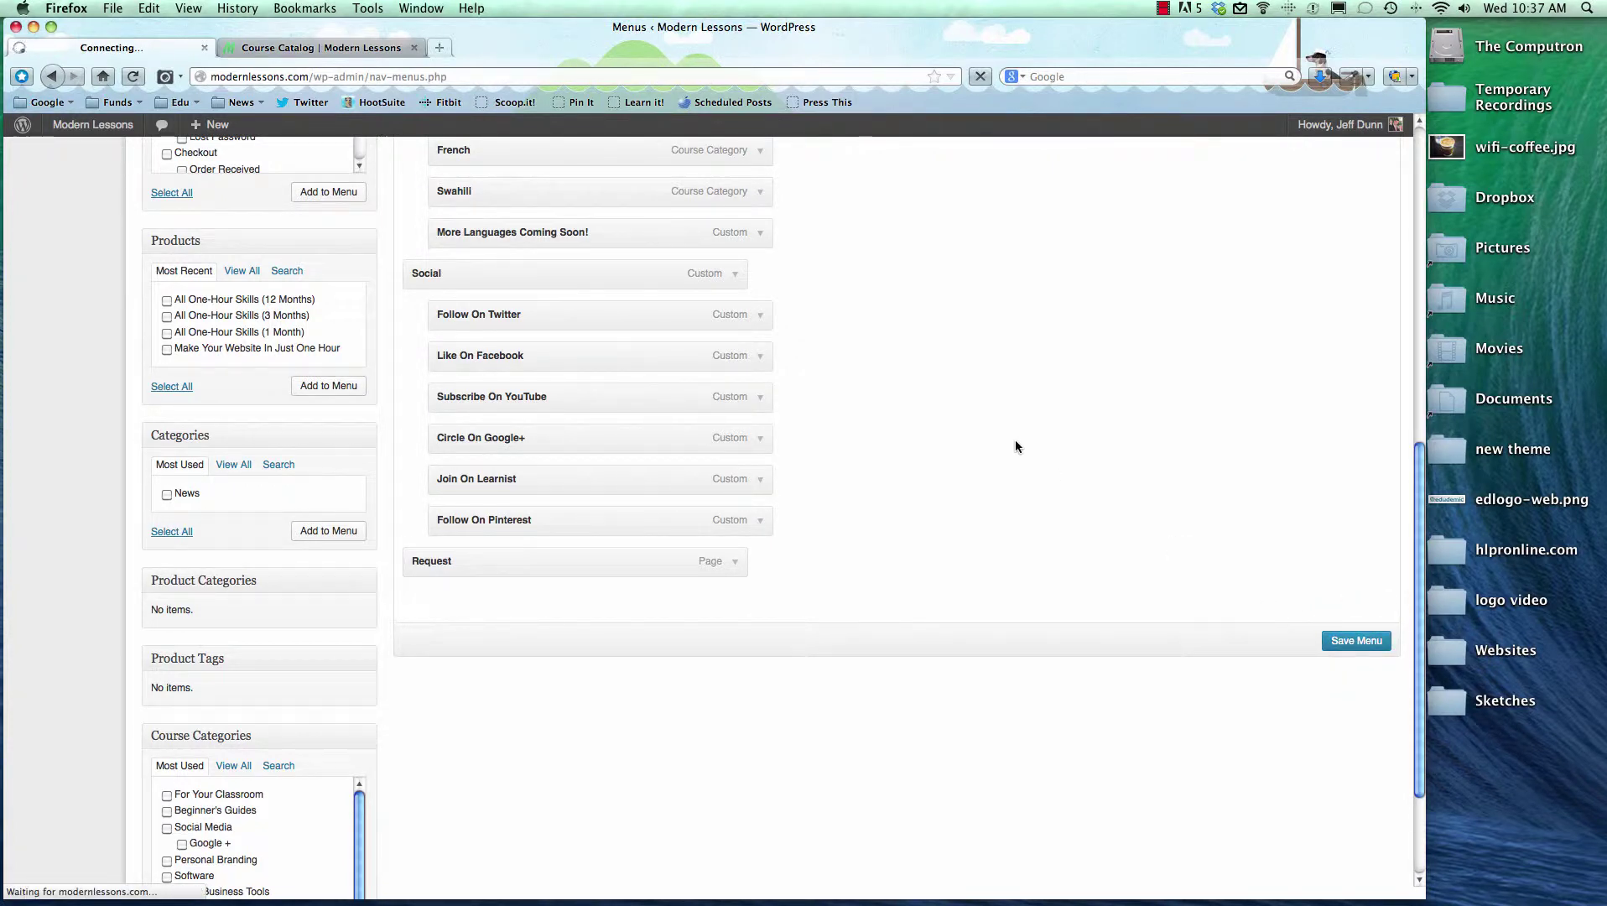
pyautogui.click(372, 195)
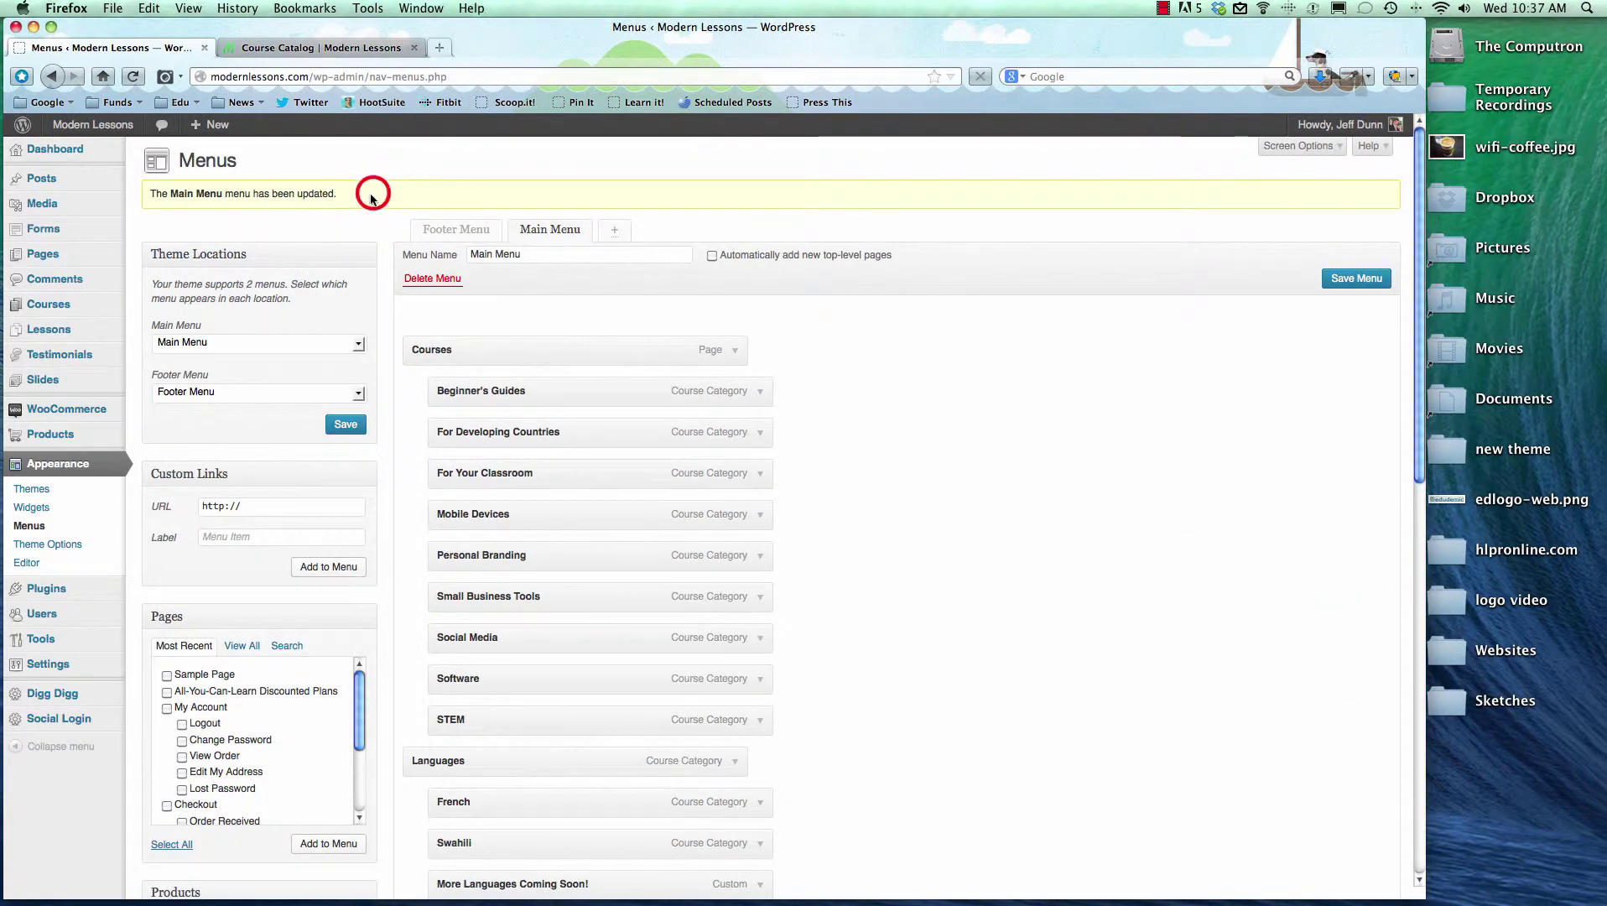
pyautogui.moveTo(371, 197); pyautogui.dragTo(179, 199)
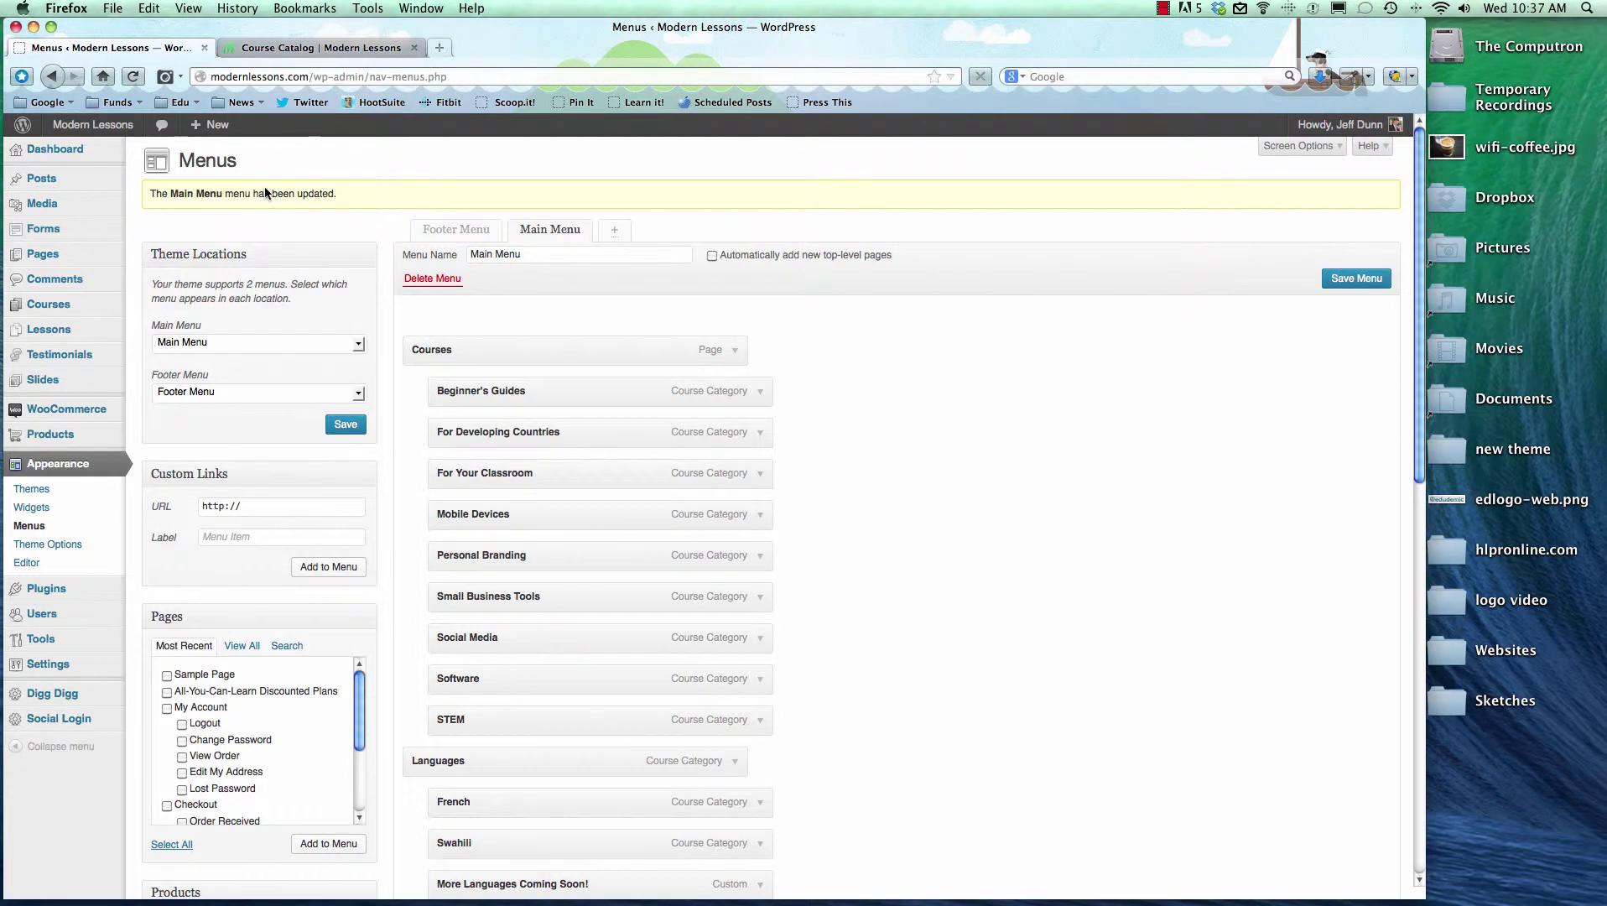
# - Open the site's list of pages and bring up Sample Page for quick editing
pyautogui.click(42, 253)
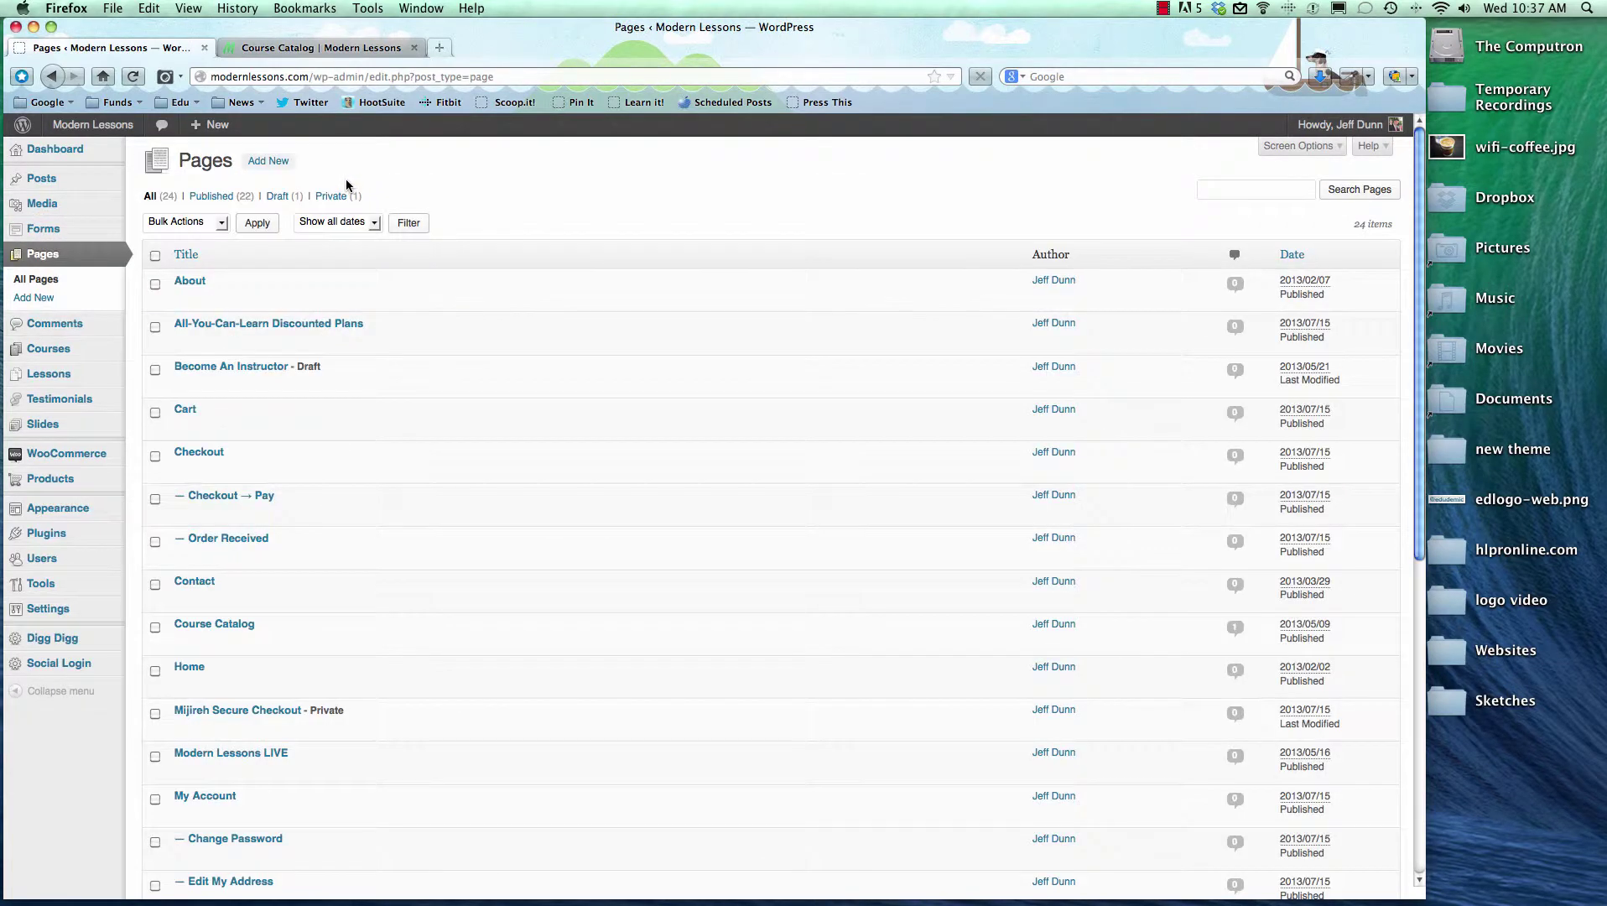
pyautogui.scroll(-10, 536, 412)
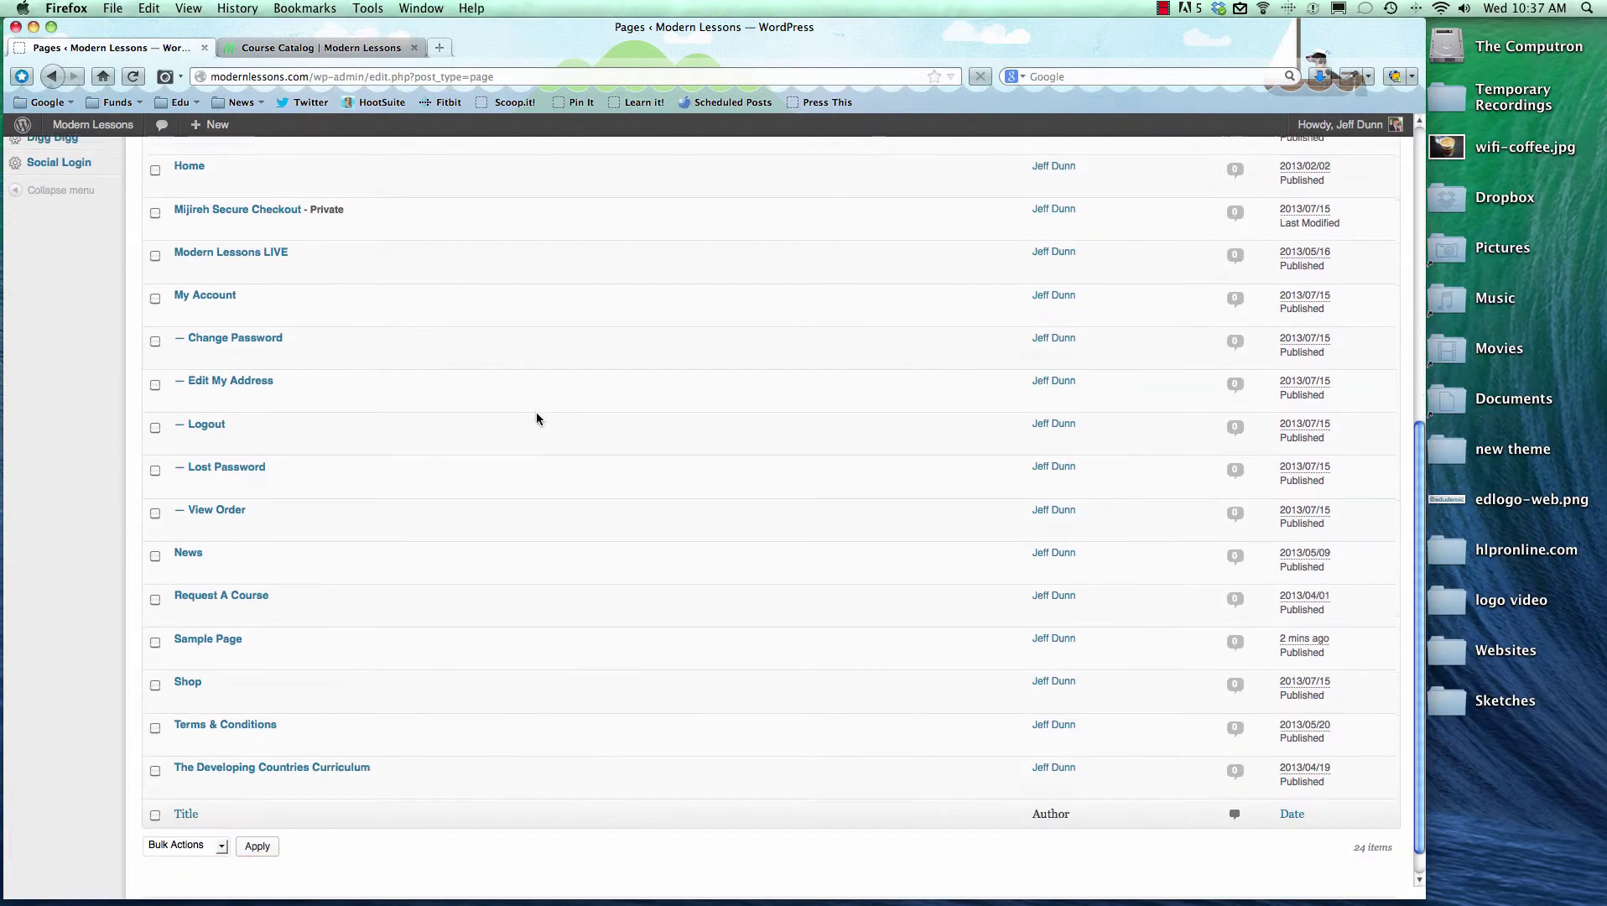
pyautogui.click(215, 627)
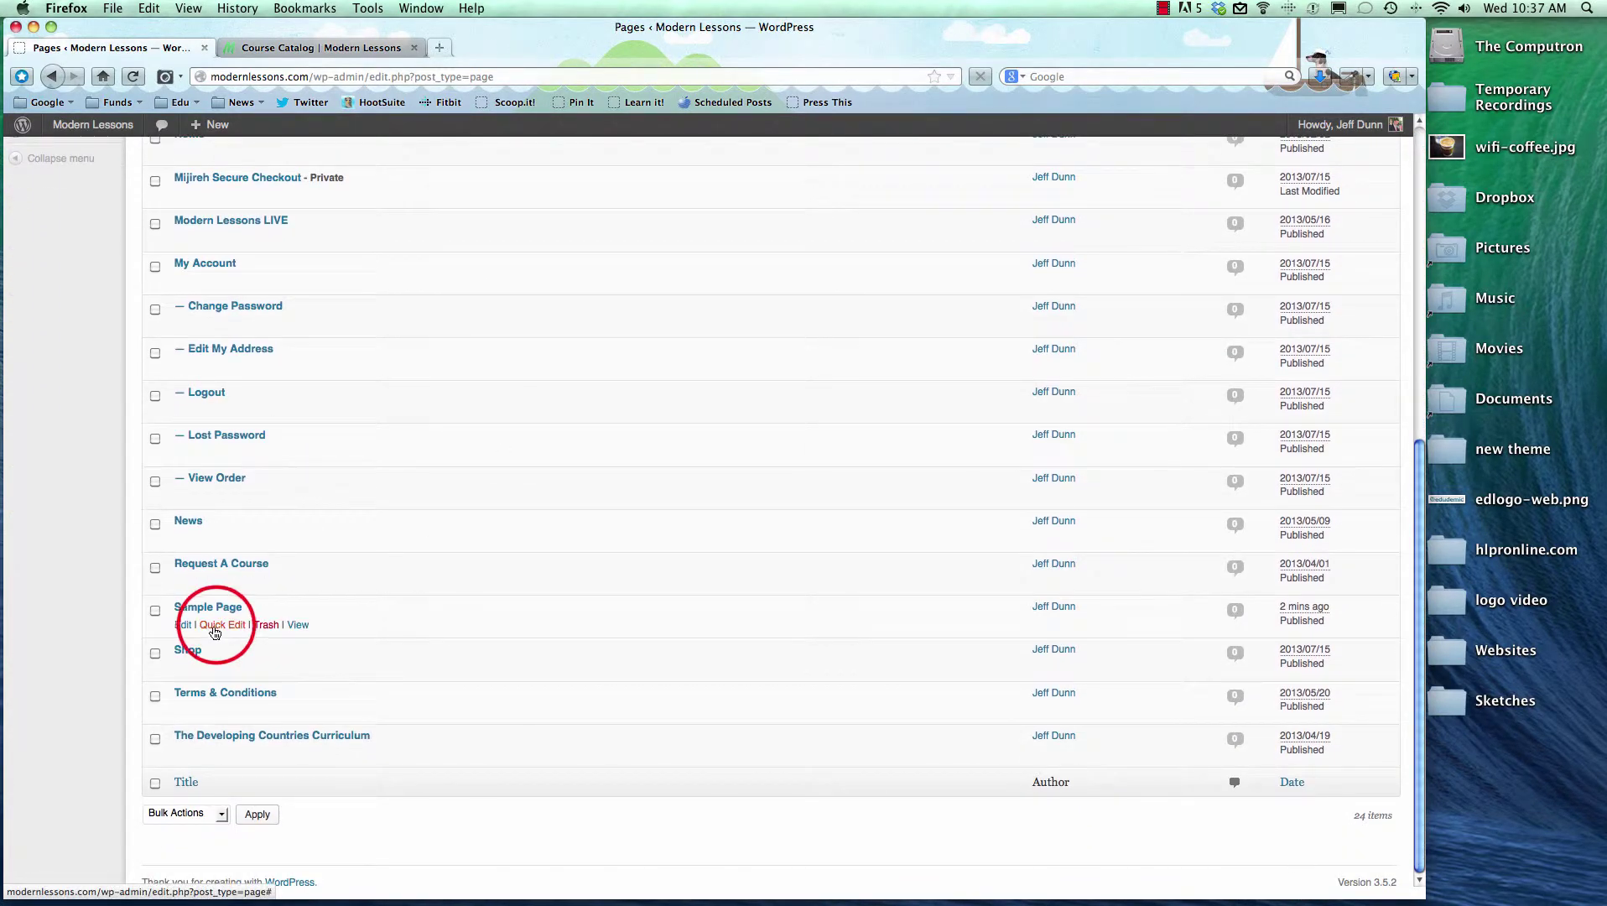
# - Examine the publication date, author, password and private options in Sample Page's quick edit settings
pyautogui.click(241, 674)
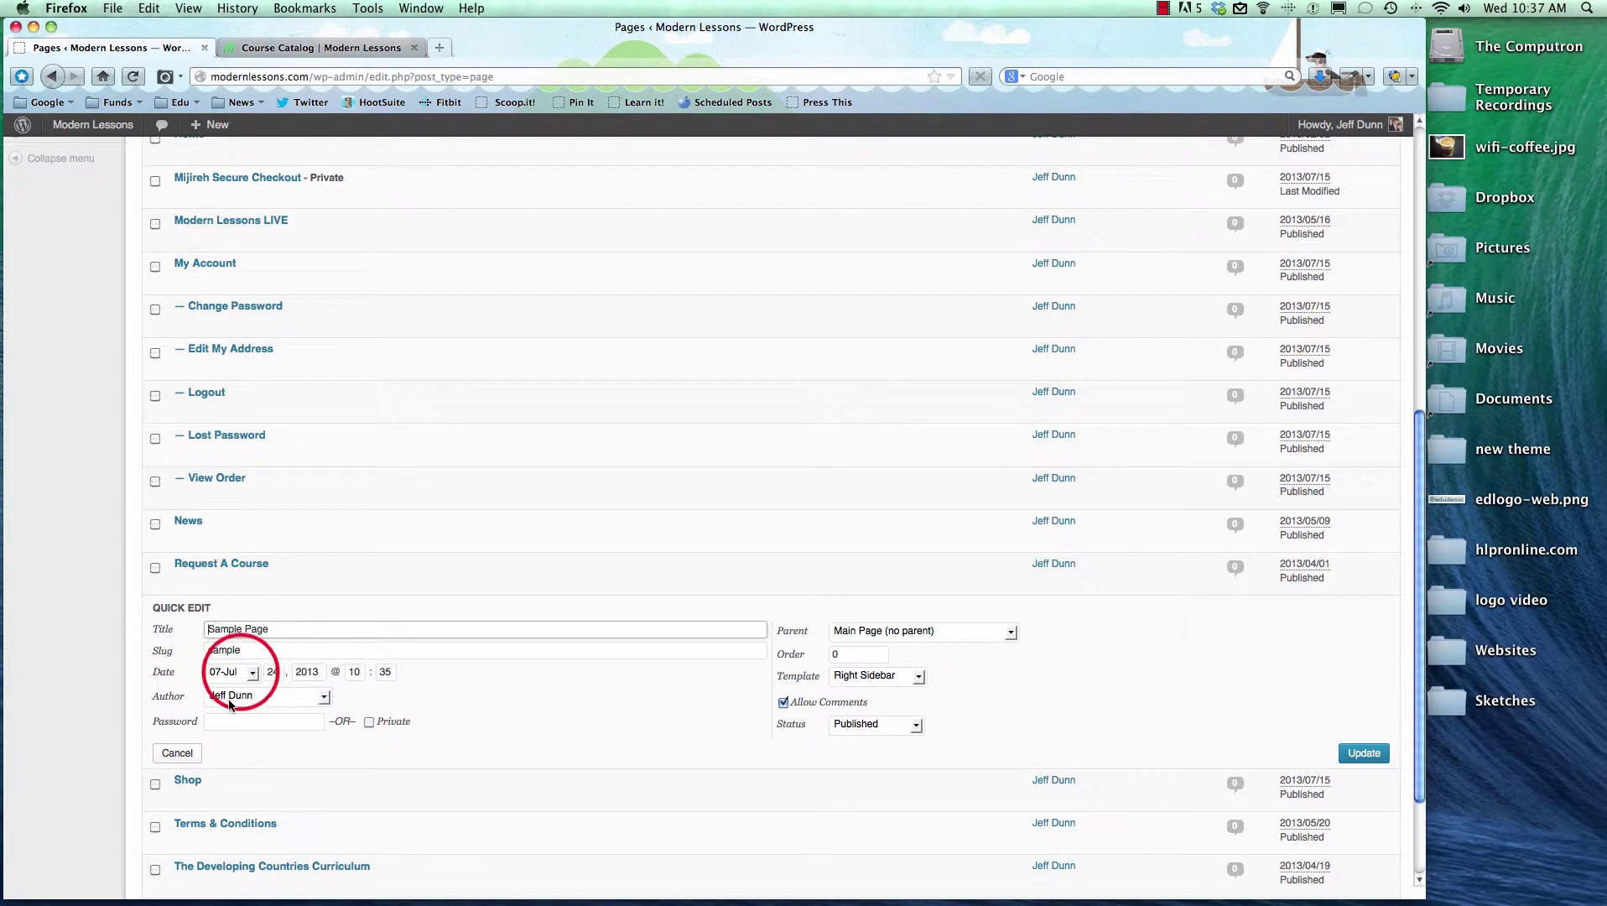
pyautogui.click(319, 695)
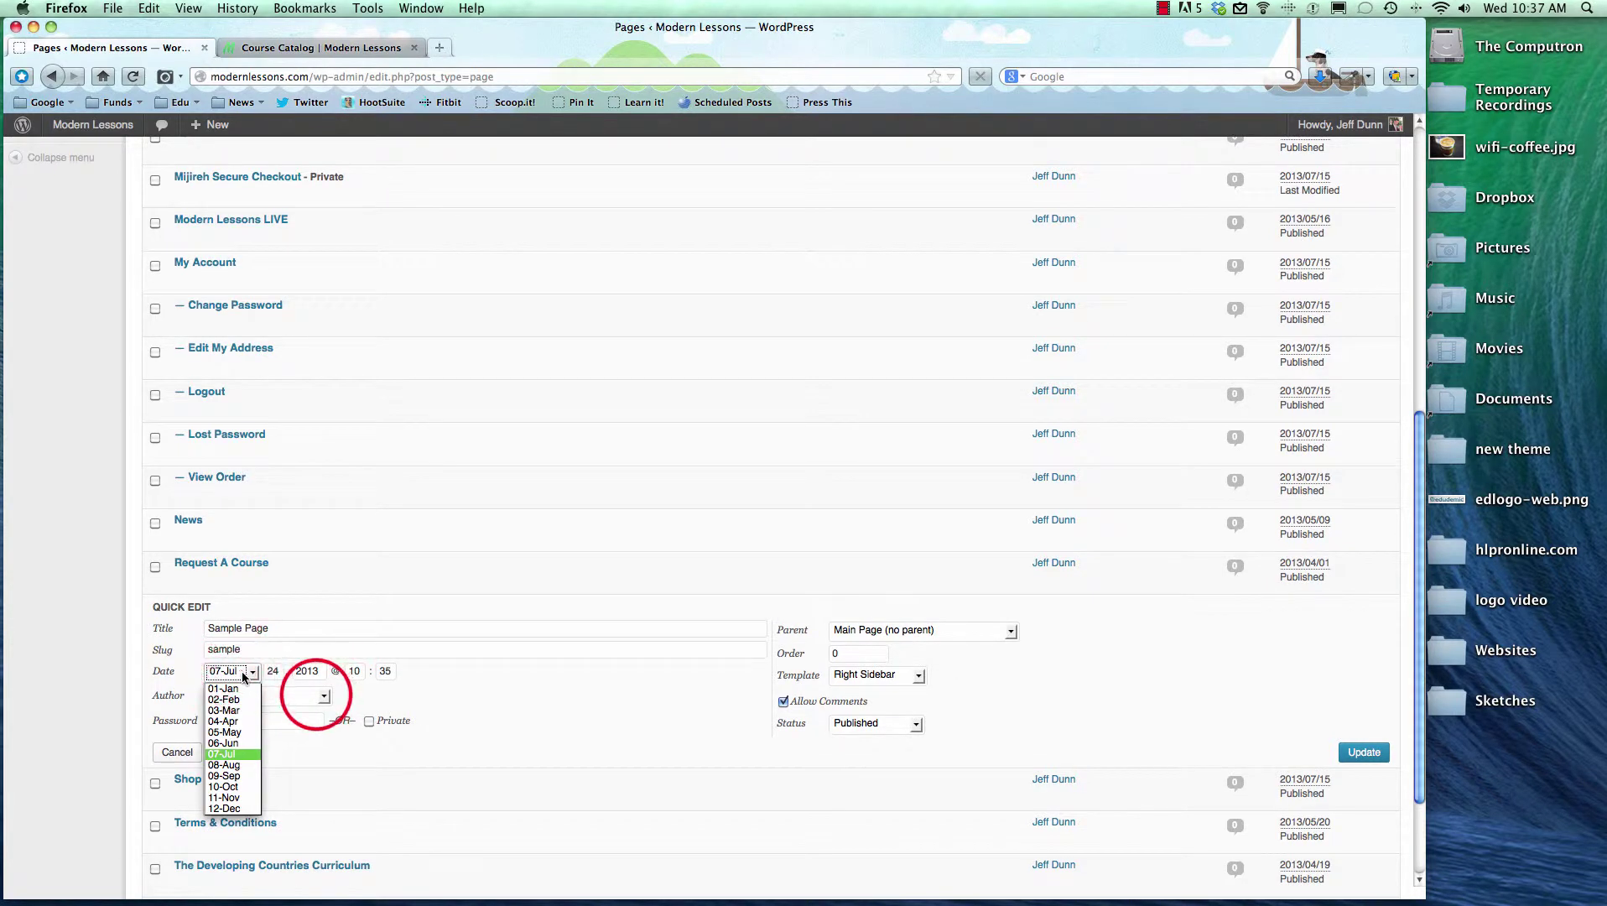
pyautogui.click(318, 695)
pyautogui.click(319, 695)
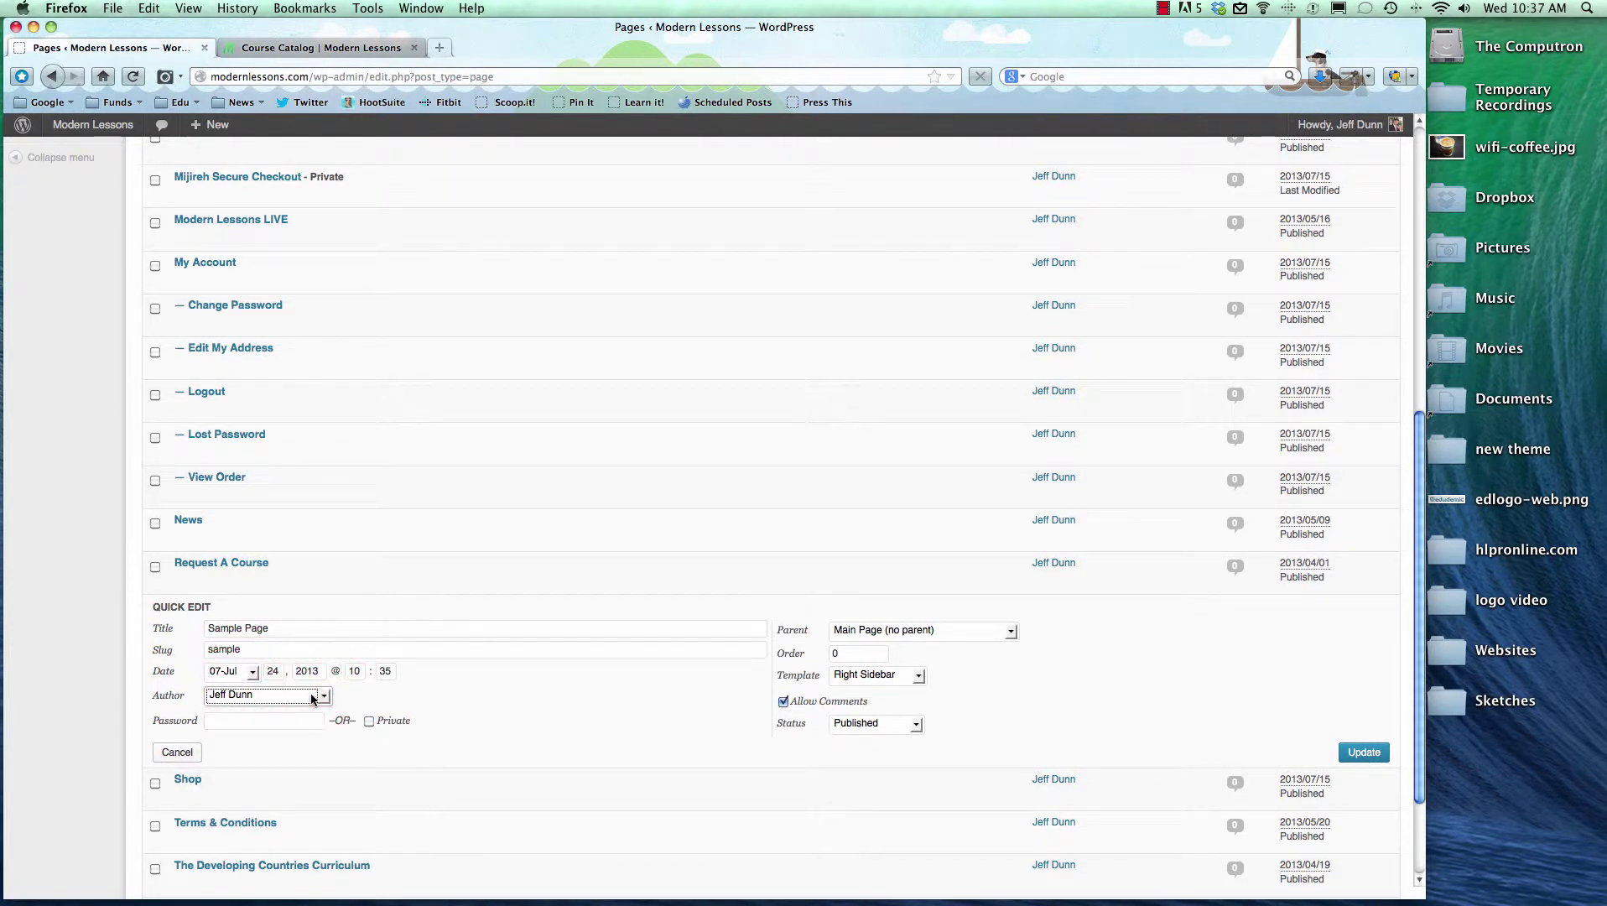
pyautogui.click(370, 721)
pyautogui.click(368, 721)
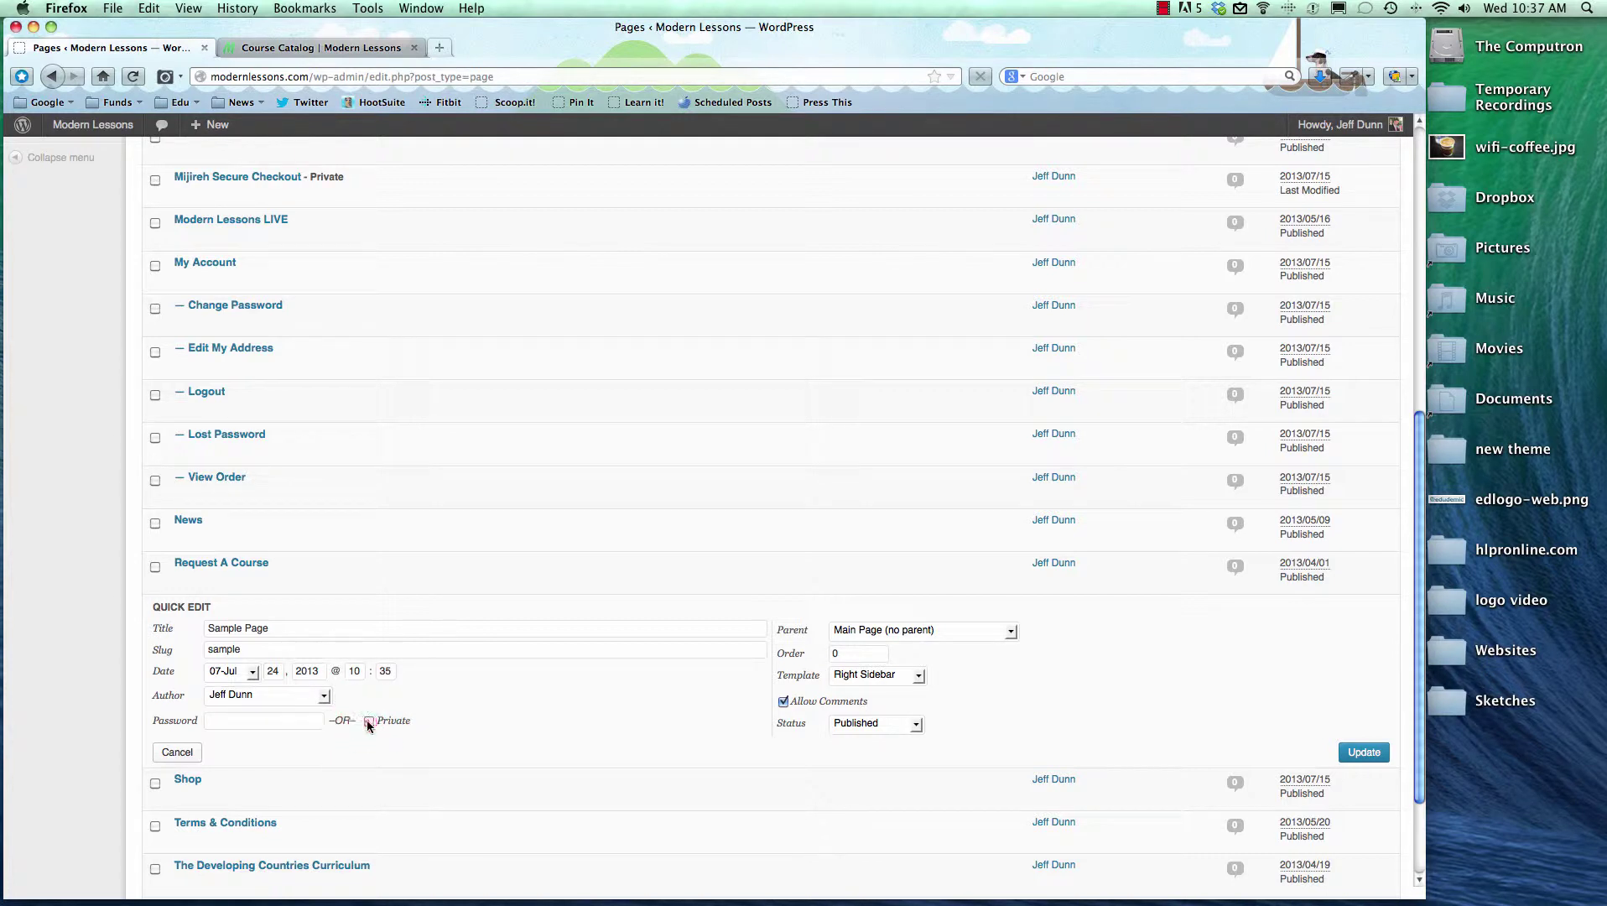
pyautogui.click(367, 722)
pyautogui.click(222, 721)
# - Examine the parent, order and template options in Sample Page's quick edit settings
pyautogui.click(868, 630)
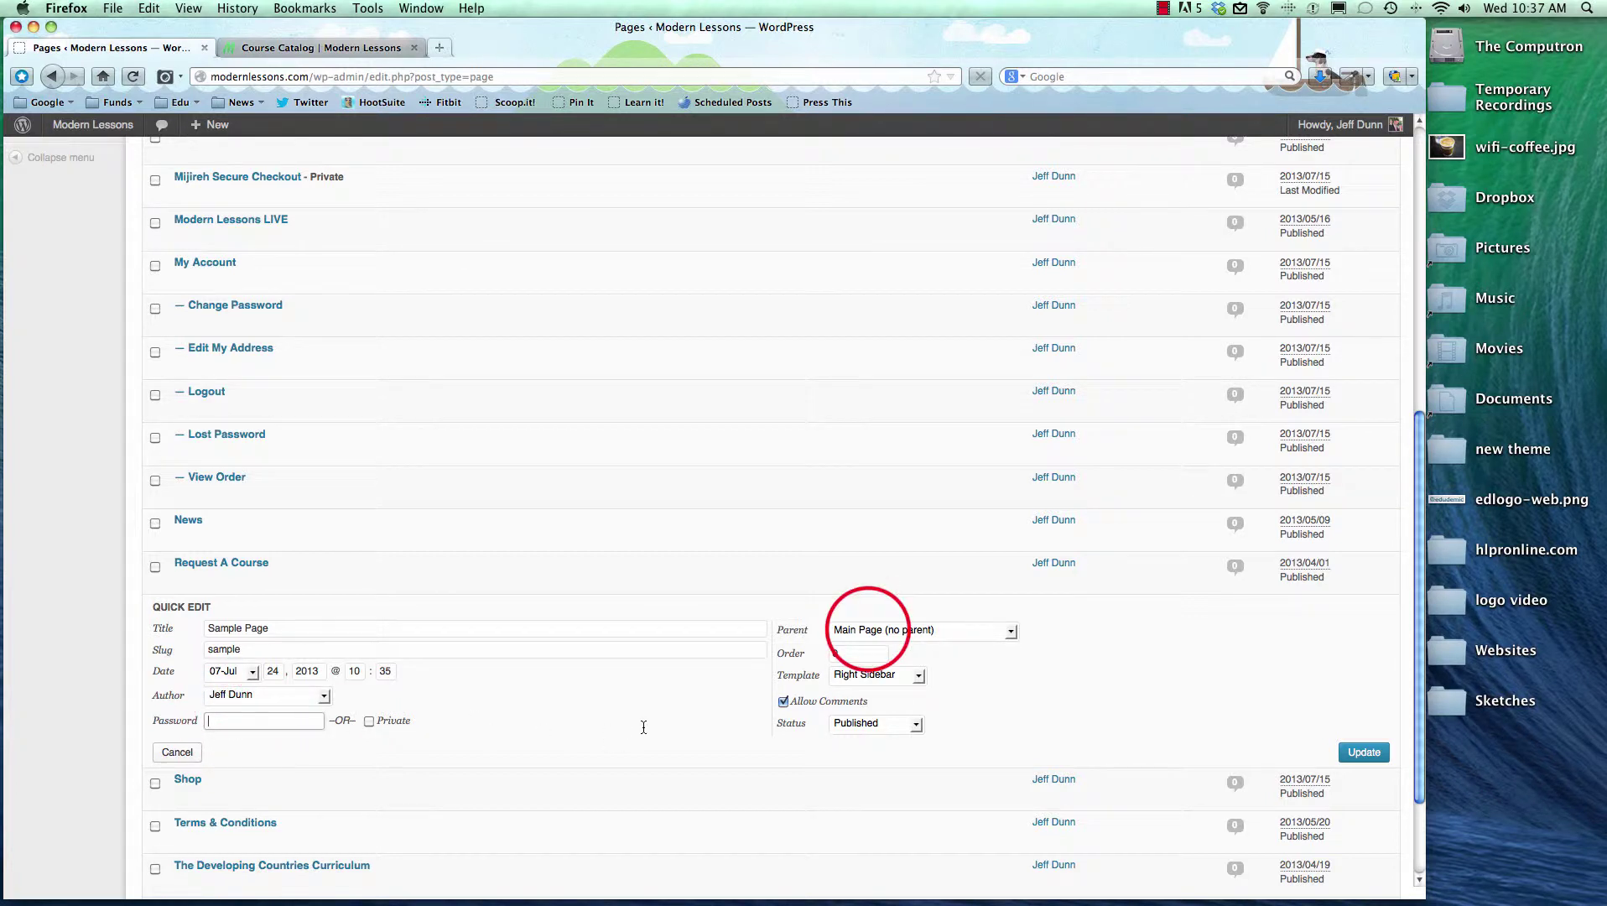
pyautogui.click(868, 630)
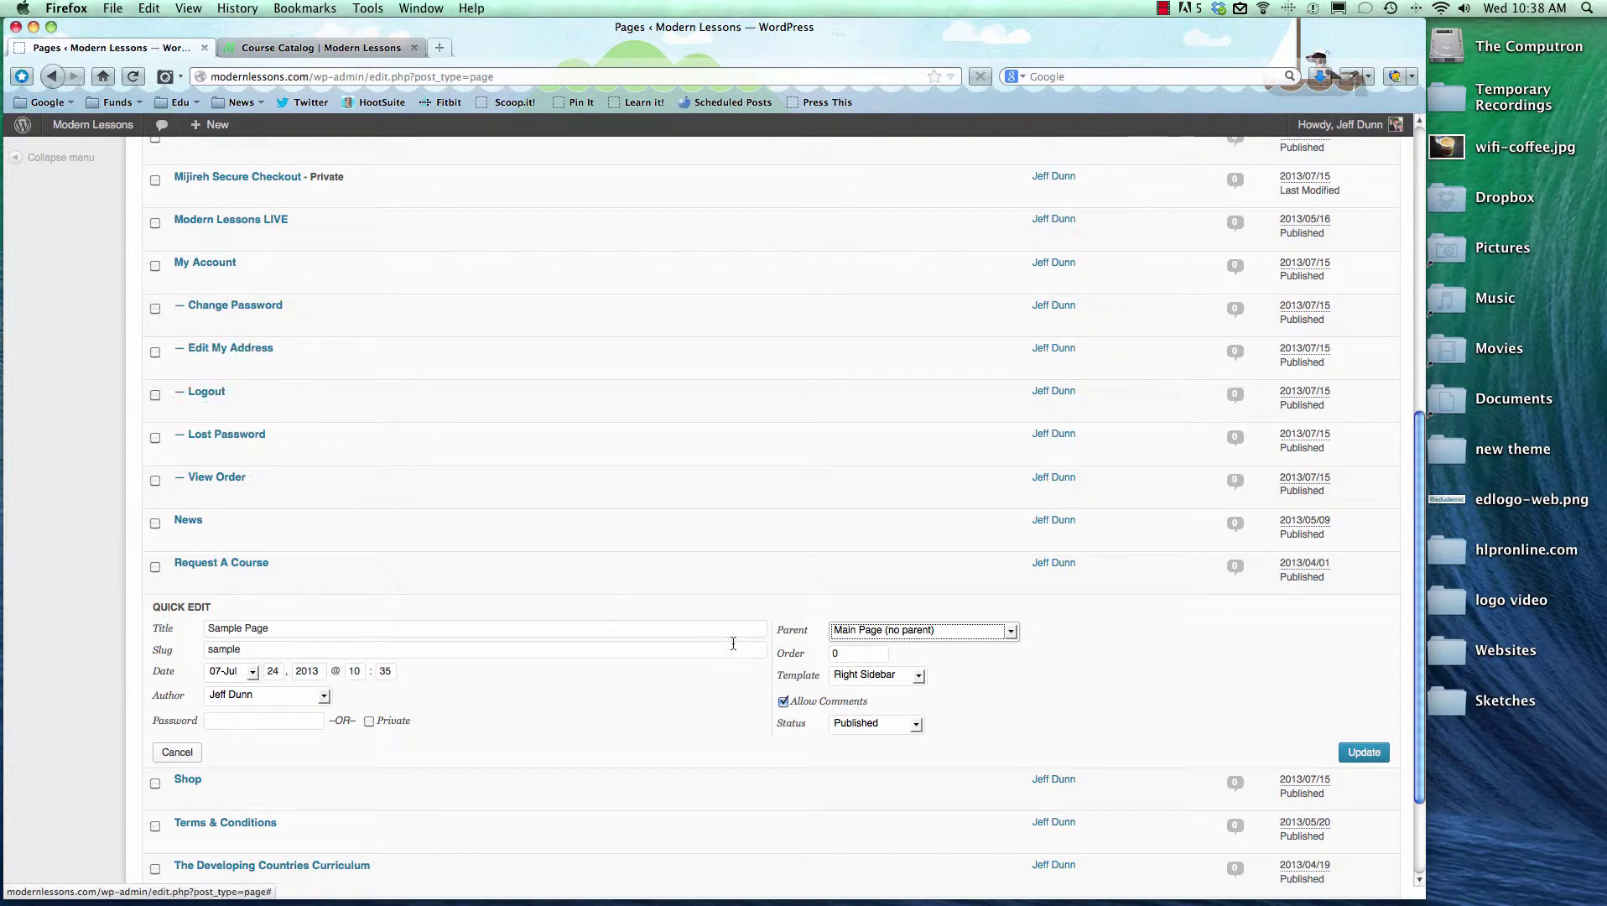
pyautogui.click(854, 654)
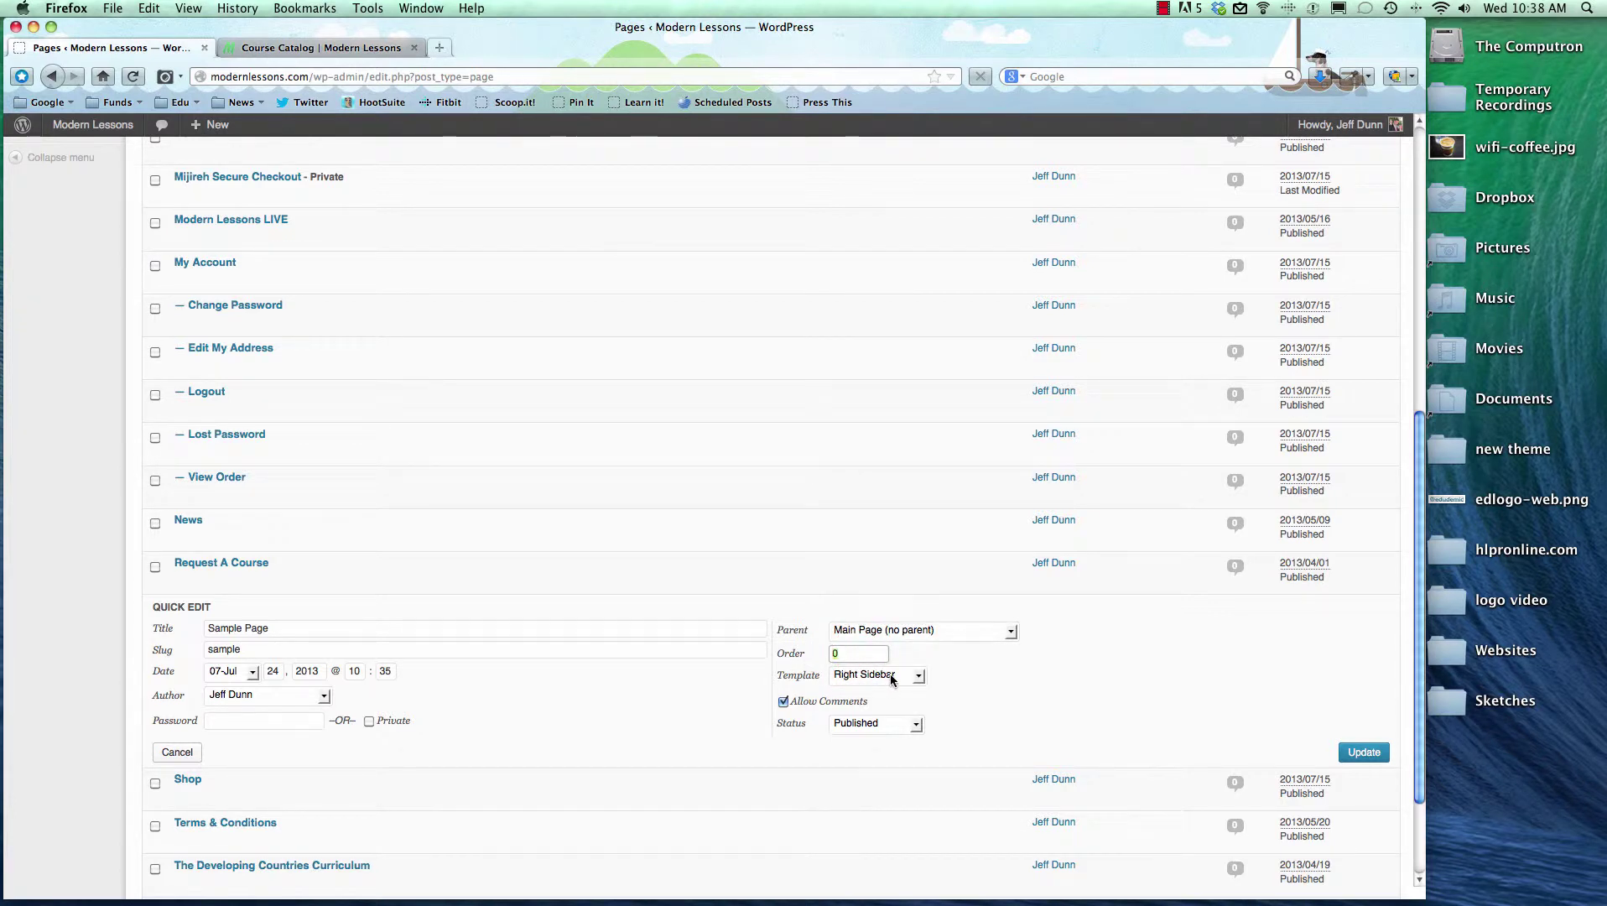
pyautogui.click(855, 676)
pyautogui.click(855, 676)
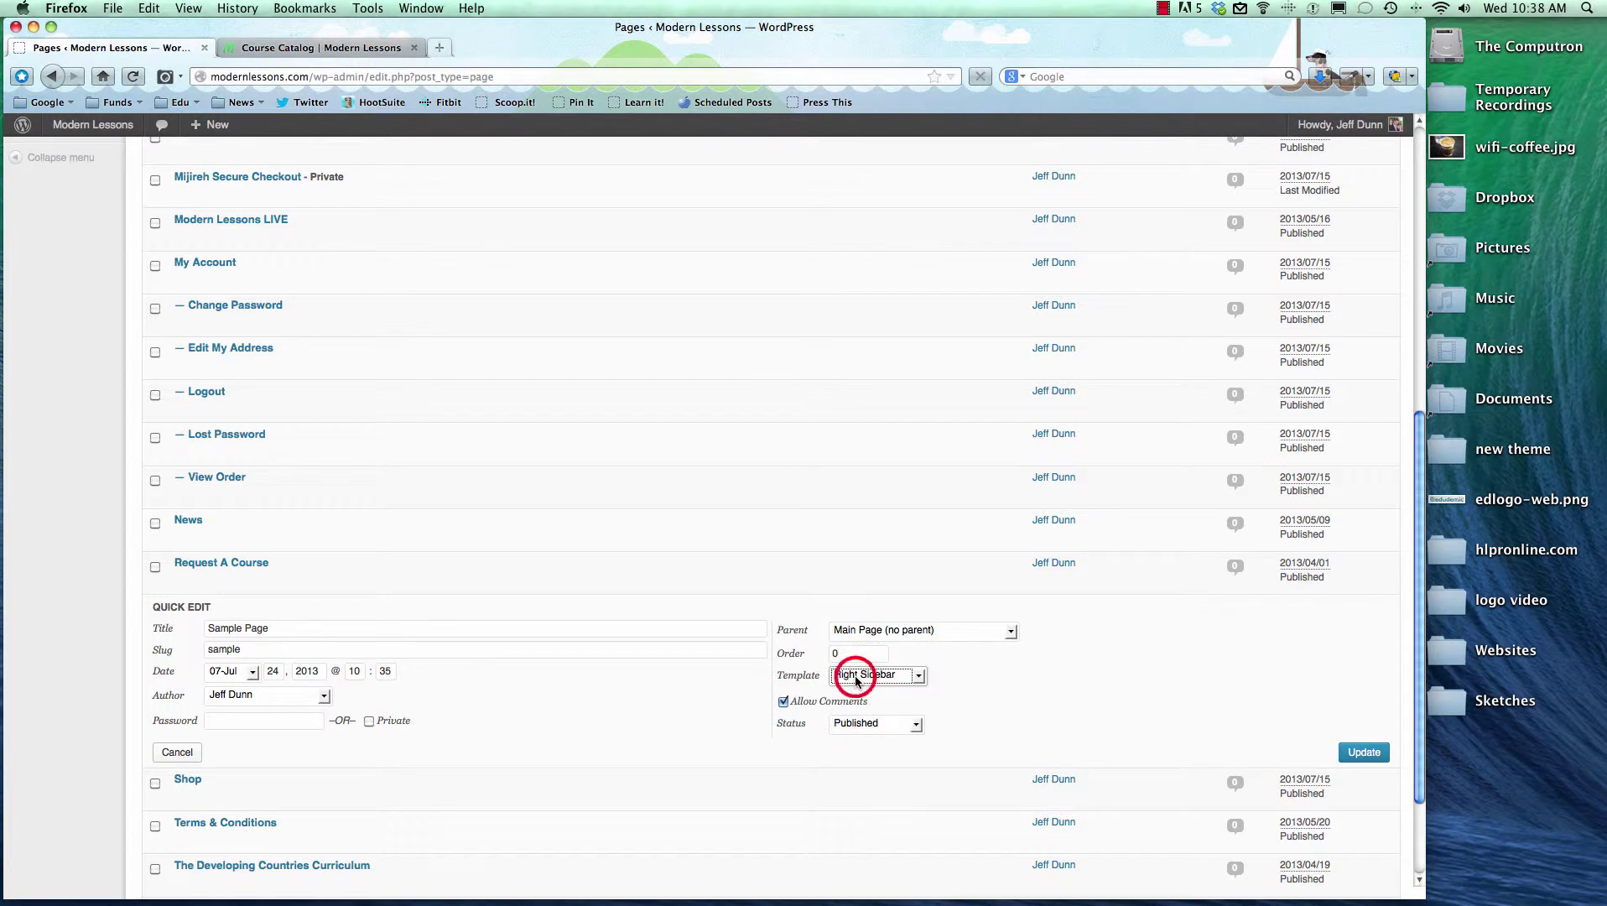
# - Try disallowing comments and setting Sample Page's status to Draft, and cancel the quick edit
pyautogui.click(783, 702)
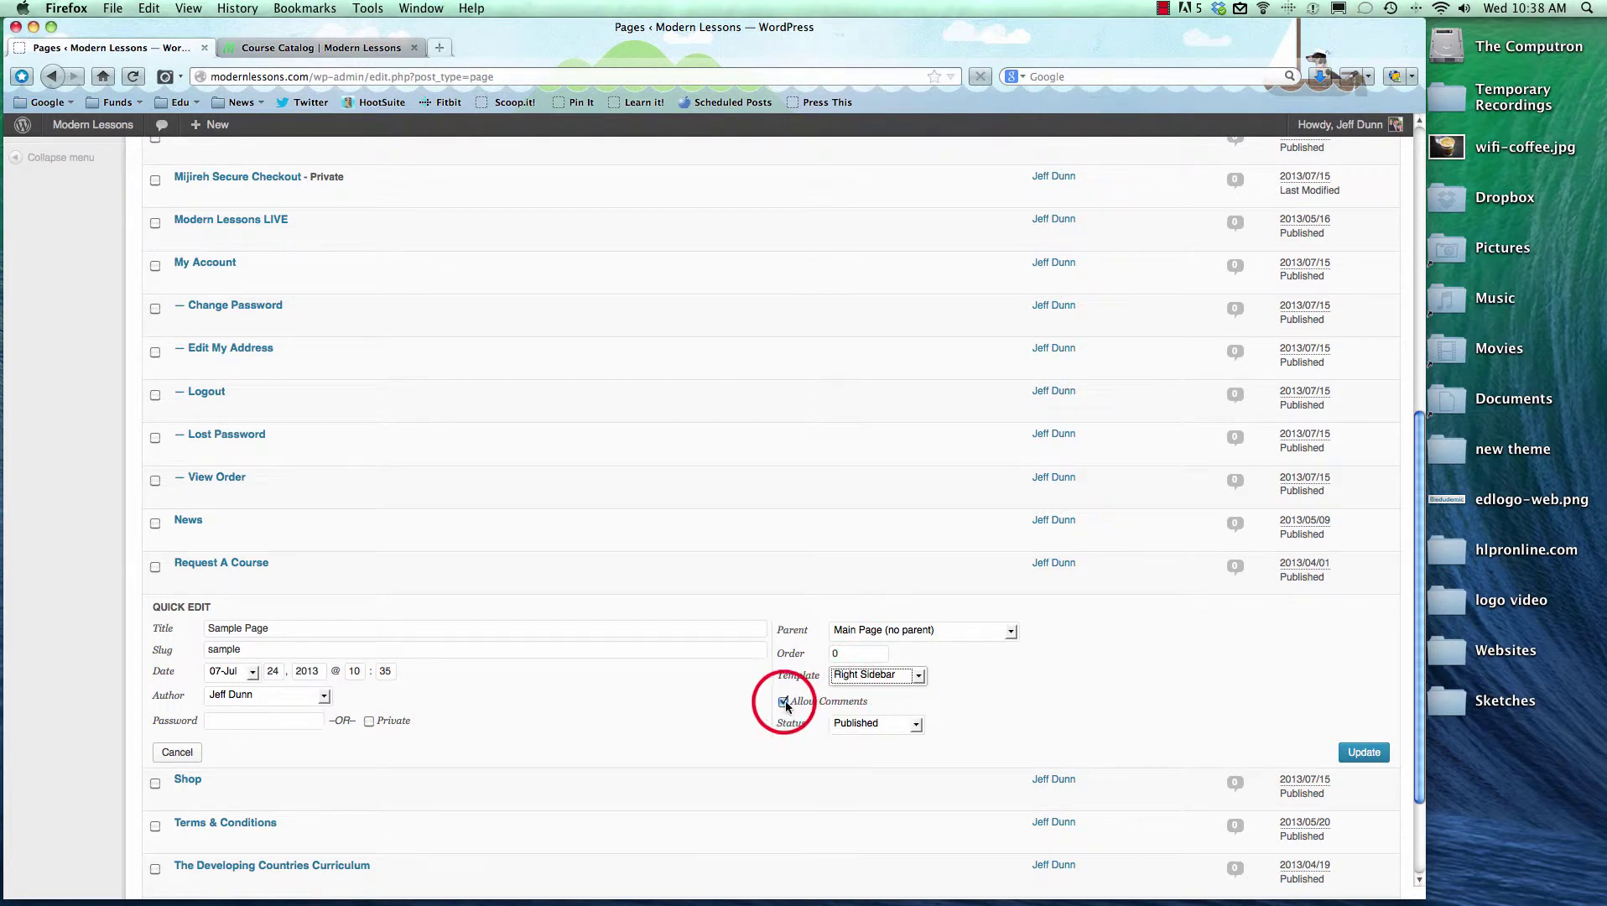
pyautogui.click(855, 724)
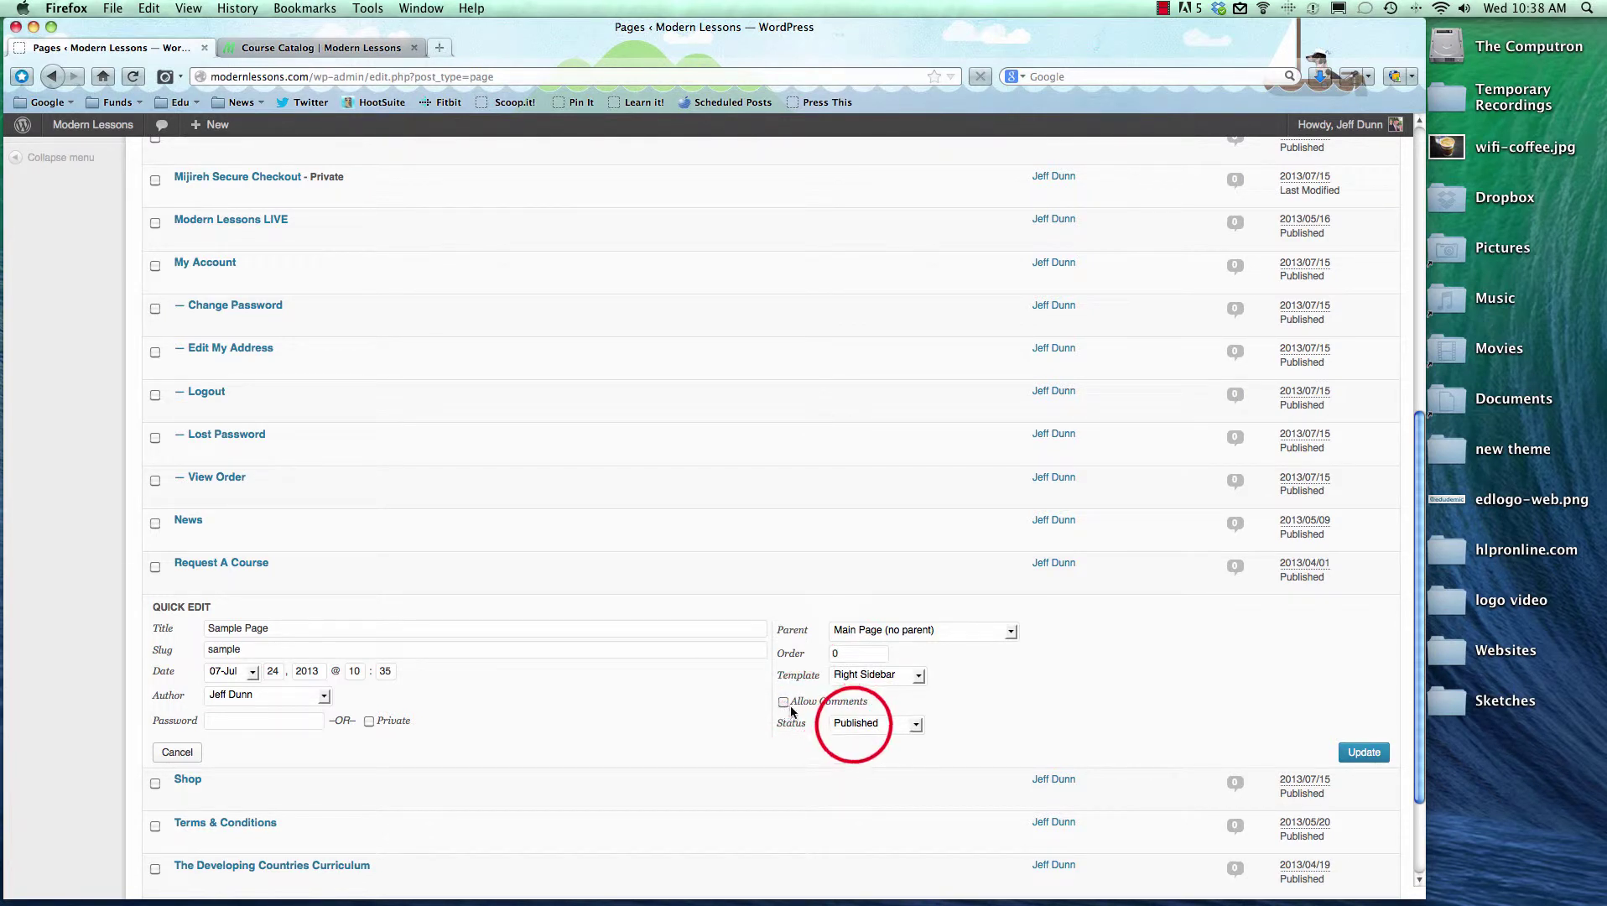
pyautogui.click(854, 726)
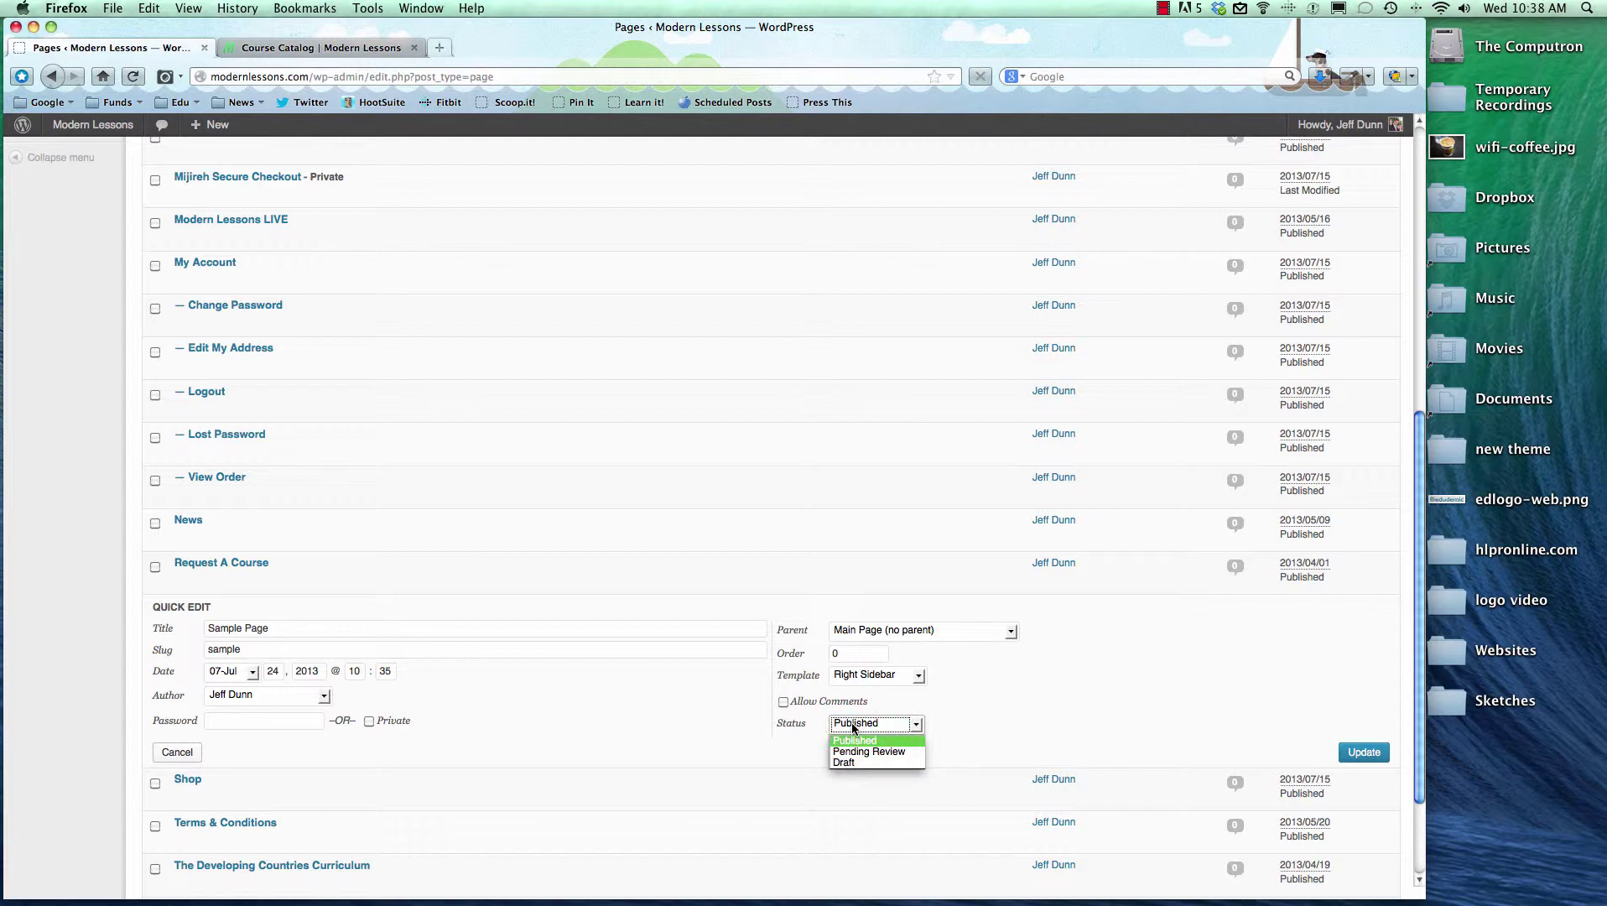
pyautogui.click(887, 762)
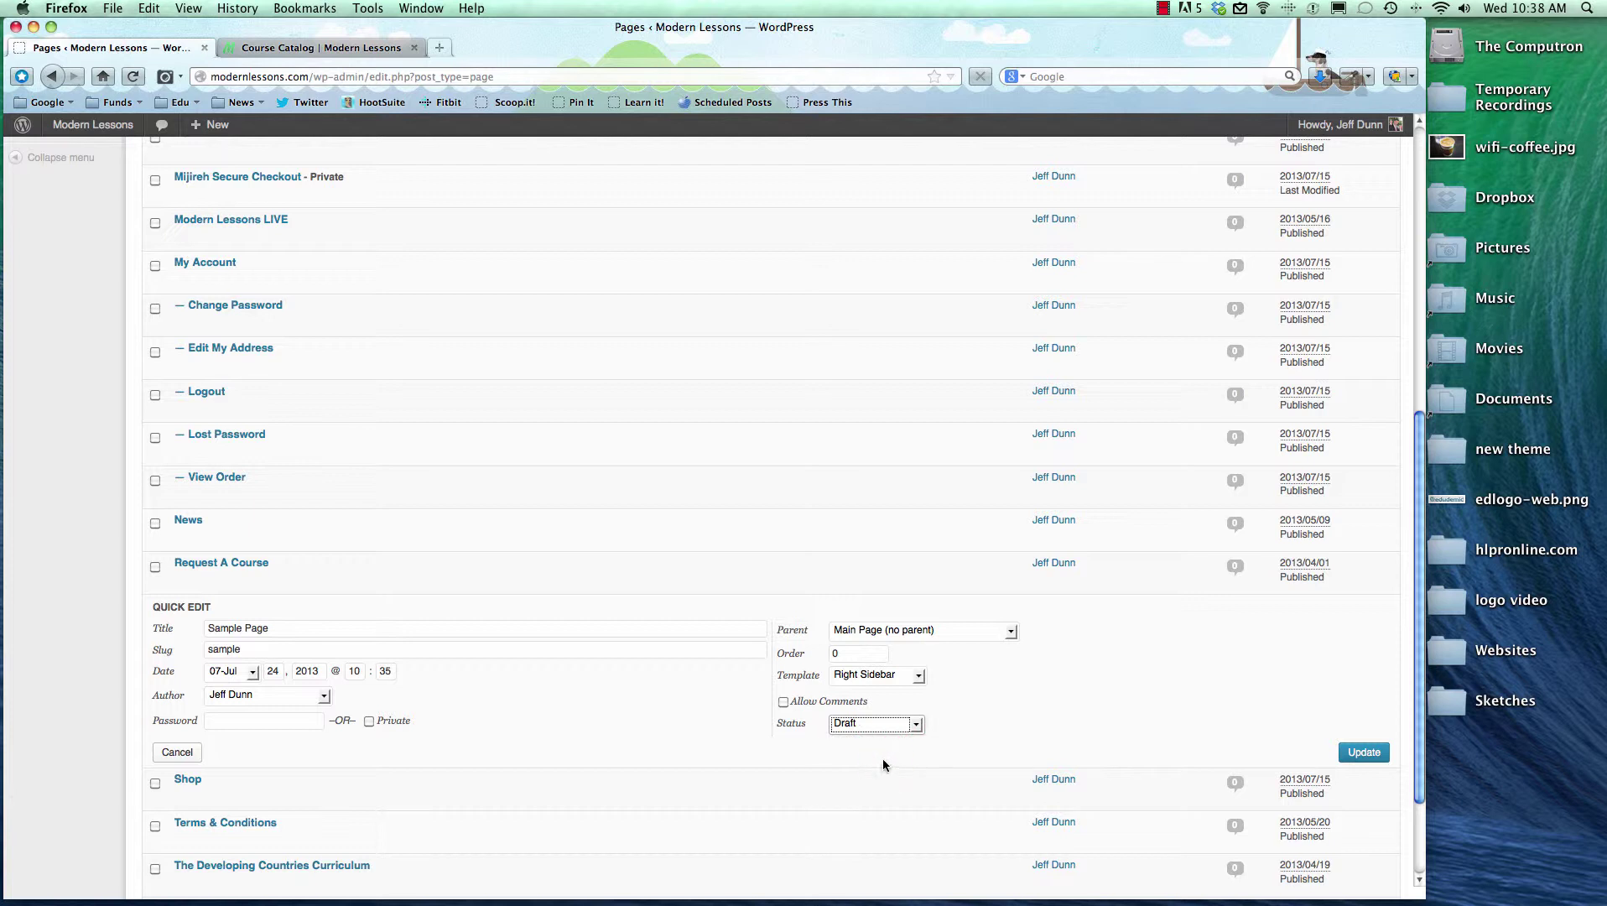
pyautogui.click(184, 753)
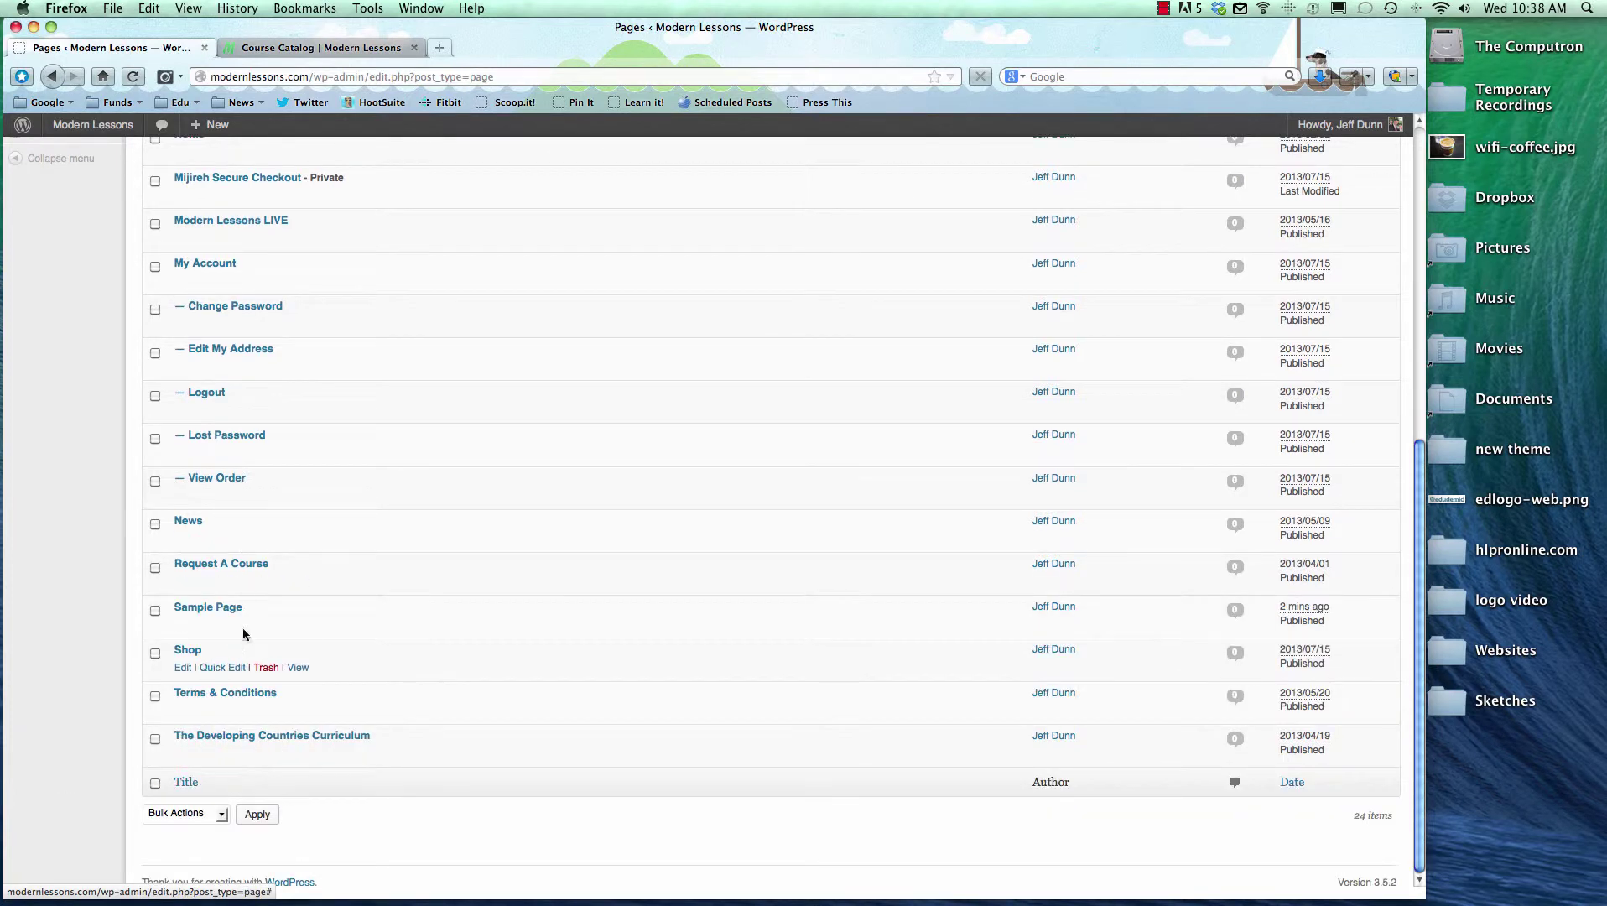
# - Move Sample Page to the trash and reload the live Course Catalog page to check the navigation
pyautogui.click(266, 625)
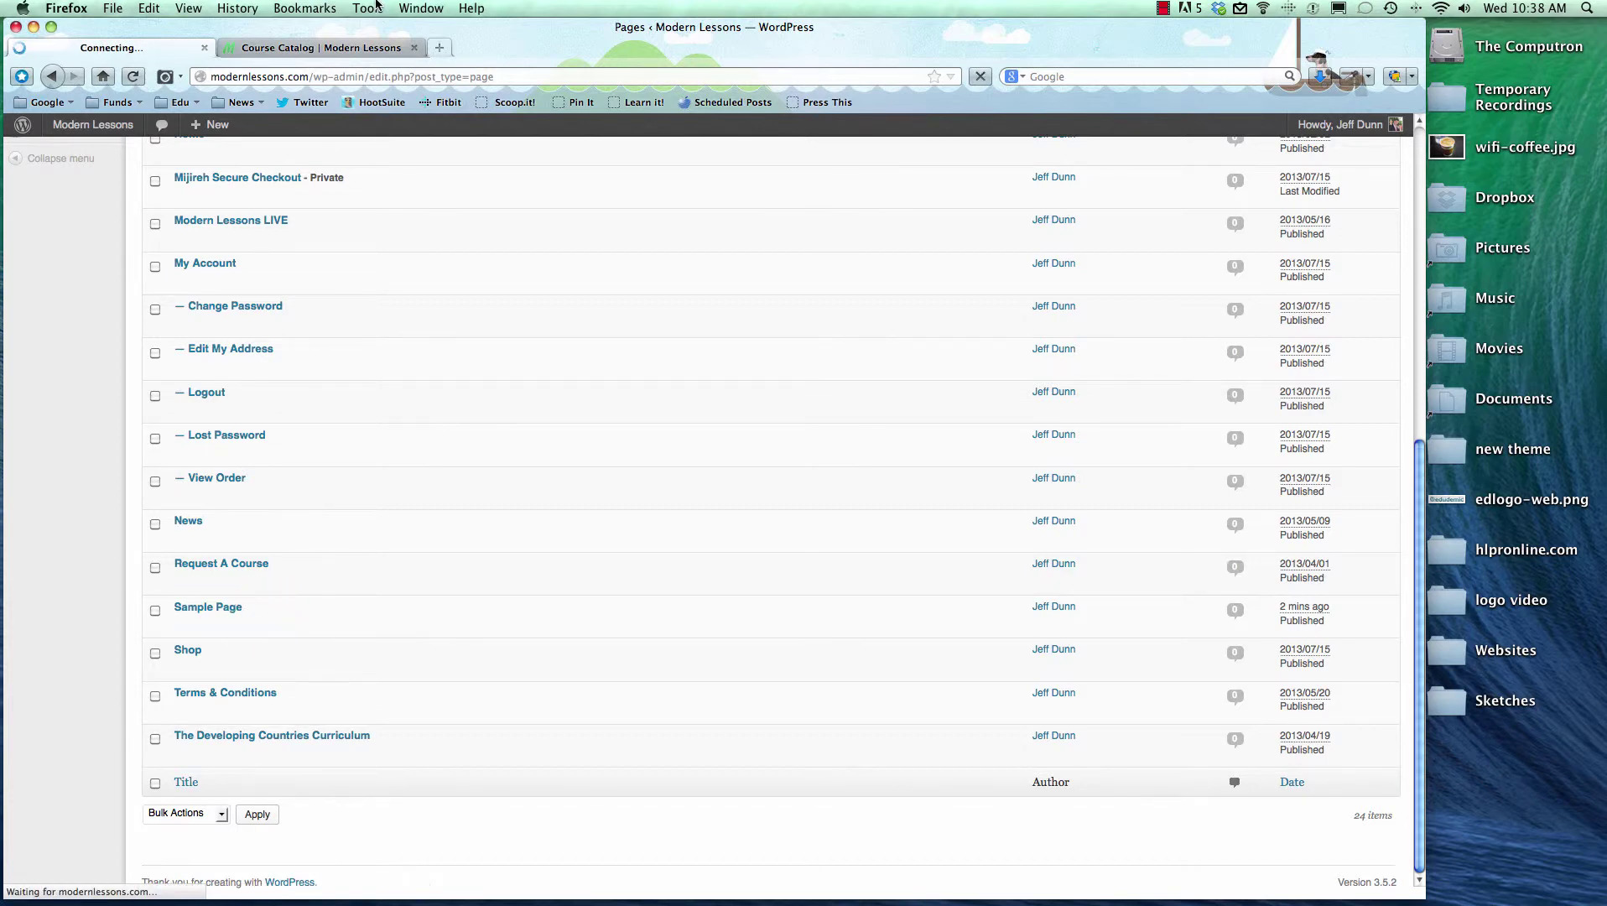
pyautogui.click(301, 47)
pyautogui.click(132, 76)
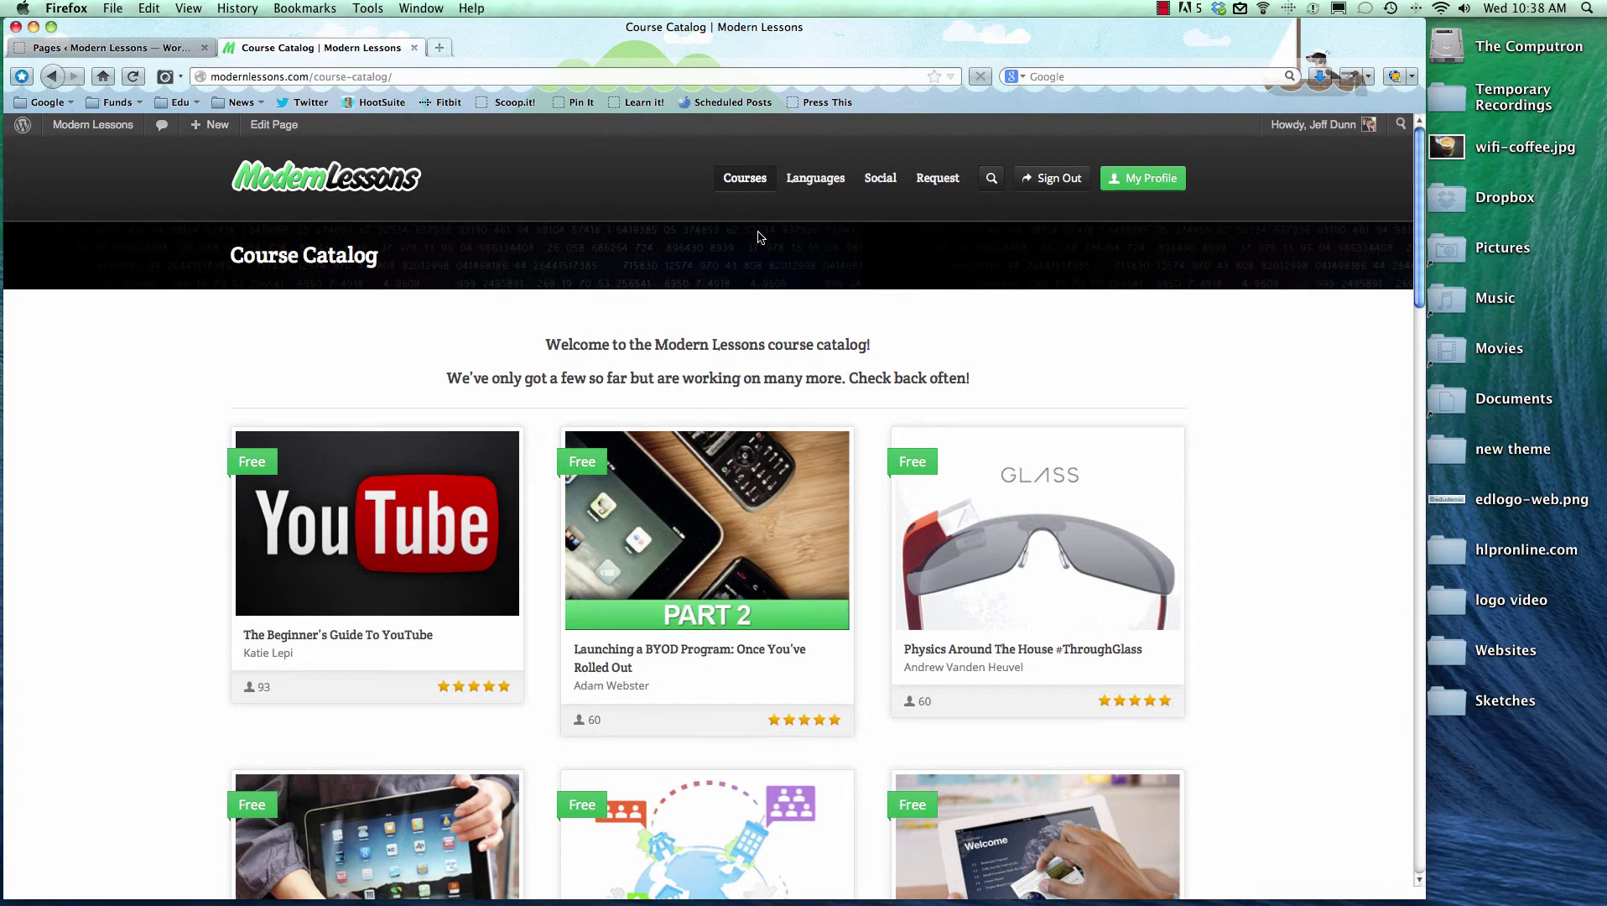
pyautogui.click(1163, 10)
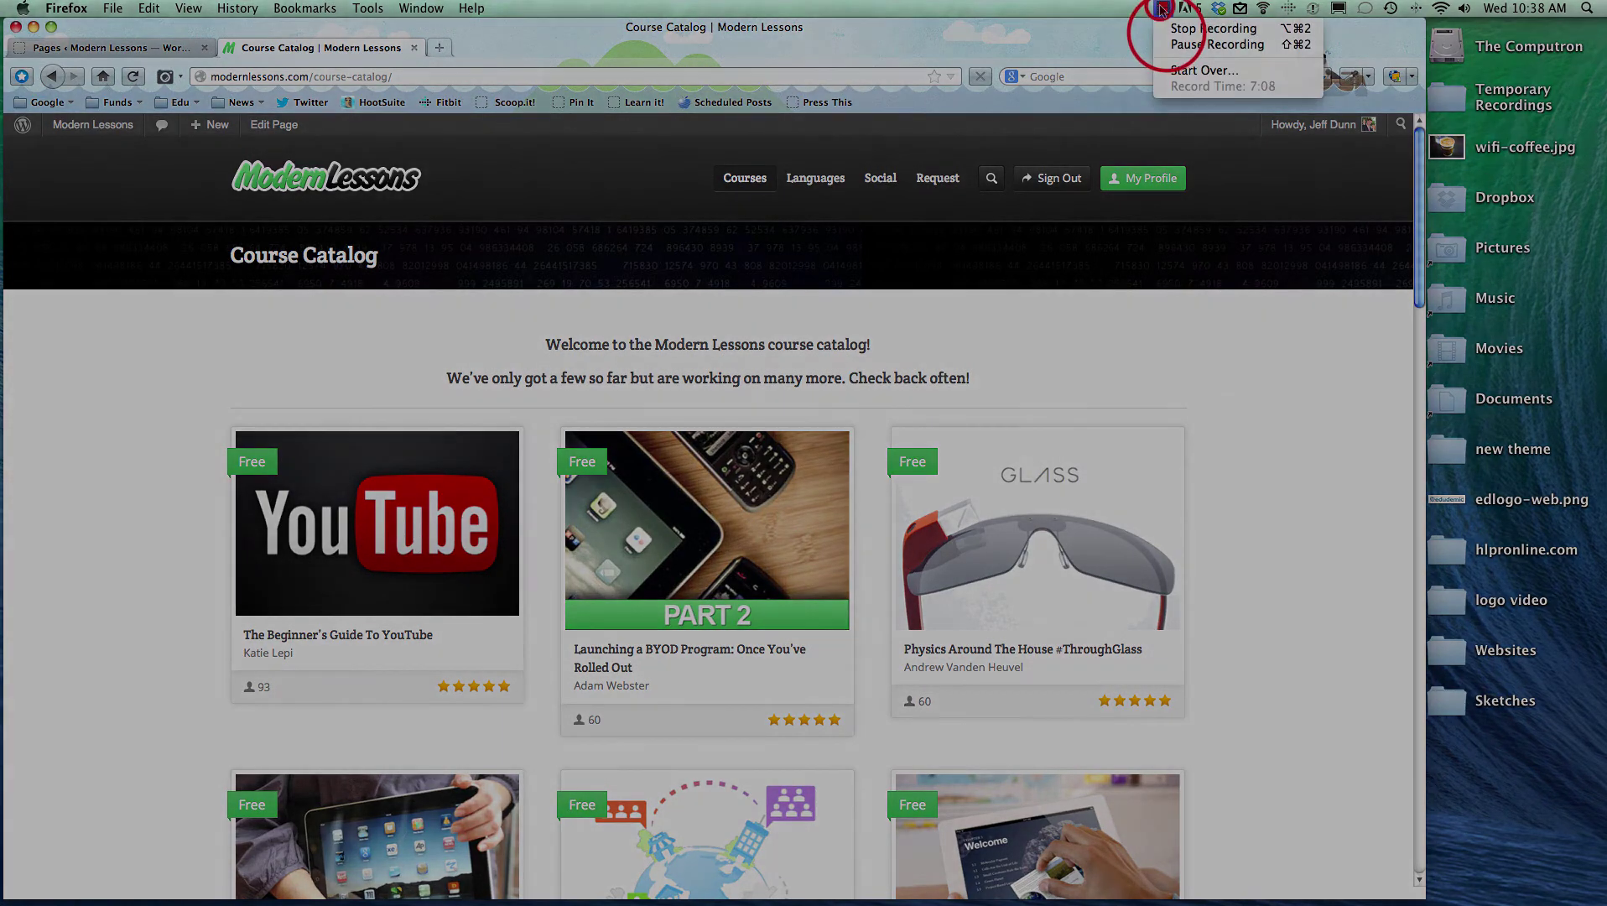